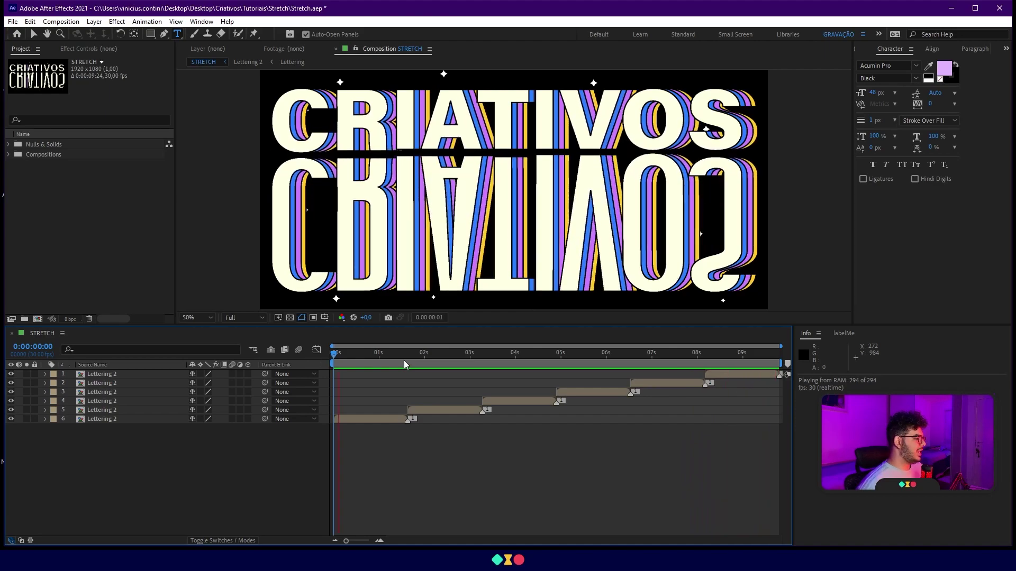
Create a new 1080 x 1080 px composition named AULA at 30 fps with a duration of 5 seconds.
drag(404, 364, 498, 400)
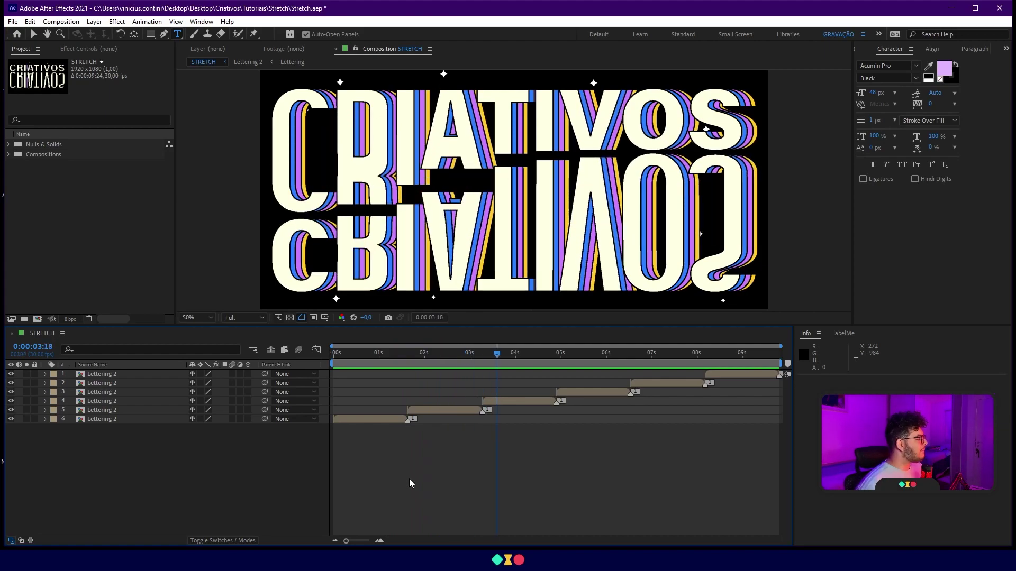
click(47, 269)
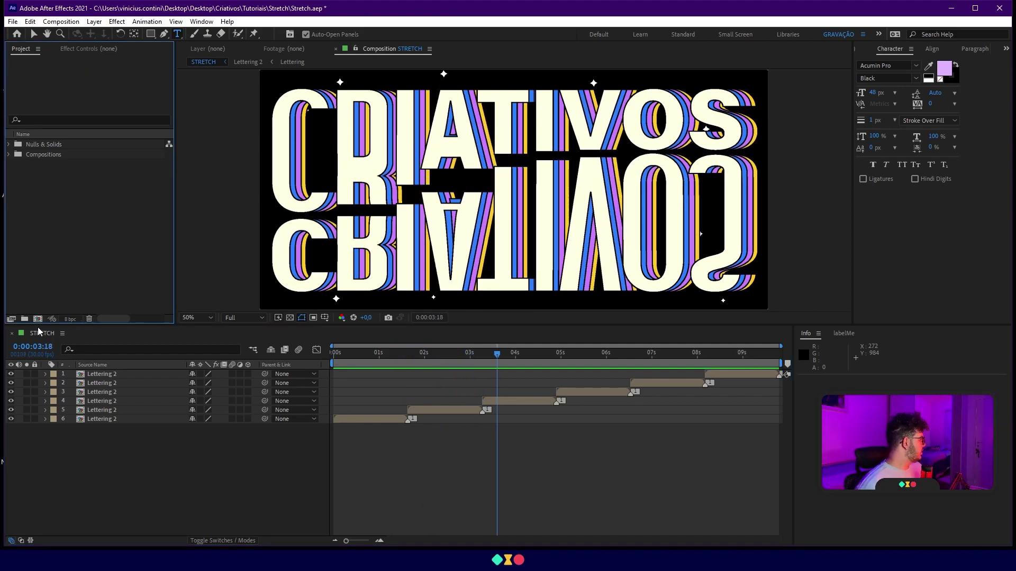
click(38, 320)
drag(646, 129, 581, 140)
text(AULA)
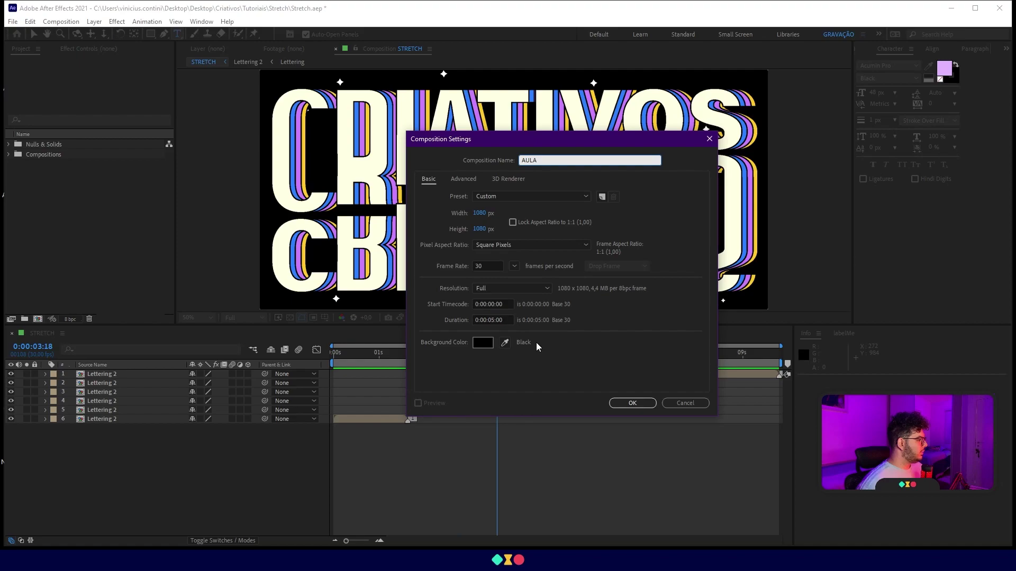
click(633, 403)
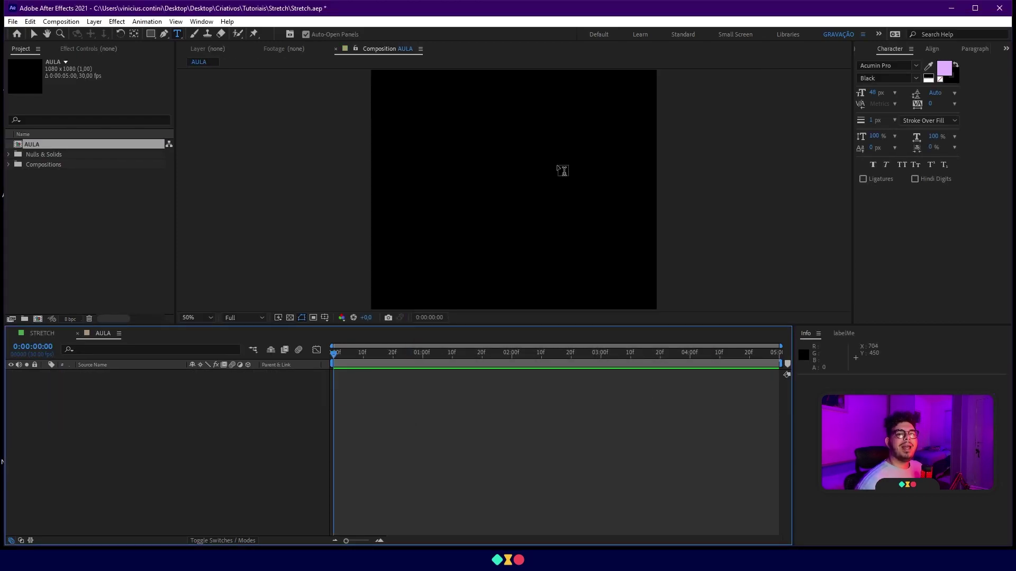
Add a text layer reading CRIA in capital letters to the AULA composition.
click(517, 160)
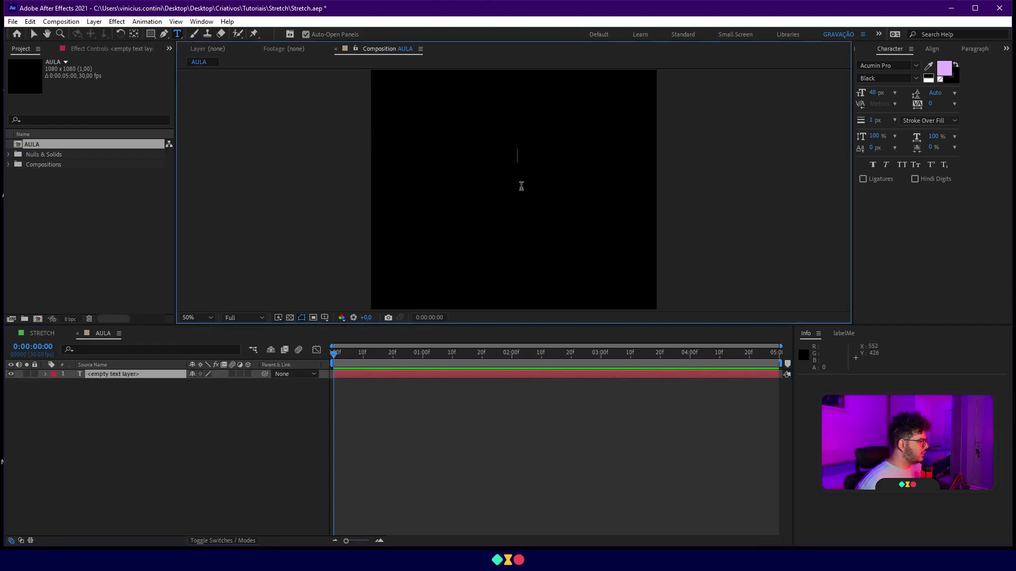
text(cria)
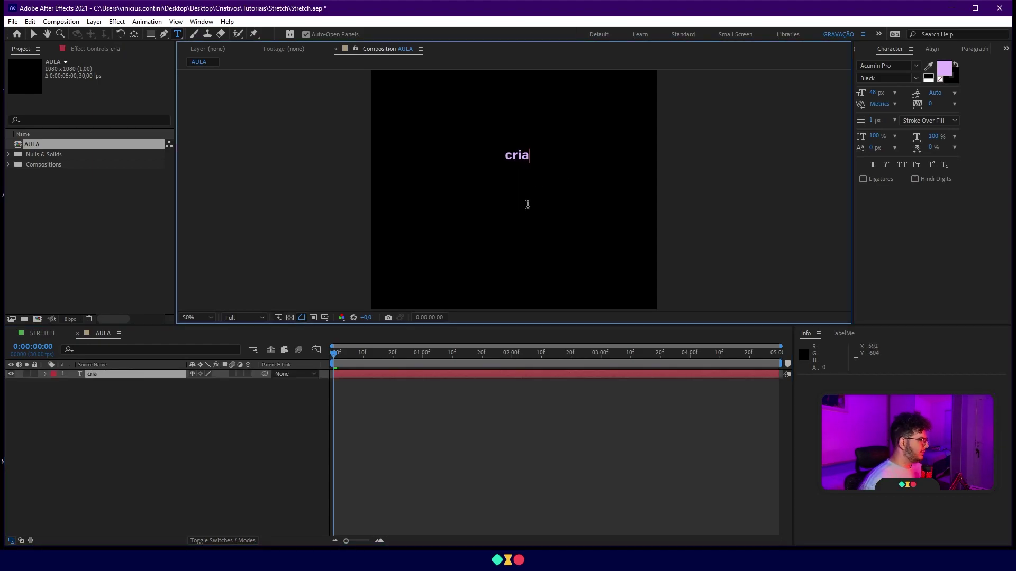
key(ctrl+a)
text(CRIA)
click(153, 439)
Centre the CRIA layer's anchor point and the layer in the composition, and scale the text up to about 724%.
click(132, 376)
key(ctrl+alt+Home)
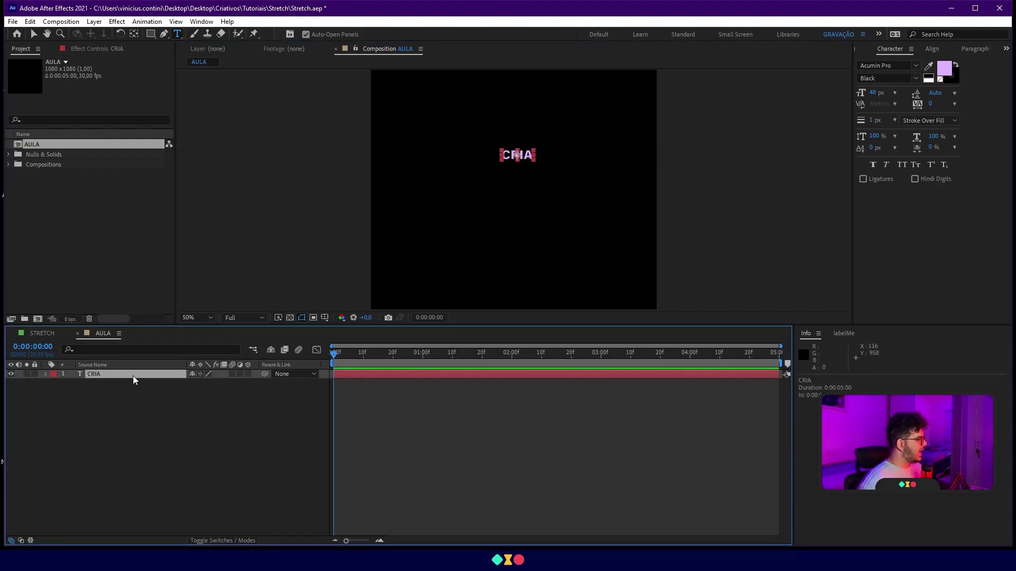
key(ctrl+Home)
key(v)
drag(530, 195, 550, 224)
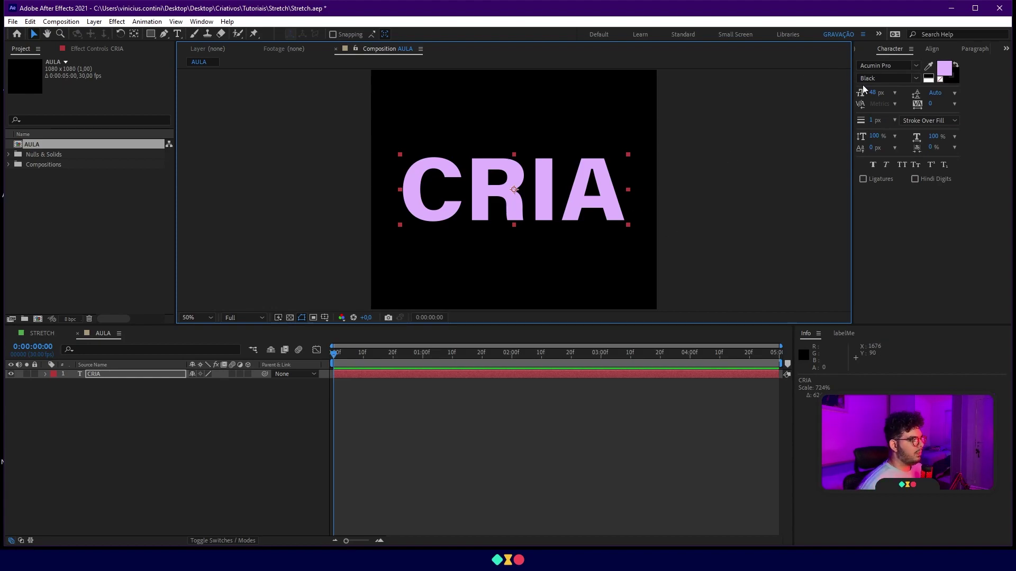
Remove the stroke from the CRIA text and set its fill colour to white, FFFFFF.
click(955, 82)
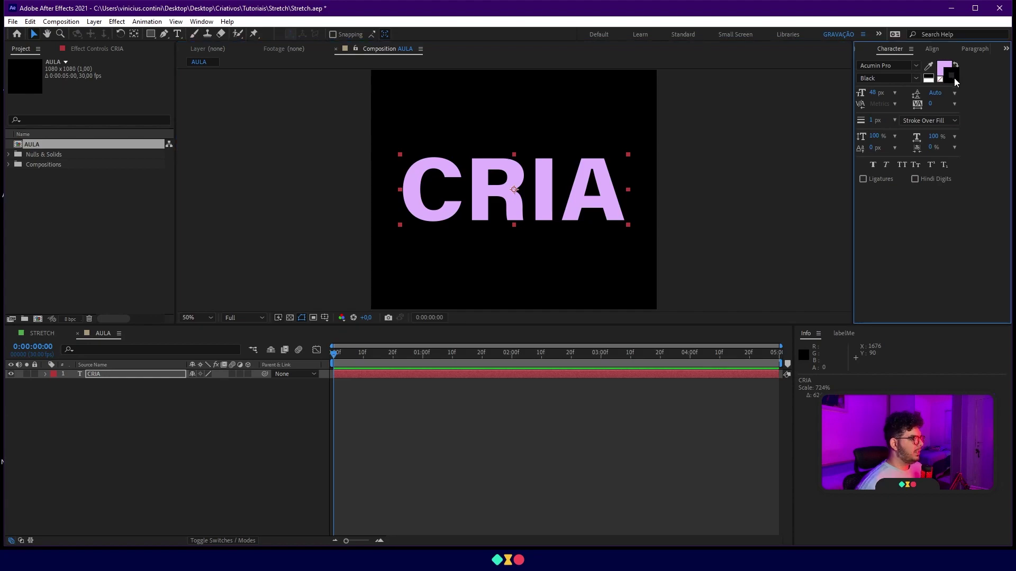
click(938, 80)
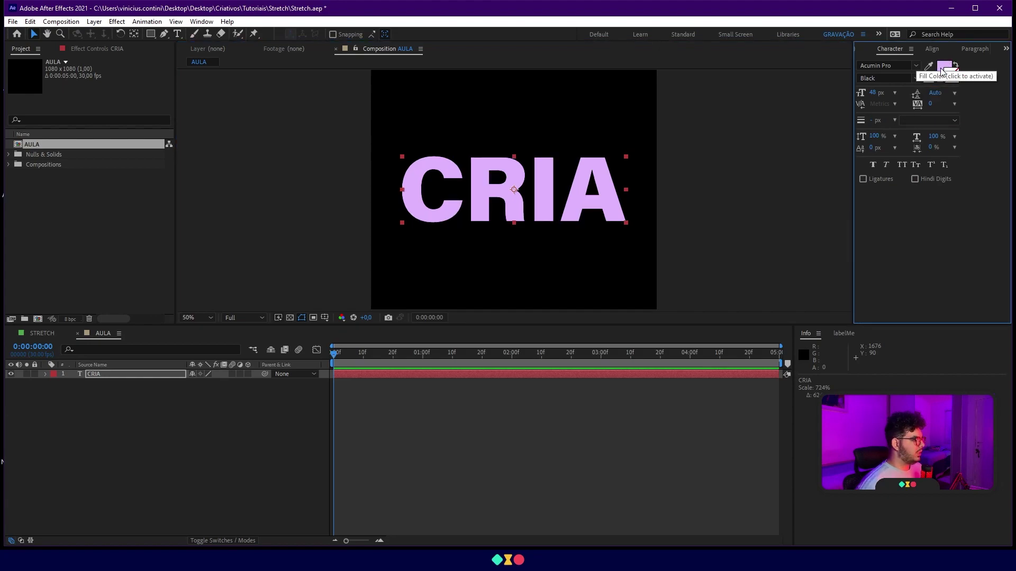
click(943, 69)
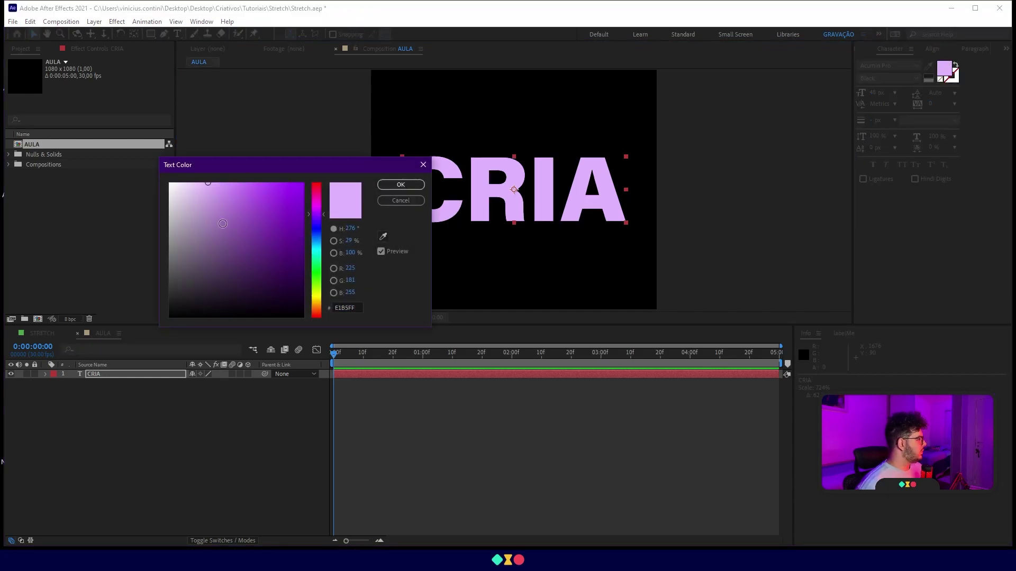
click(169, 183)
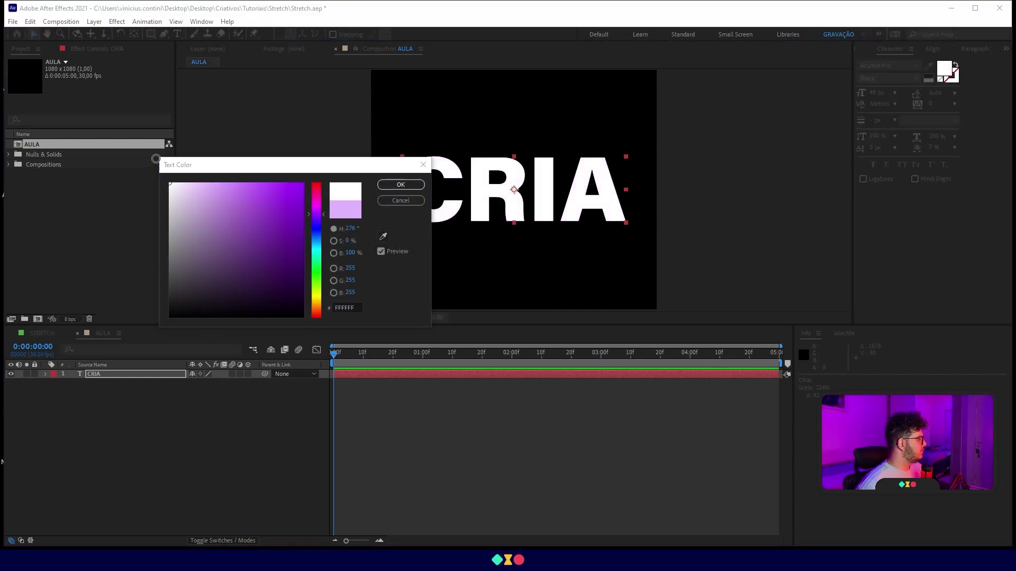
click(401, 185)
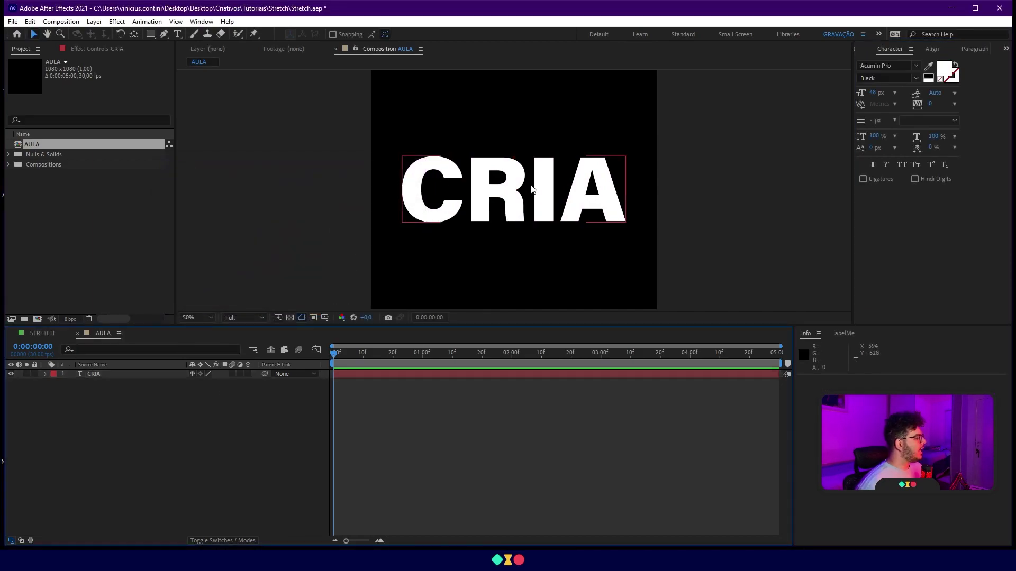
Convert the CRIA text layer into a shape layer with Create Shapes from Text.
click(614, 207)
scroll(605, 220, up, 1)
key(space)
drag(659, 253, 654, 238)
scroll(525, 261, down, 1)
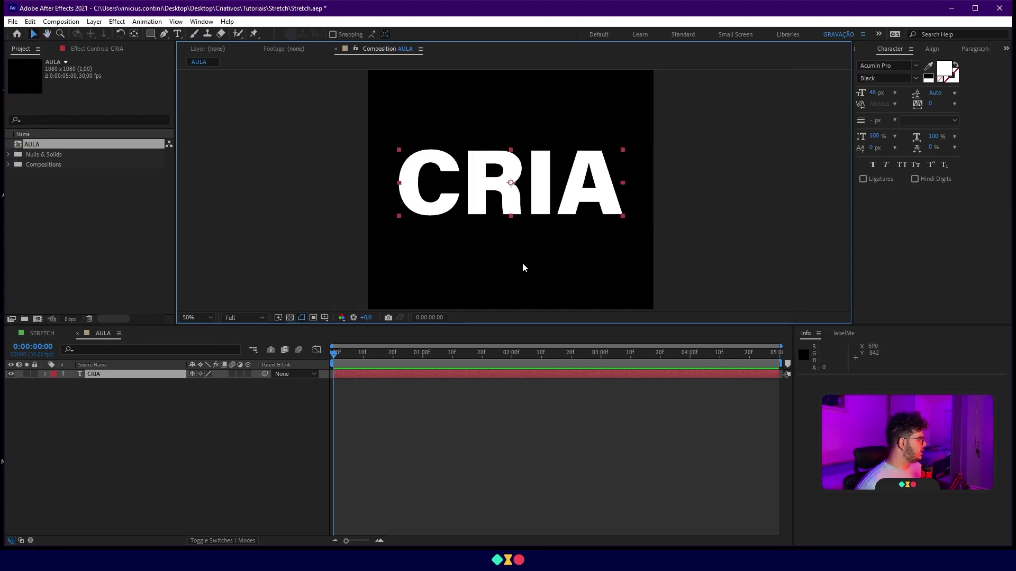
right_click(94, 372)
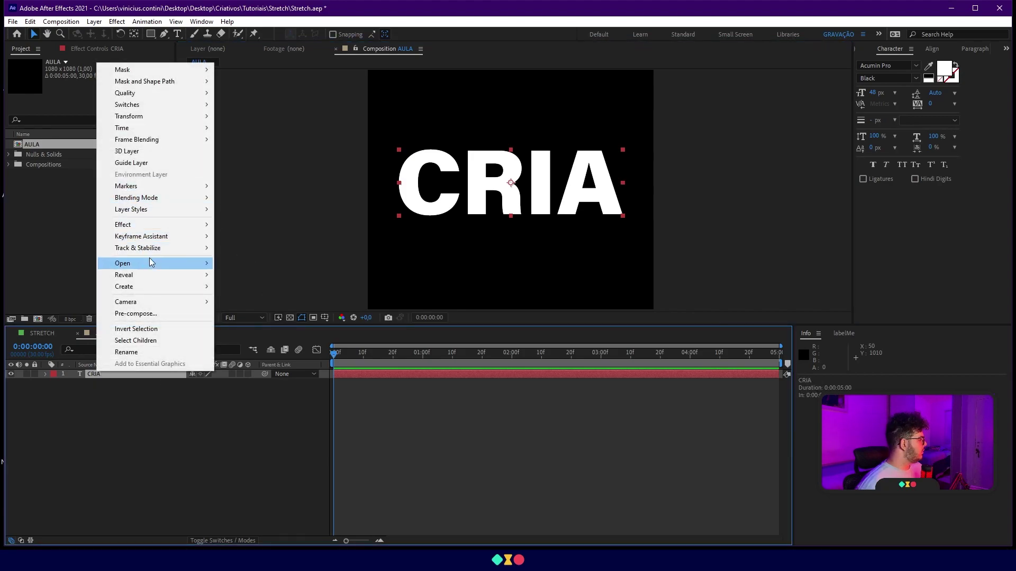
mouse_move(158, 284)
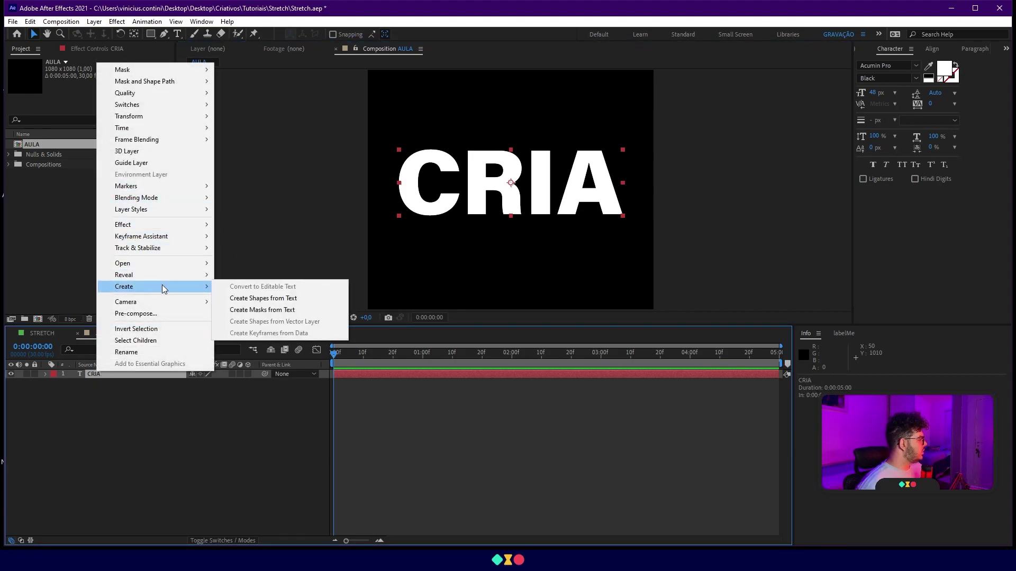
click(260, 300)
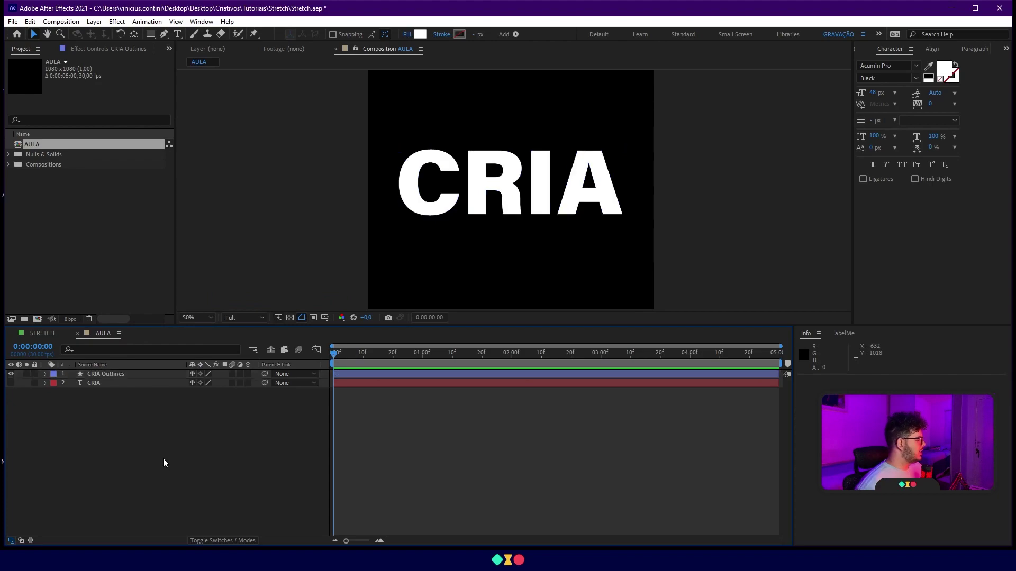
Expand the contents of the CRIA Outlines layer and examine its separate C, R, I and A shape groups.
click(423, 185)
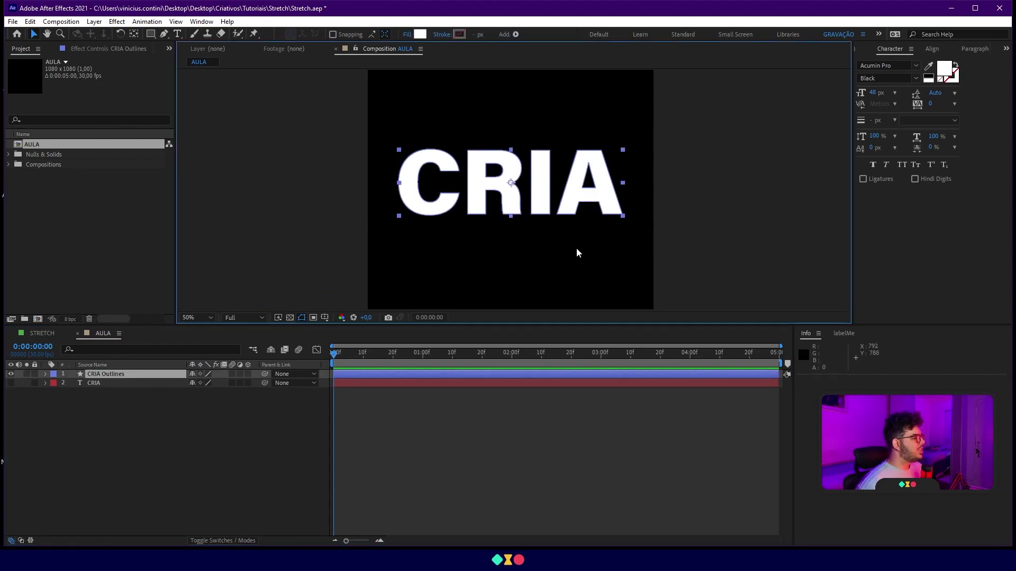
click(352, 384)
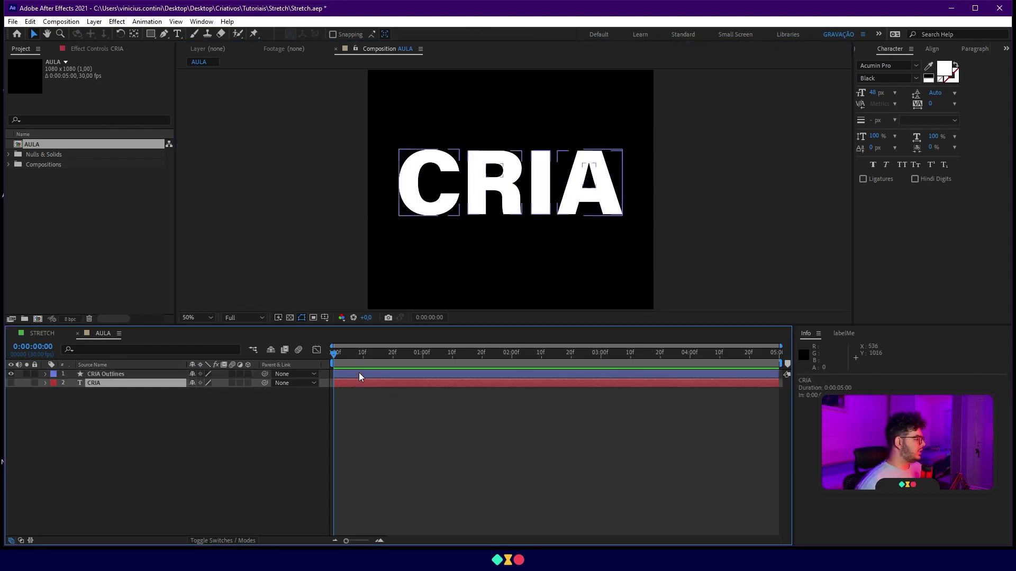
click(359, 374)
click(45, 374)
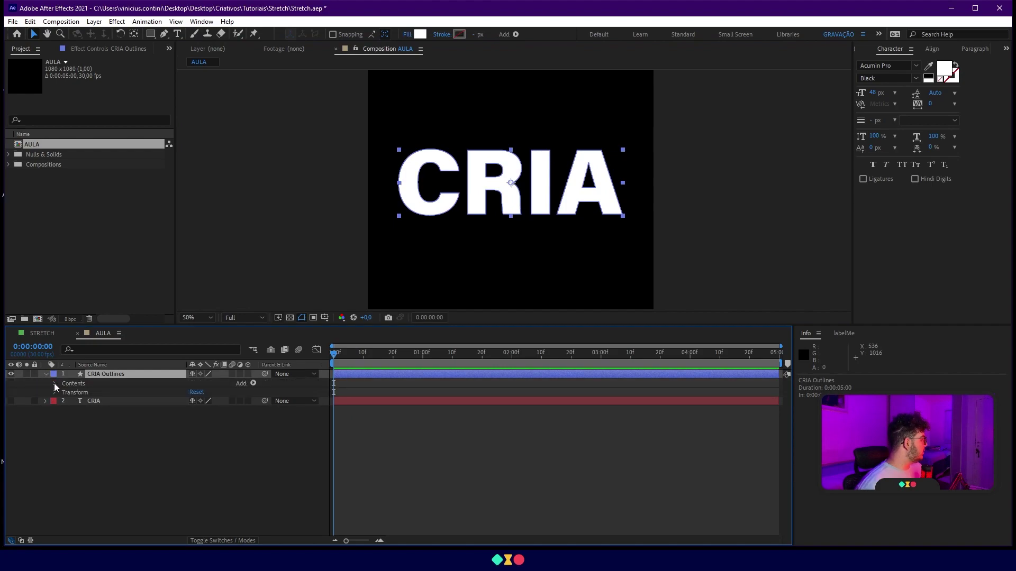
click(54, 384)
click(90, 394)
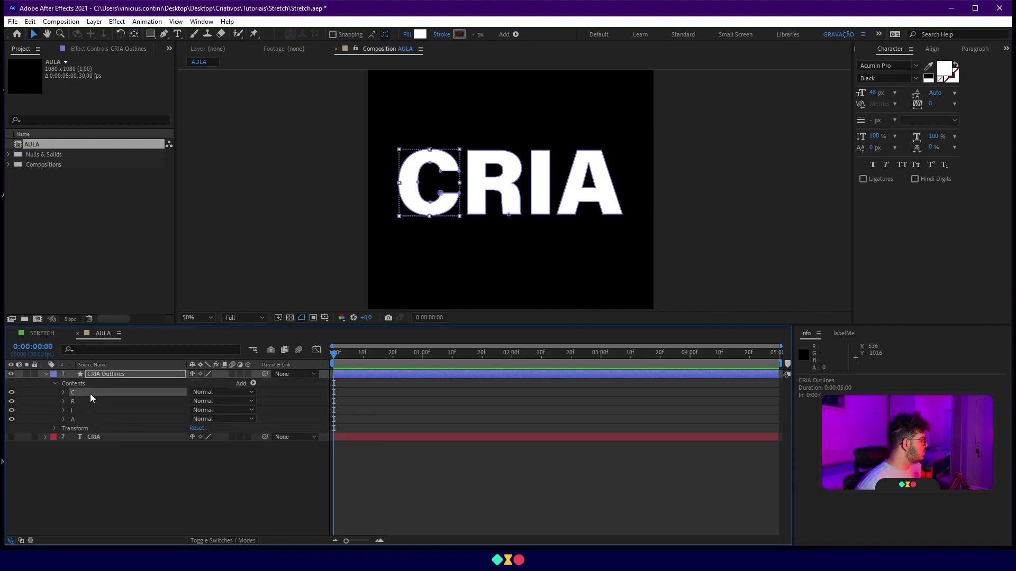
click(87, 401)
click(88, 410)
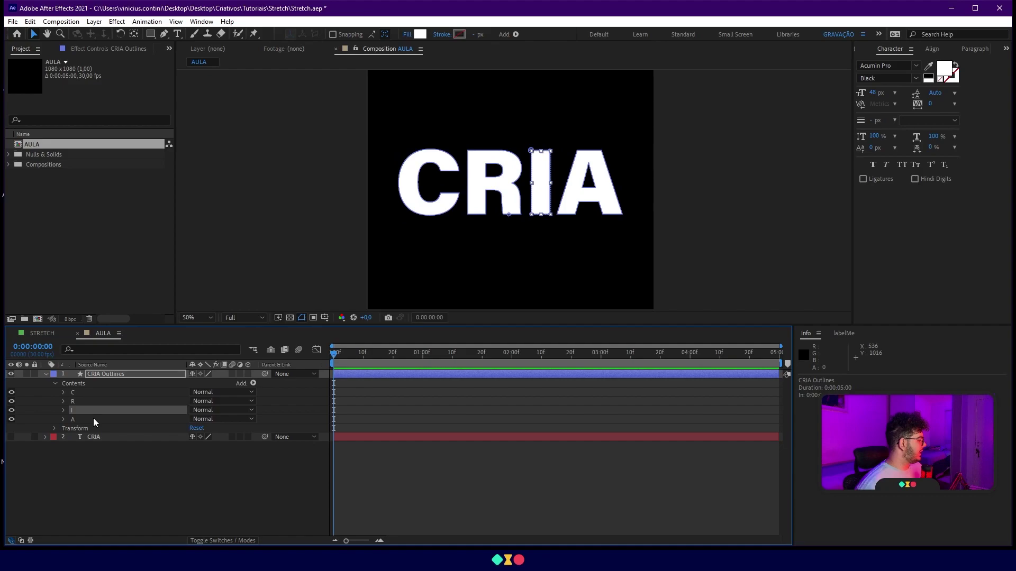
click(93, 418)
click(150, 484)
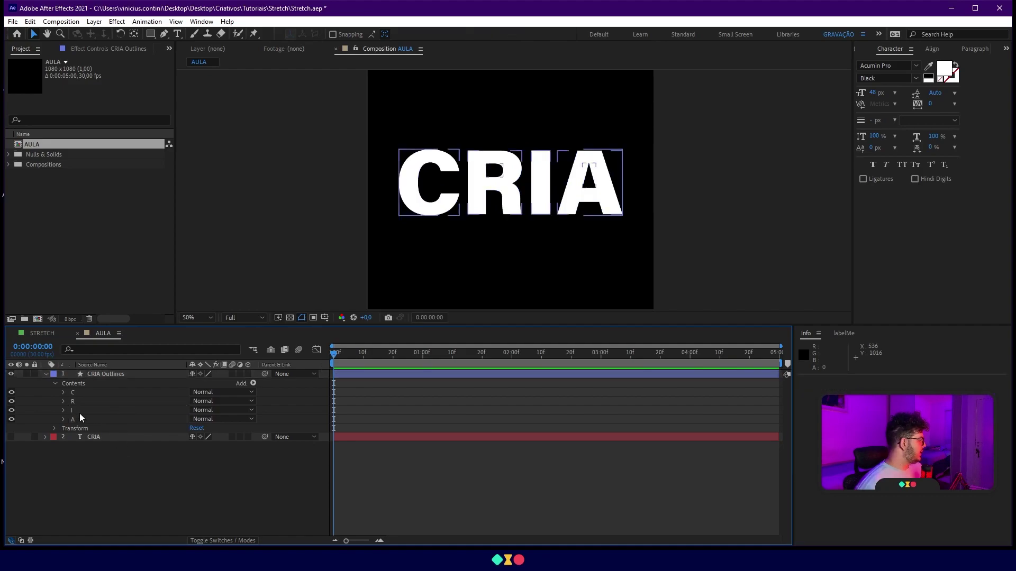
Examine the outer outline and inner counter paths inside the R group, and collapse the CRIA Outlines layer.
key(period)
click(503, 179)
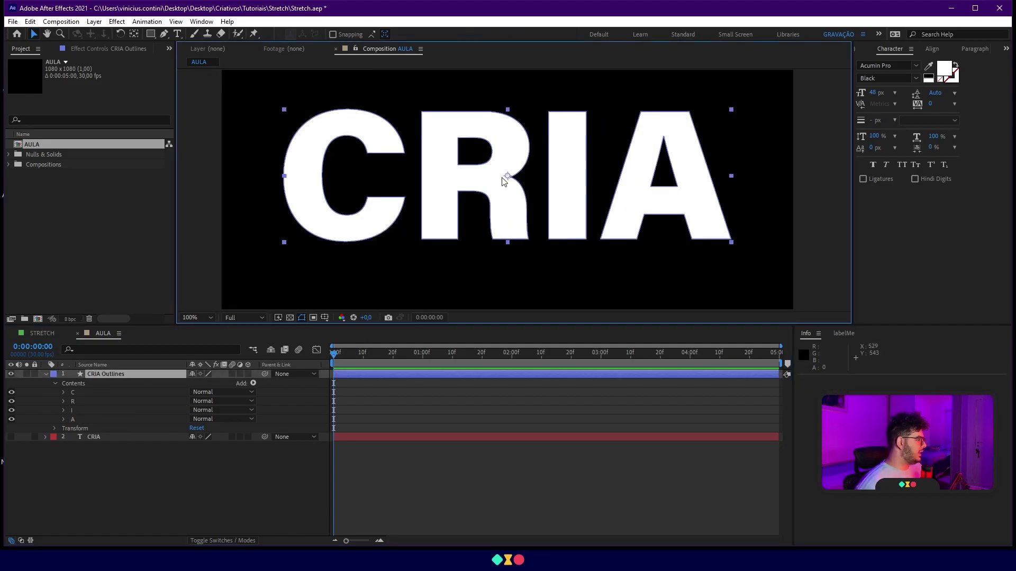
click(64, 402)
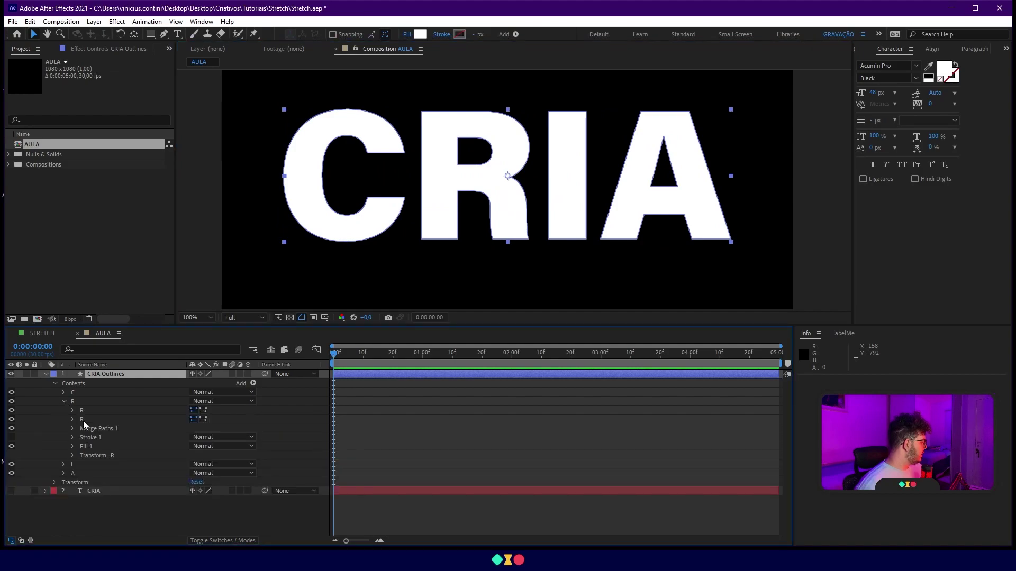
click(94, 413)
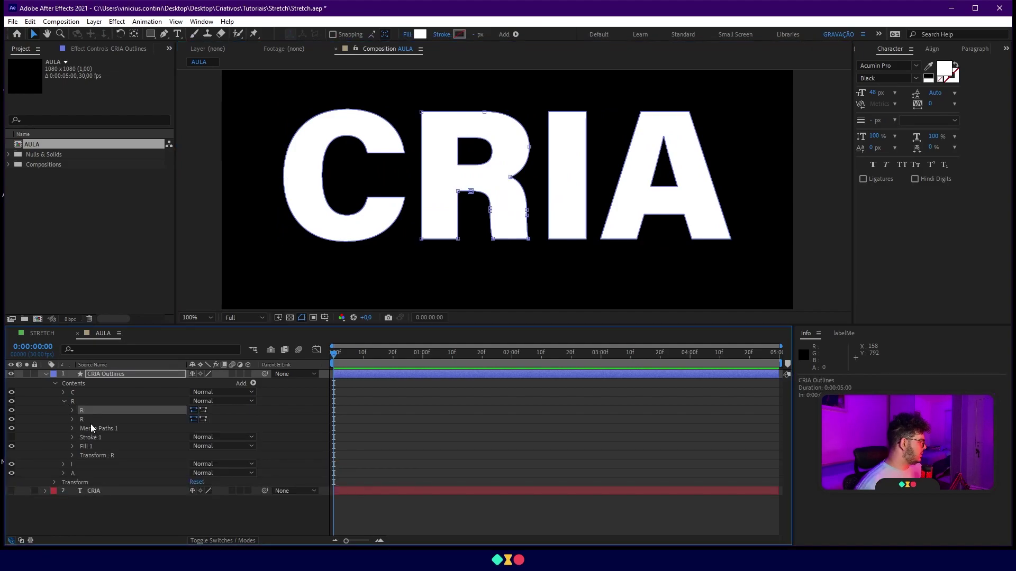
click(87, 418)
click(88, 410)
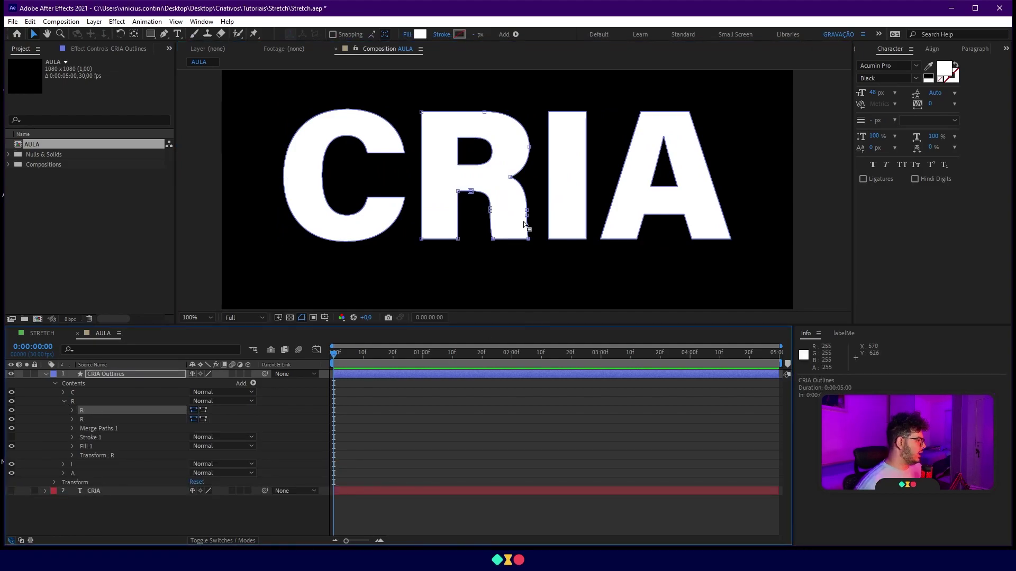
click(118, 420)
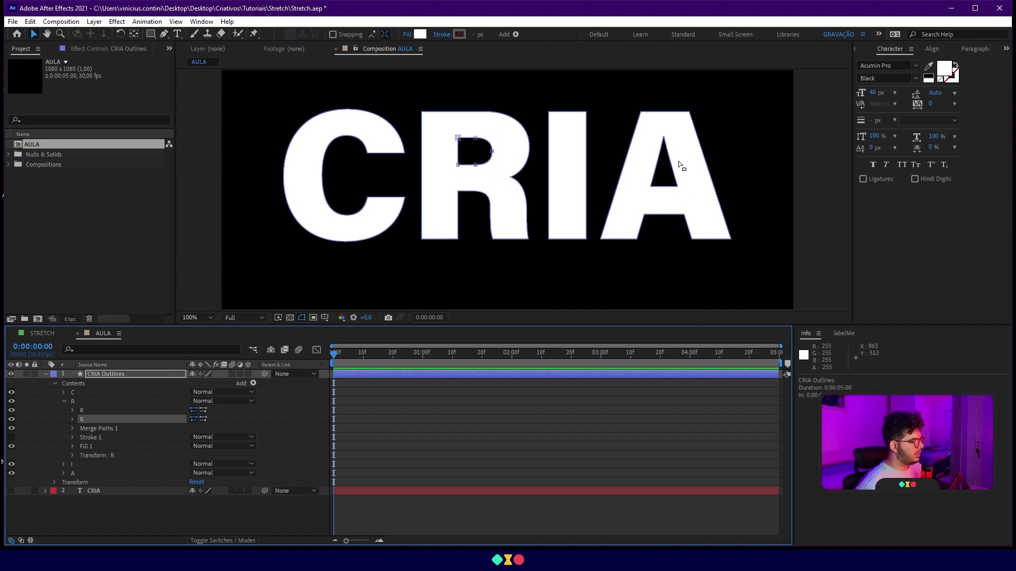
click(47, 376)
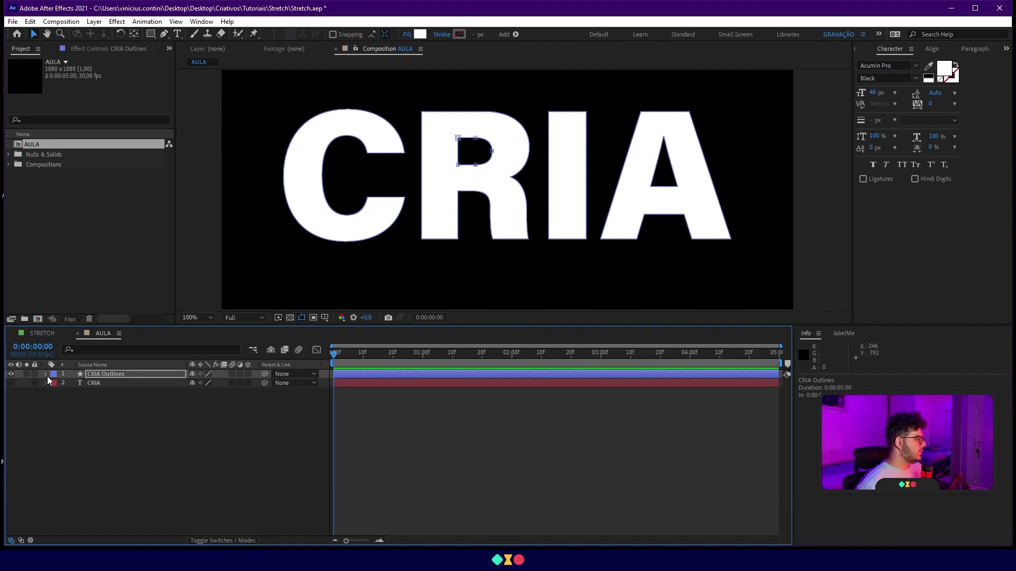
click(187, 467)
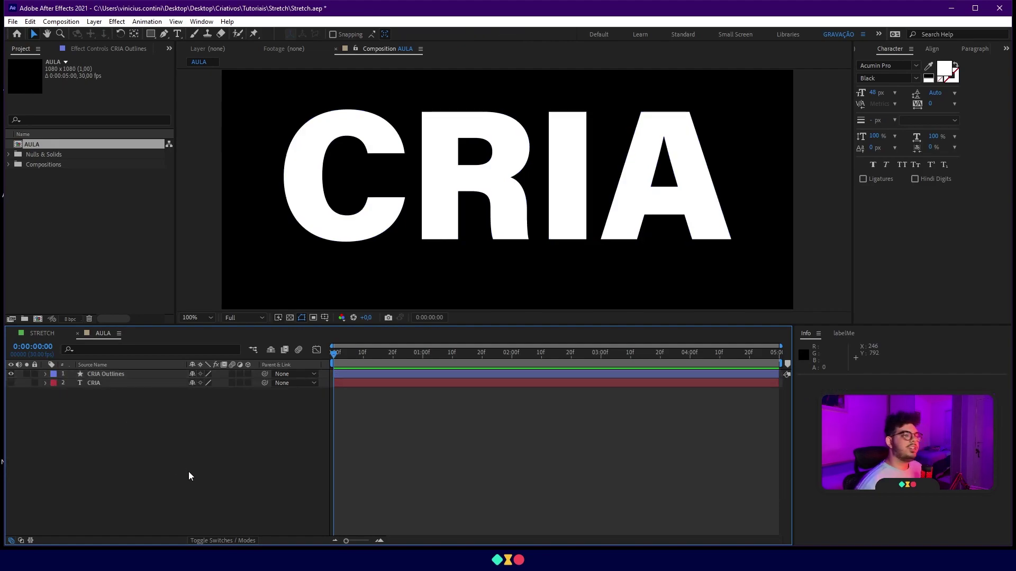
Delete the original CRIA text layer from the AULA composition.
click(90, 383)
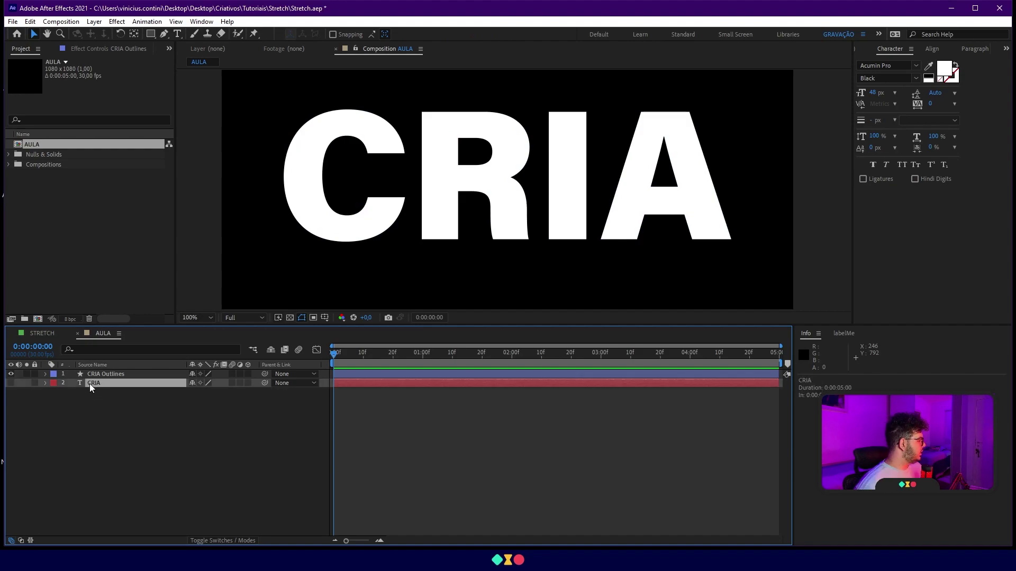
key(Delete)
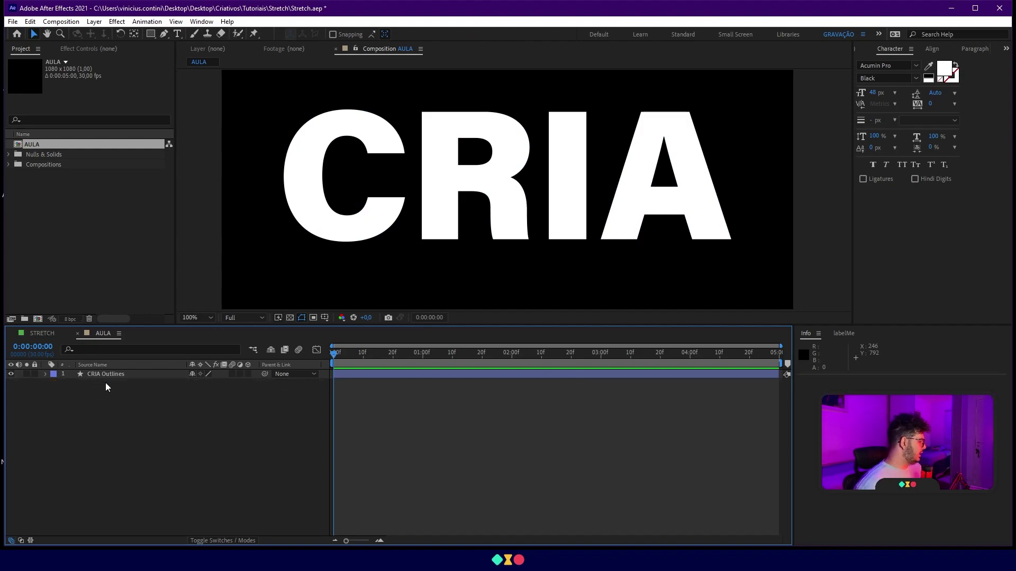
click(379, 172)
key(comma)
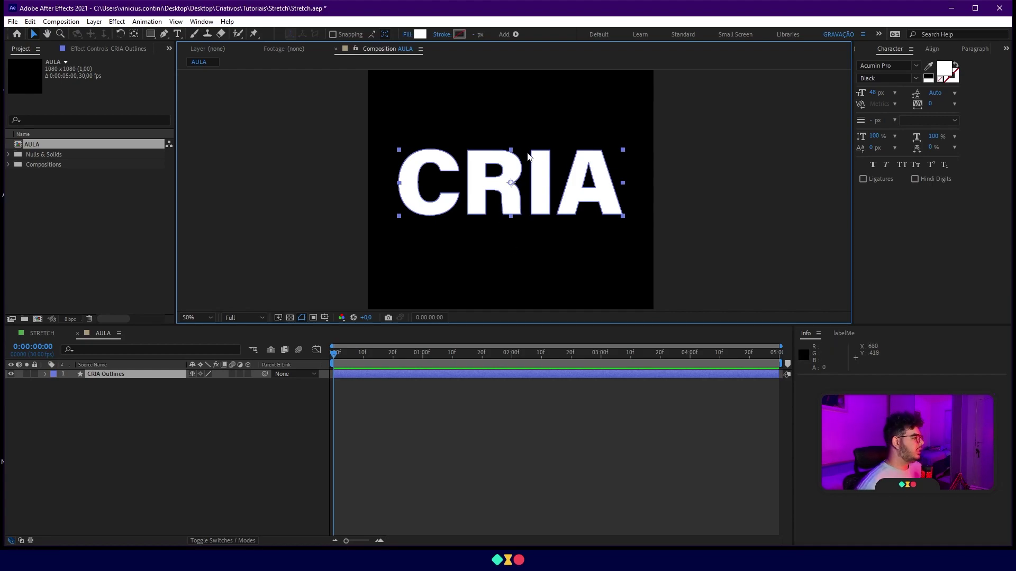
scroll(537, 158, up, 1)
key(space)
mouse_move(731, 184)
mouse_down()
mouse_move(731, 175)
mouse_move(731, 185)
mouse_up()
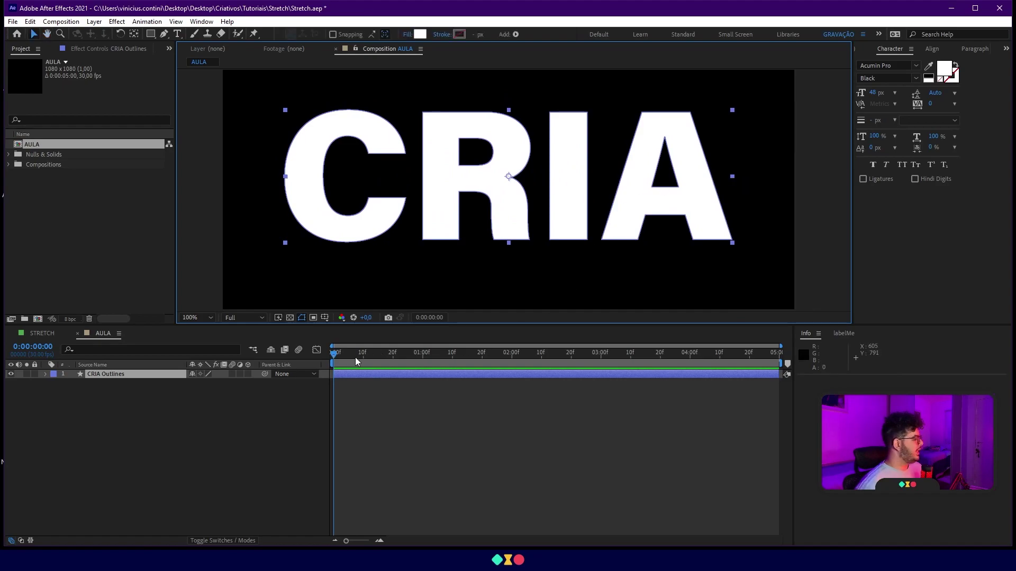
click(225, 451)
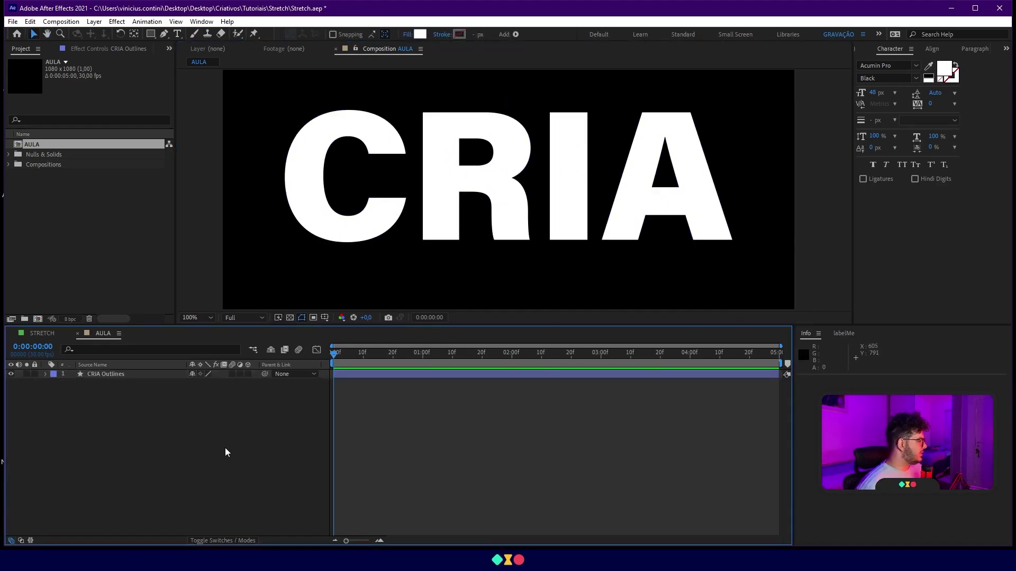
Filter the CRIA Outlines layer's properties in the timeline by the term "path".
click(86, 374)
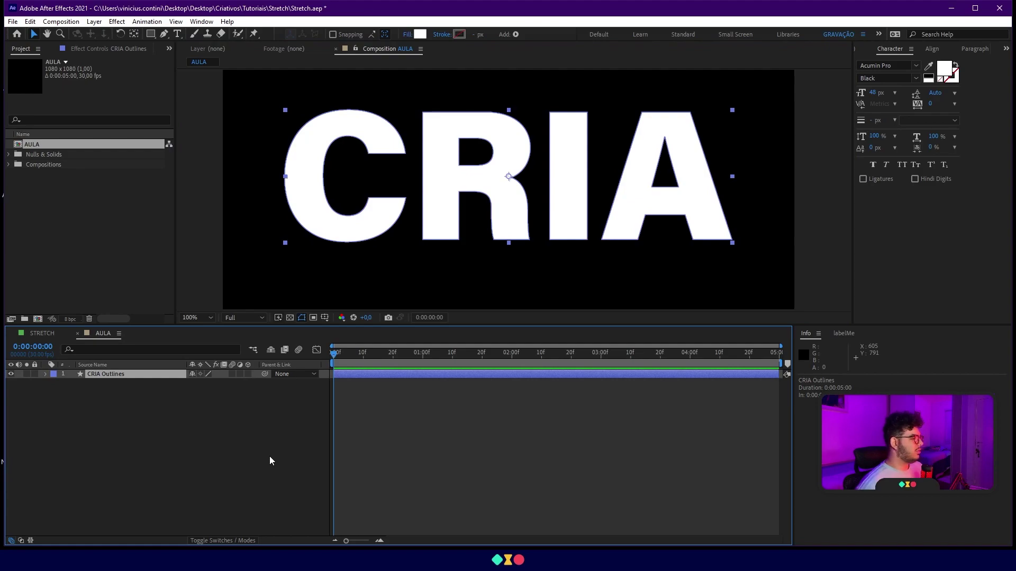
click(91, 352)
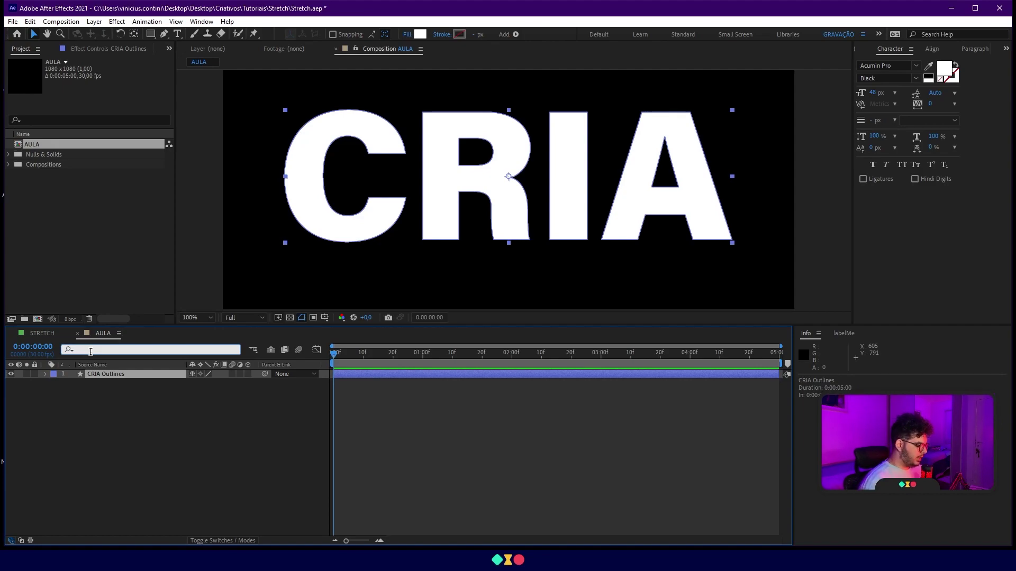
text(path)
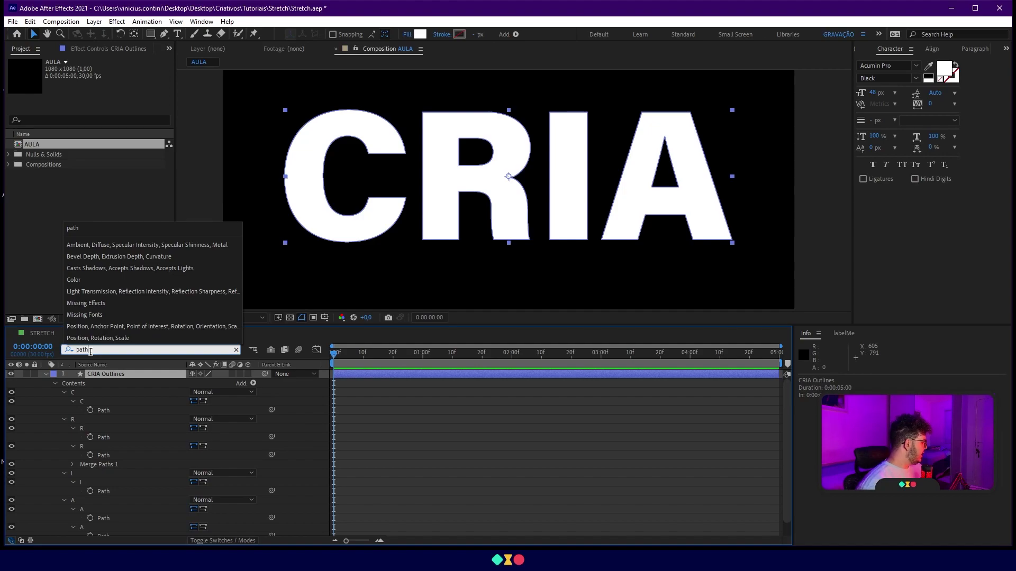
click(360, 401)
click(364, 373)
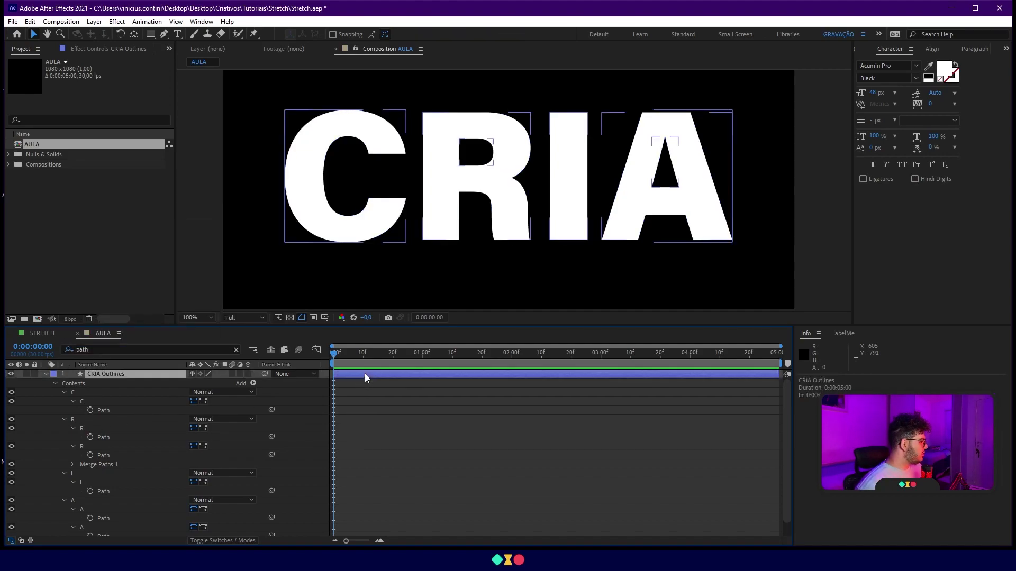
Turn on keyframing at 0:00:00:00 for the Path properties of all the C, R, I and A shapes.
scroll(137, 450, down, 1)
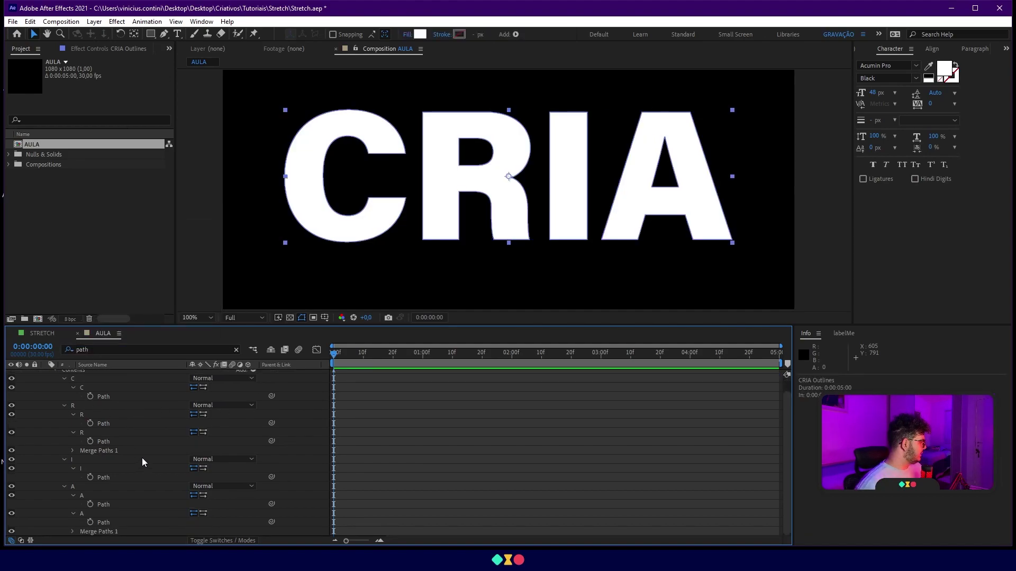
click(90, 522)
click(90, 504)
click(90, 477)
click(90, 441)
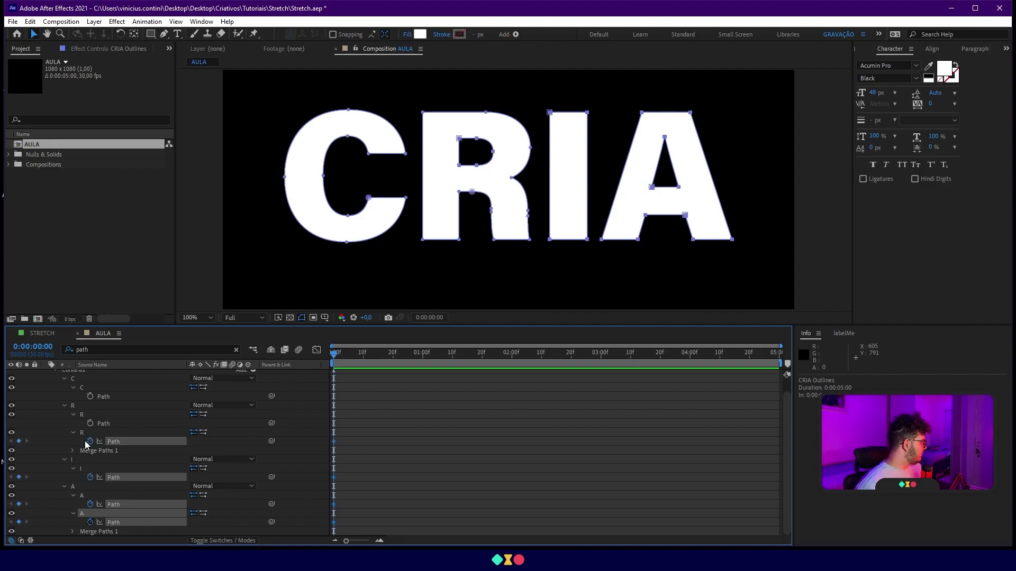
click(90, 423)
click(90, 396)
scroll(93, 402, up, 1)
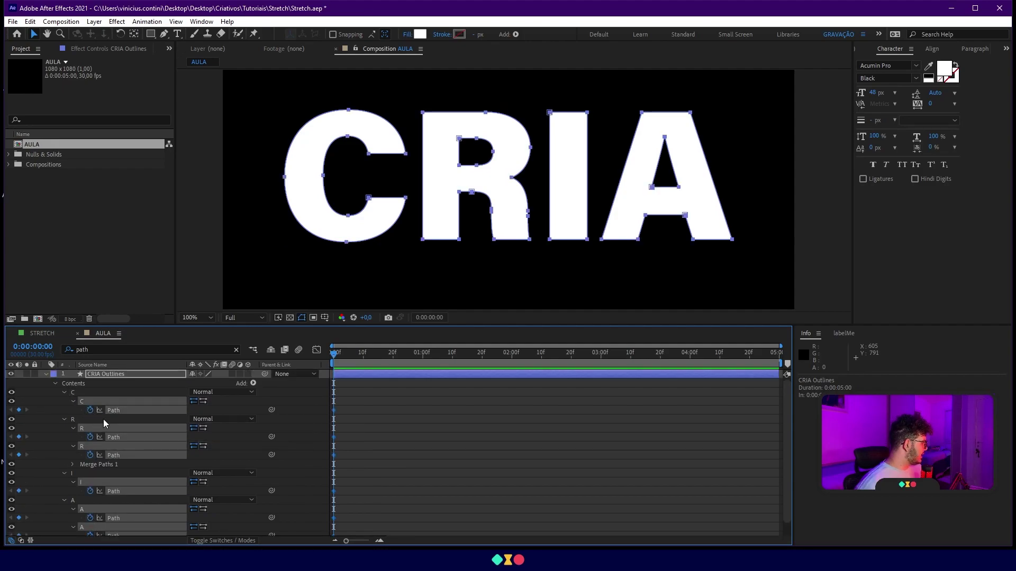
click(364, 404)
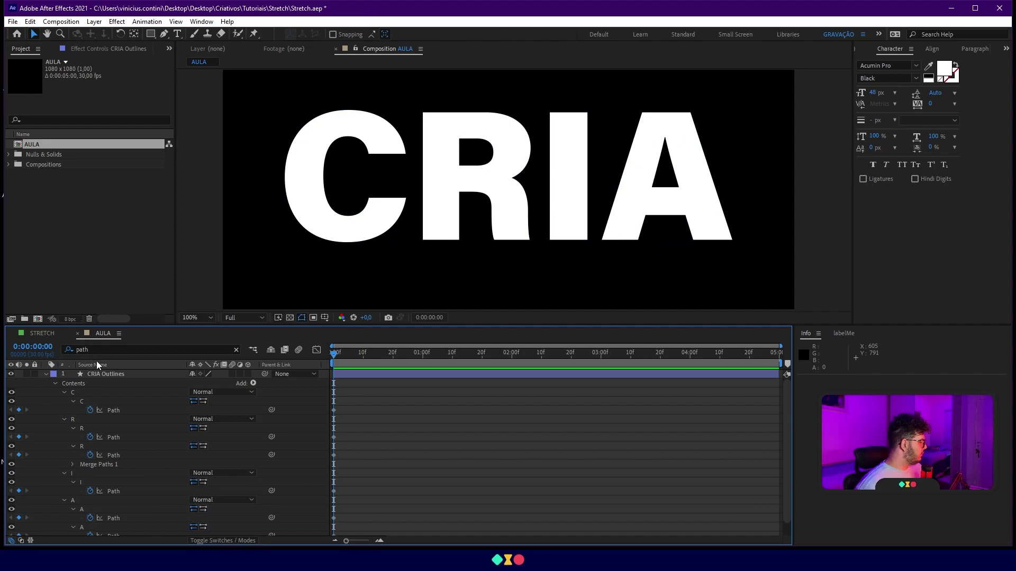
Reveal only the keyframed Path properties of CRIA Outlines and add a keyframe to each one at 0:00:01:00.
click(106, 376)
key(u)
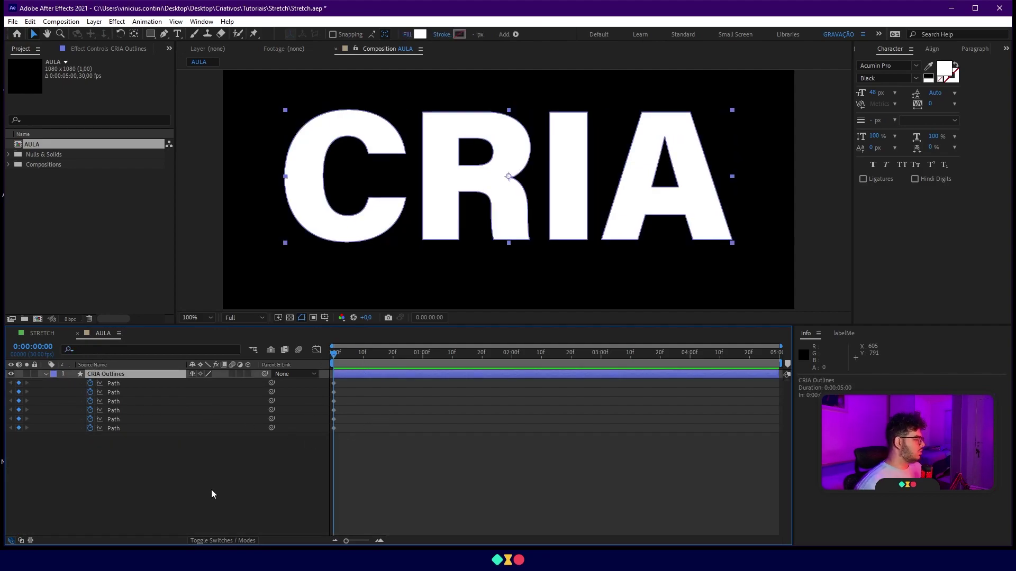
key(space)
drag(387, 358, 423, 355)
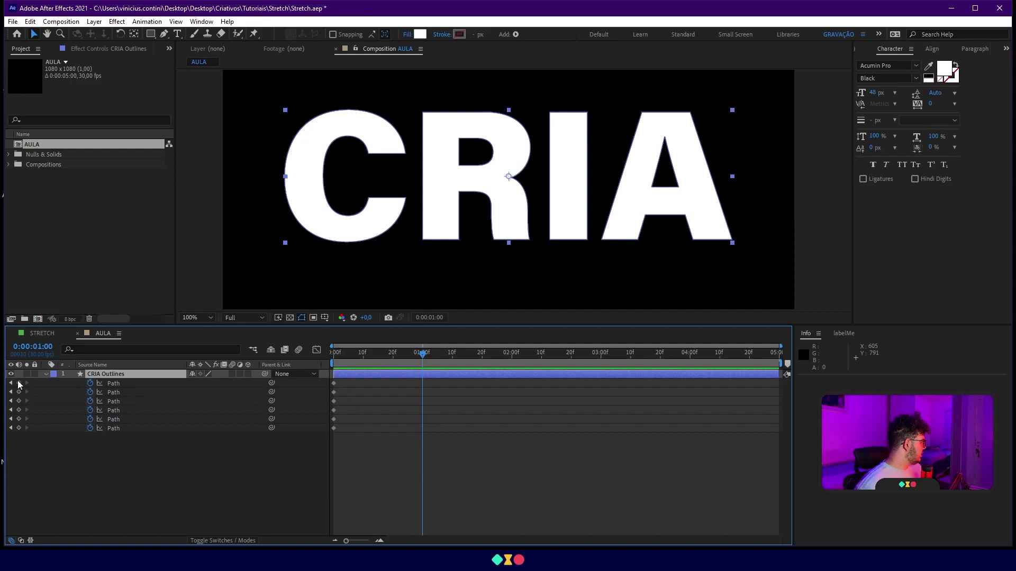
drag(19, 383, 23, 433)
click(78, 481)
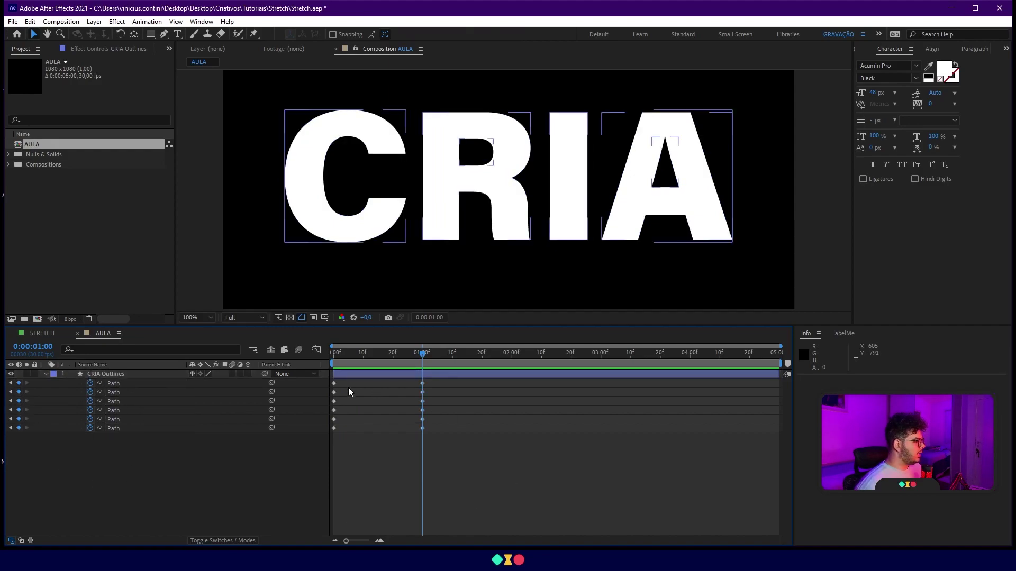
Return to 0:00:00:00 and examine the path vertices of the CRIA letters up close, especially those of the C.
drag(422, 354, 293, 391)
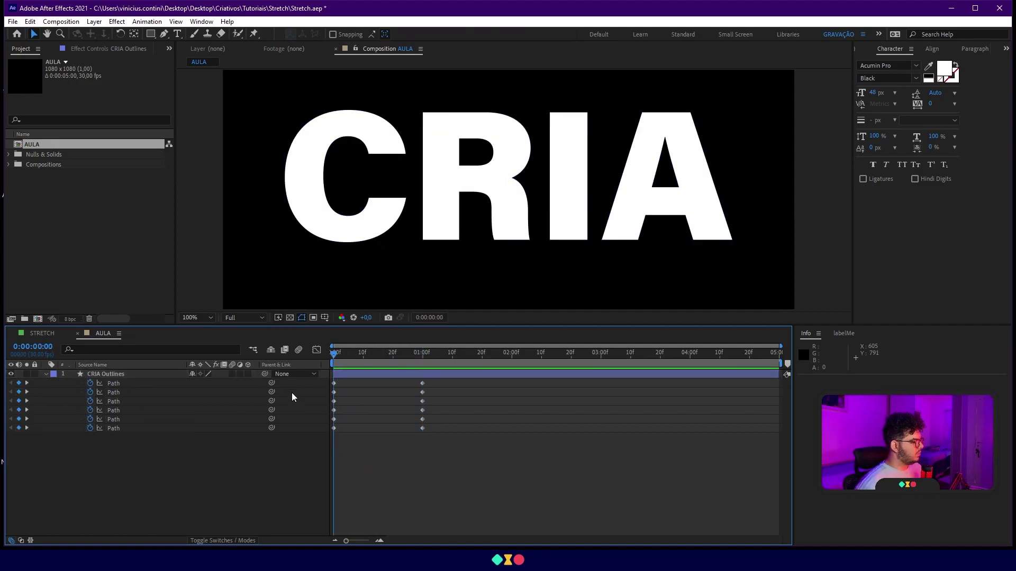
click(466, 143)
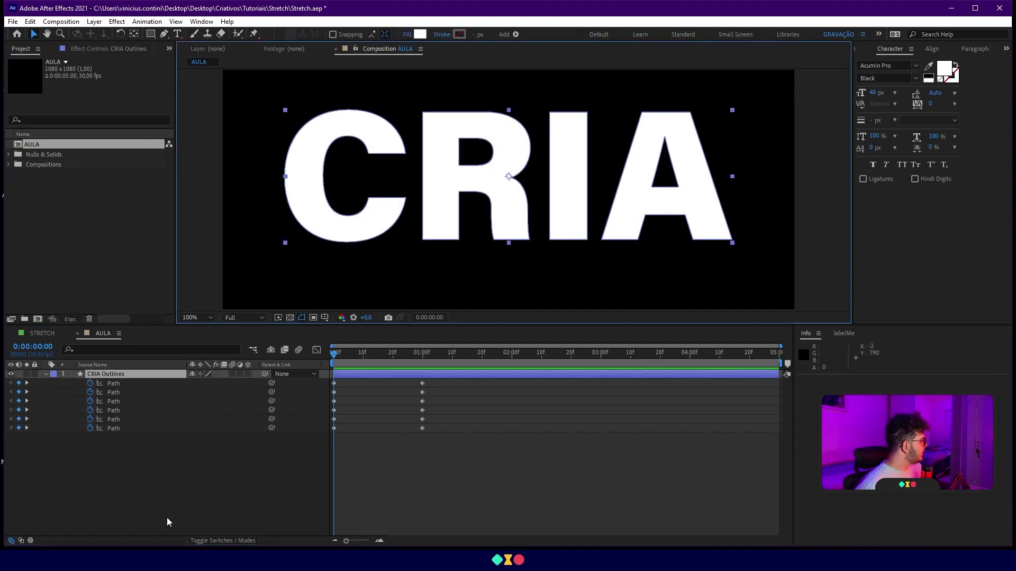
click(182, 512)
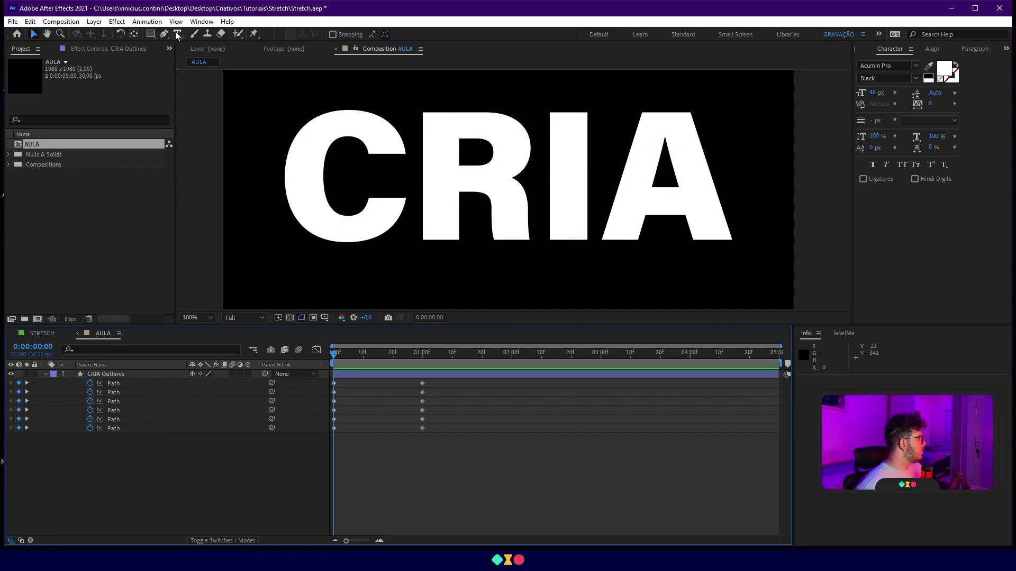
key(h)
mouse_move(342, 169)
mouse_down()
mouse_move(412, 163)
mouse_move(413, 144)
mouse_move(401, 148)
mouse_up()
key(g)
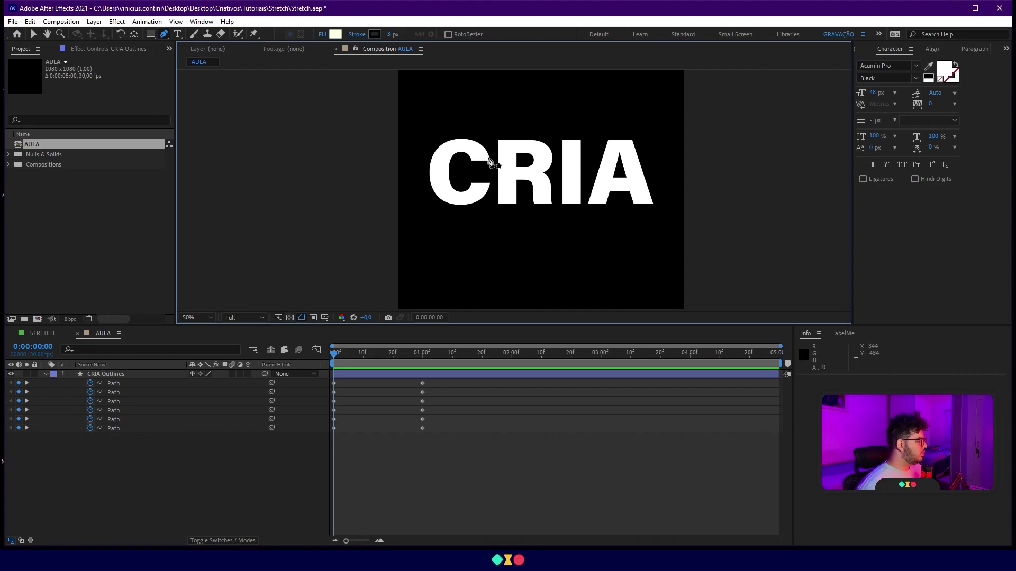
scroll(504, 190, up, 2)
drag(467, 221, 519, 244)
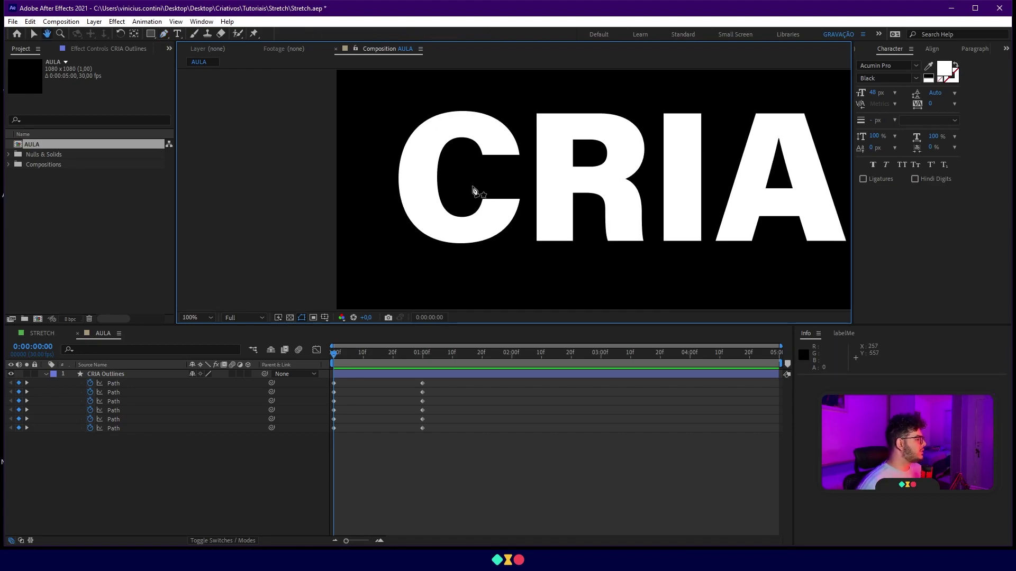
scroll(476, 193, up, 1)
drag(498, 192, 524, 209)
scroll(523, 210, down, 1)
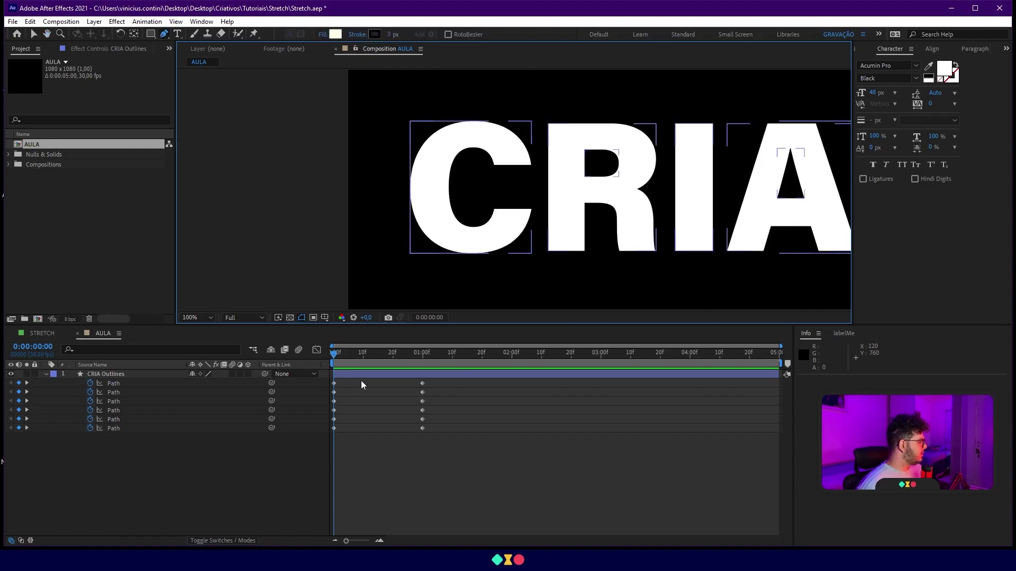
click(363, 375)
scroll(582, 214, up, 1)
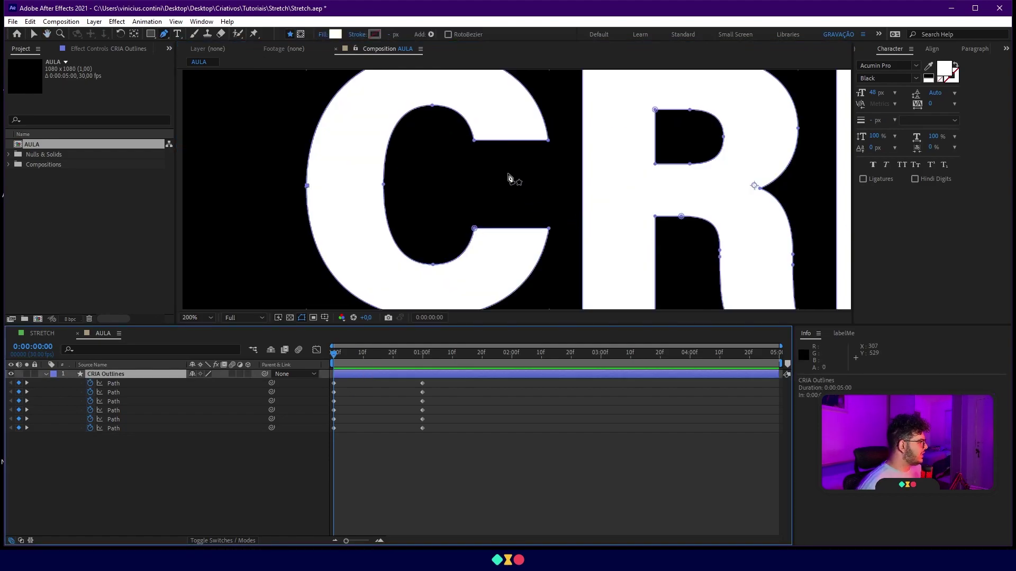
scroll(464, 195, down, 1)
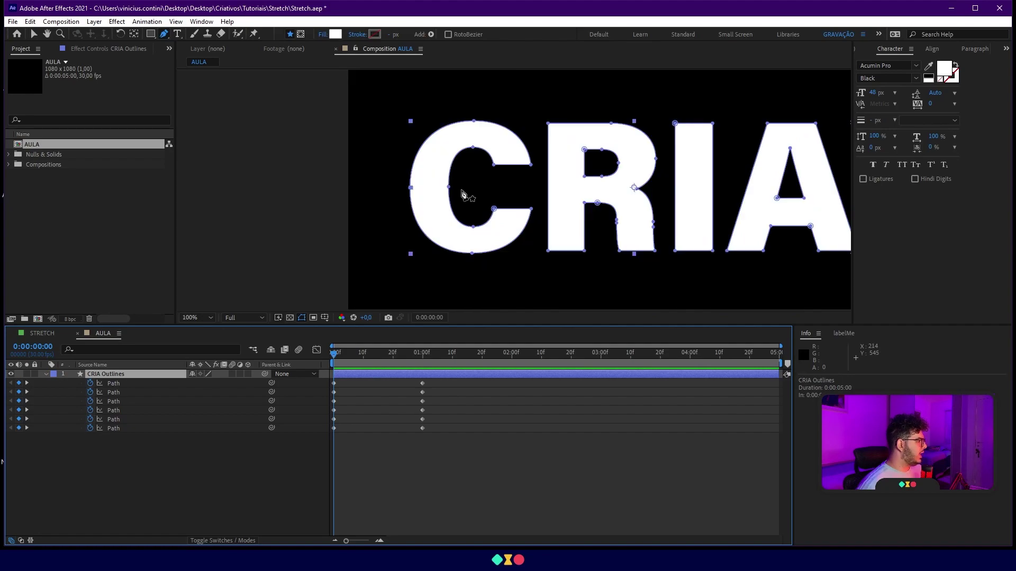
Try to stretch the C at 0:00:01:00 by pulling its lower vertices, including the left mid-height ones, down to about twice the letter's height.
drag(351, 364, 419, 371)
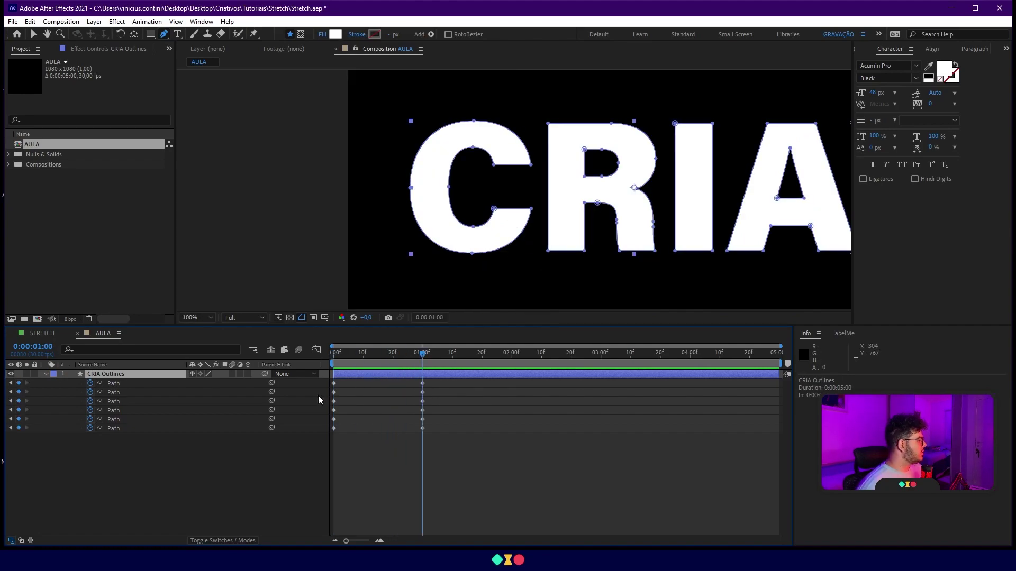
click(468, 199)
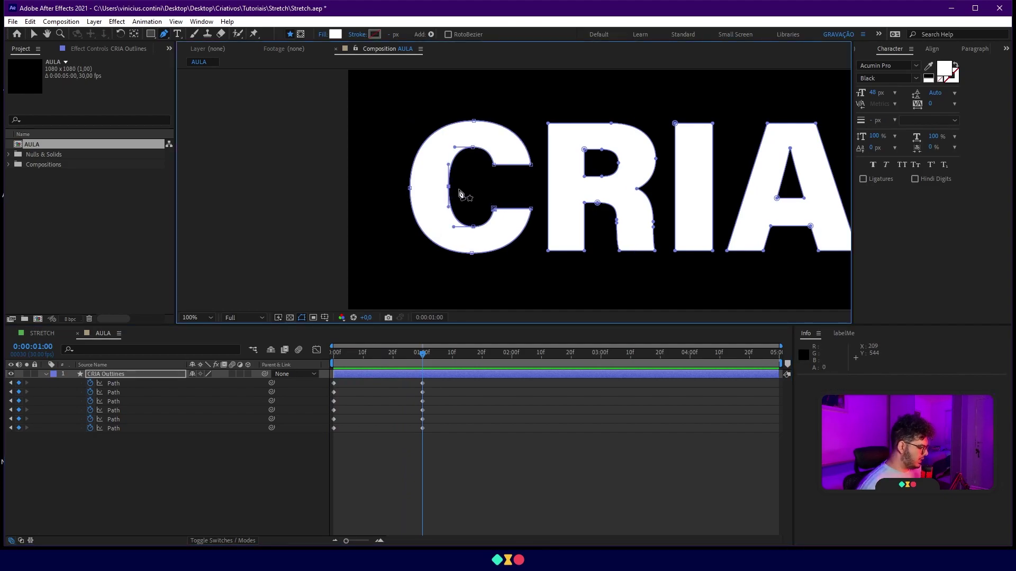
key(v)
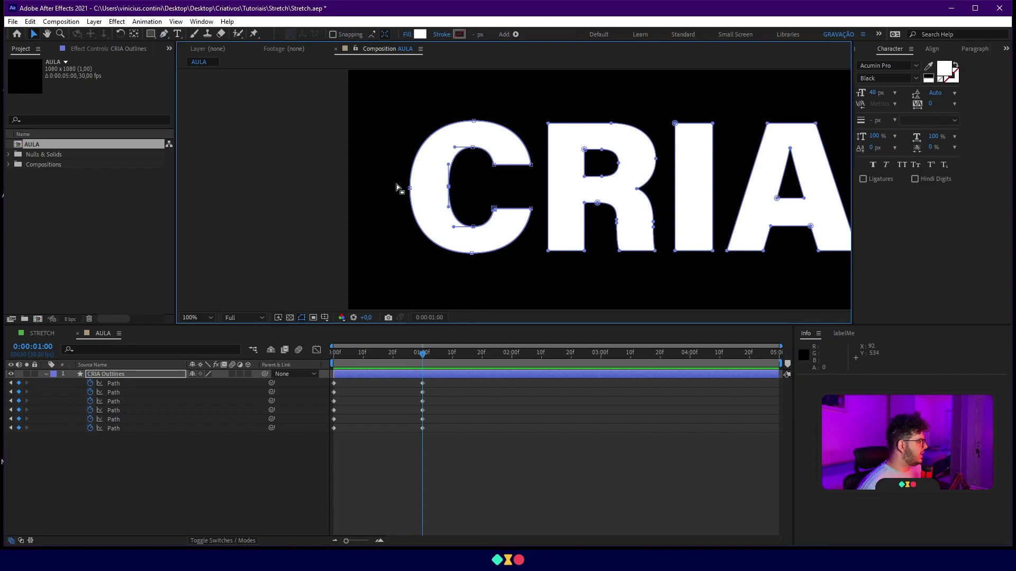
drag(438, 192, 533, 266)
drag(494, 209, 505, 267)
key(comma)
key(comma)
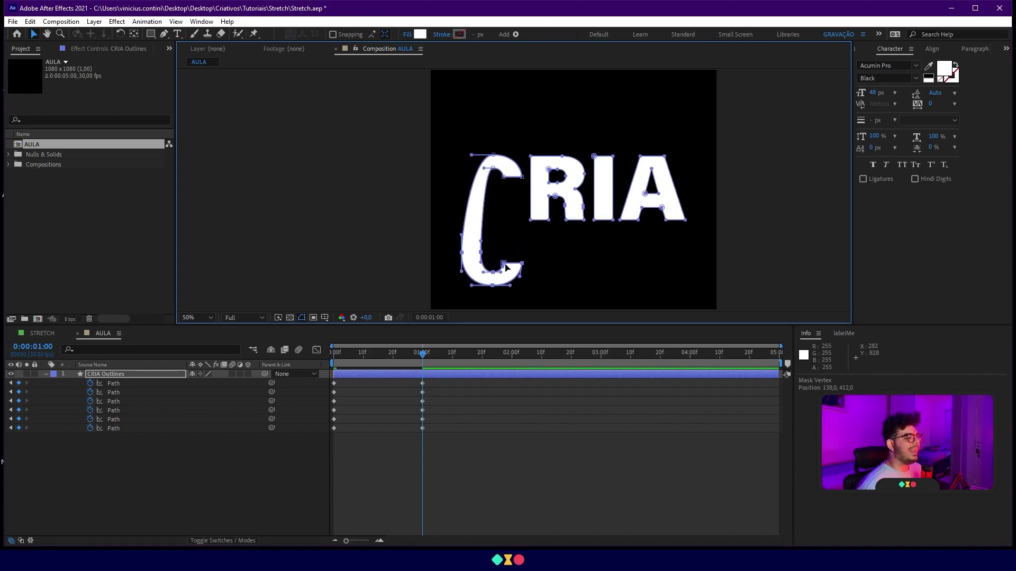
Undo the path edits that stretched the C and deselect the layer.
key(ctrl+z)
key(ctrl+z)
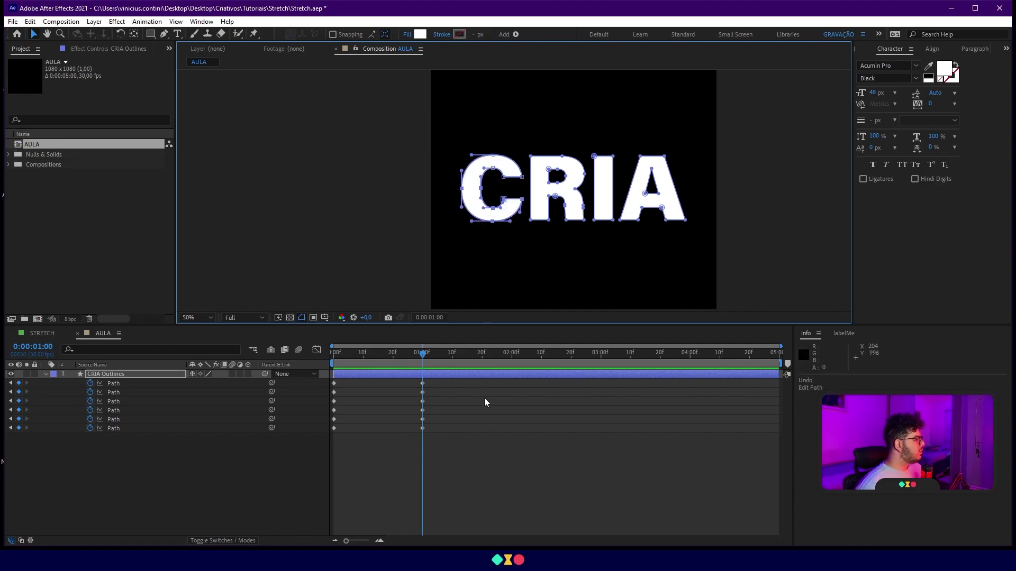
click(440, 469)
Add a vertex just below the existing mid-height vertex on both the inner and outer left edges of the C.
click(442, 376)
scroll(510, 191, up, 4)
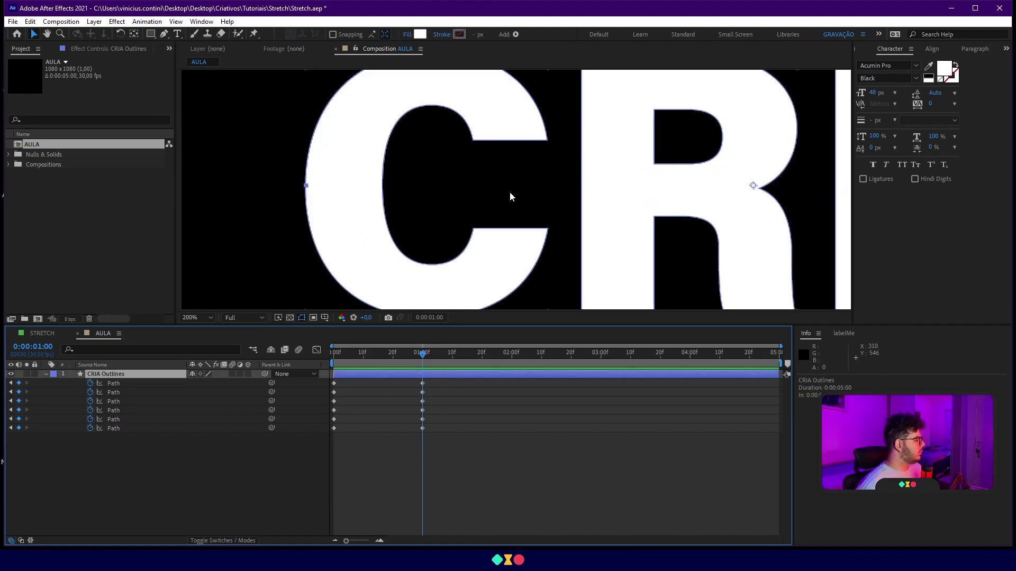
click(164, 34)
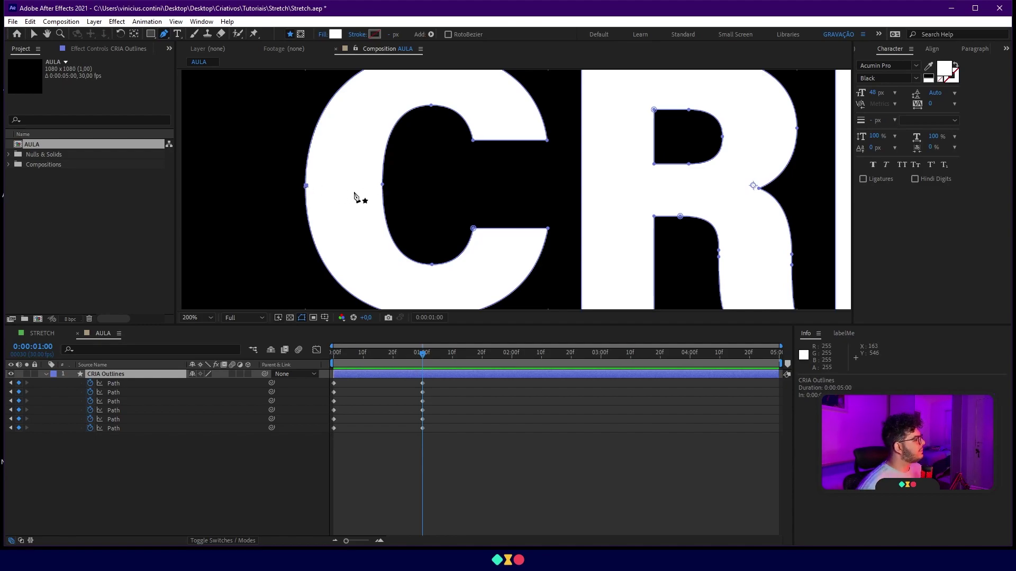
click(383, 191)
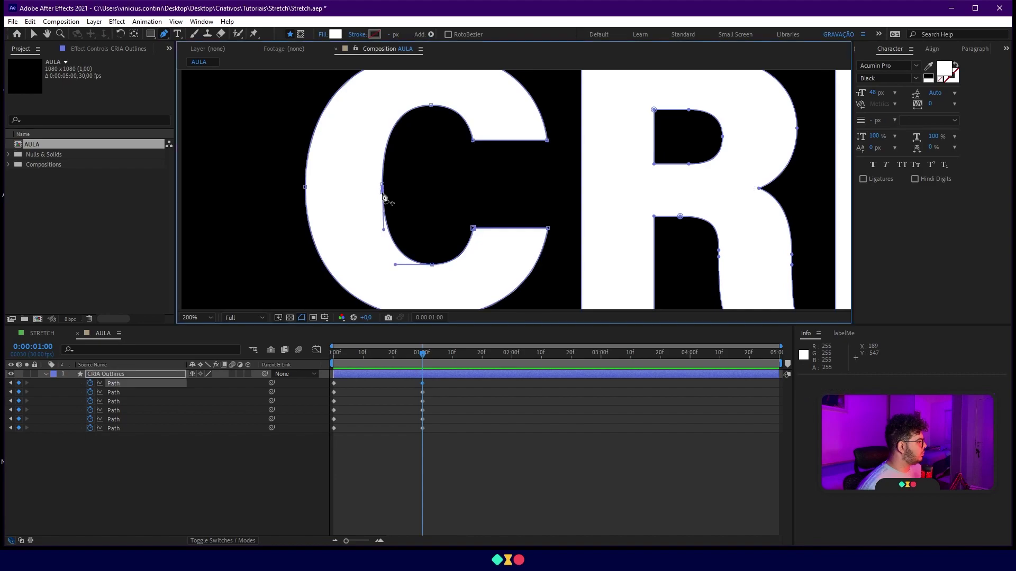
click(306, 195)
key(v)
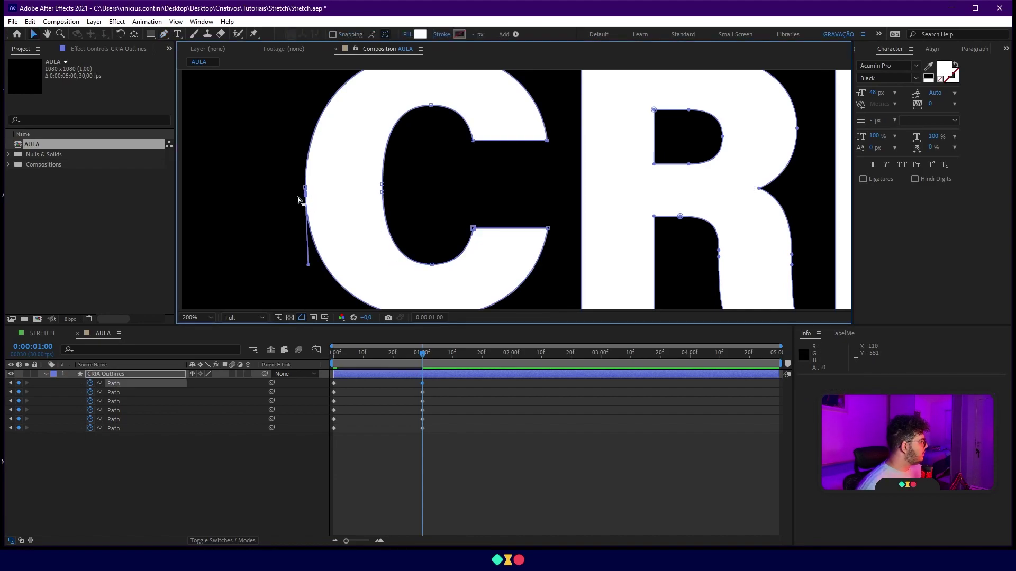
Stretch the C straight down at 0:00:01:00 to about twice its height by moving only the added vertices and those below them.
drag(297, 200, 550, 262)
scroll(466, 126, down, 1)
drag(481, 110, 481, 138)
scroll(481, 139, up, 1)
drag(472, 180, 516, 268)
scroll(479, 209, down, 1)
scroll(493, 258, down, 1)
click(466, 470)
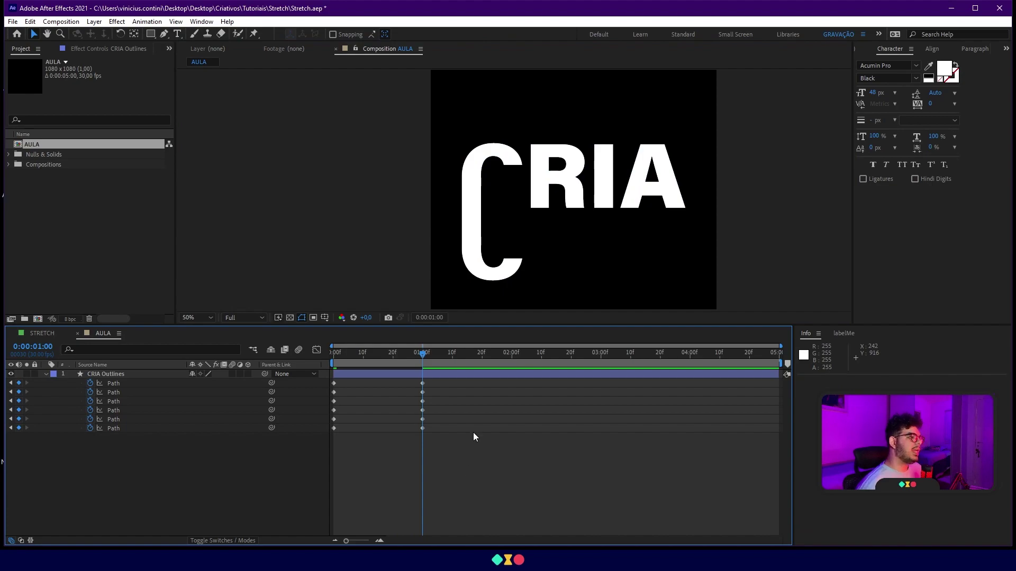
Undo the downward stretch of the C while keeping its two added vertices, and deselect the layer.
key(ctrl+z)
key(ctrl+z)
key(ctrl+z)
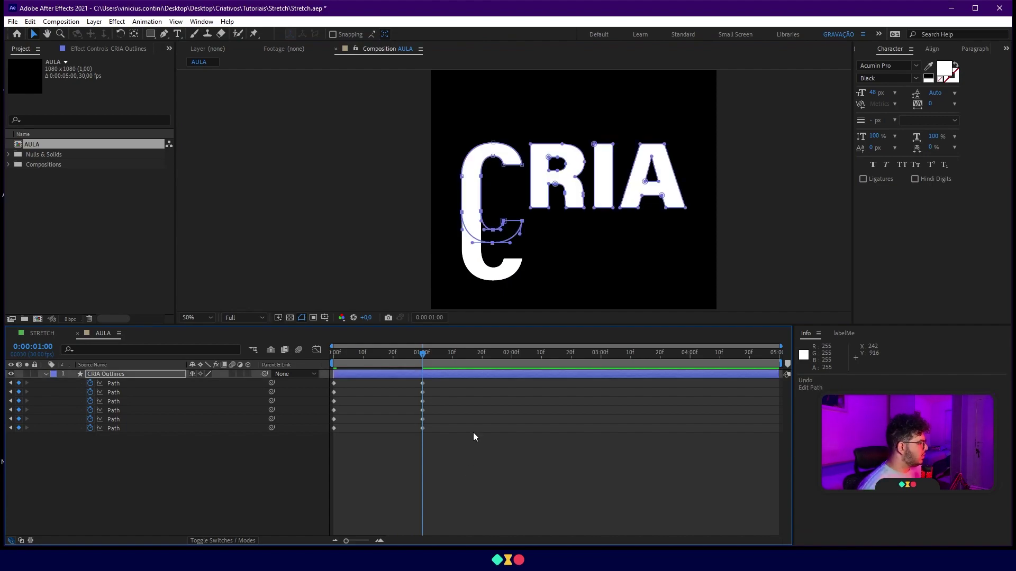
scroll(514, 183, up, 2)
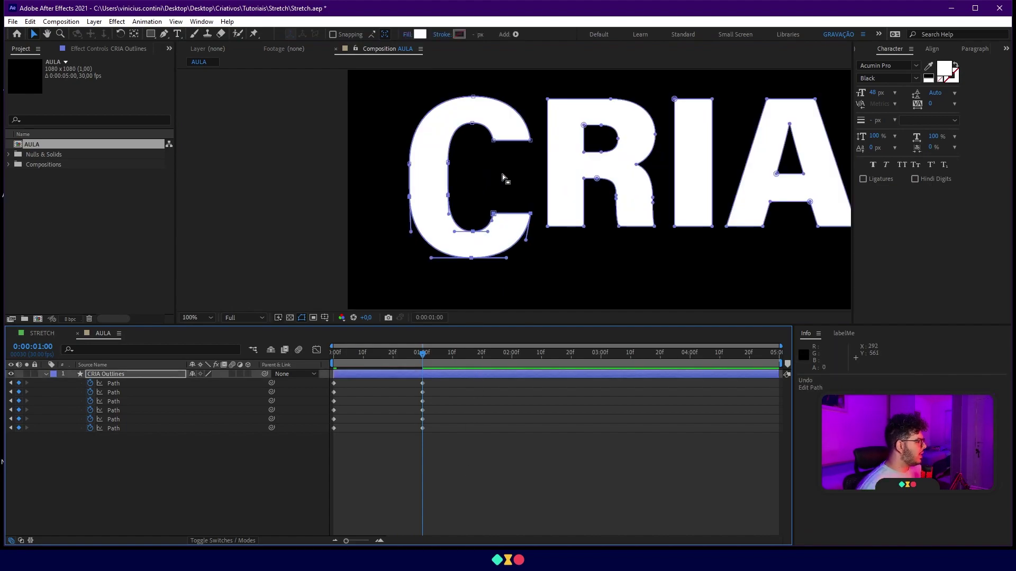
click(442, 477)
click(424, 396)
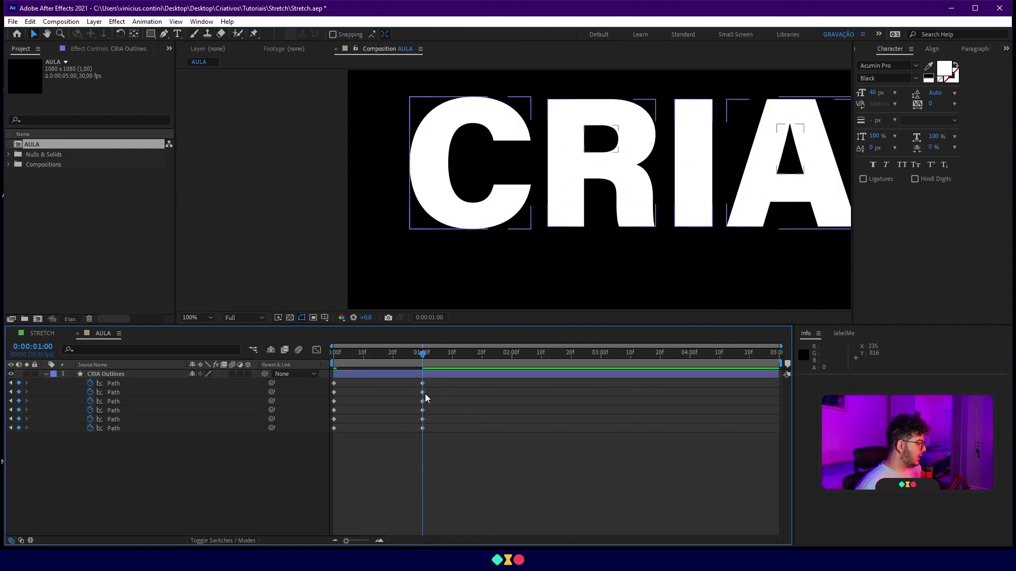
Try to delete the two added vertices on the inner and outer left edges of the C at 0:00:01:00.
click(458, 136)
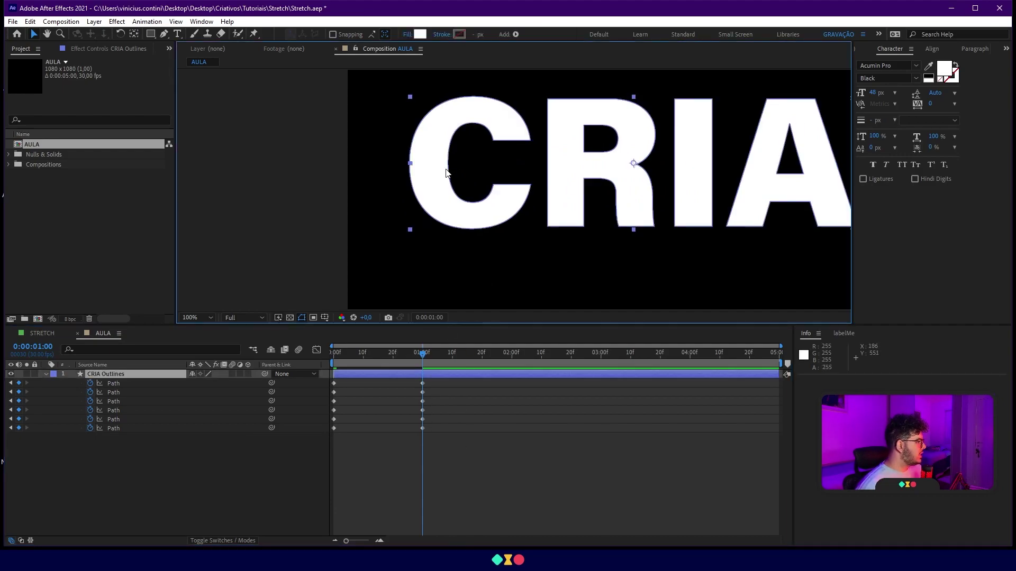
click(164, 34)
scroll(512, 186, up, 2)
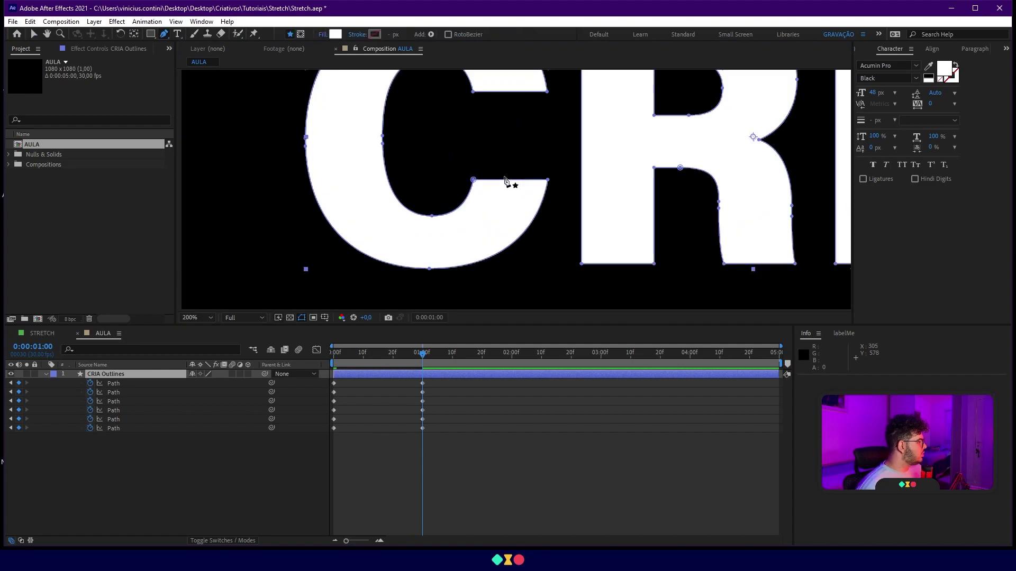
click(381, 143)
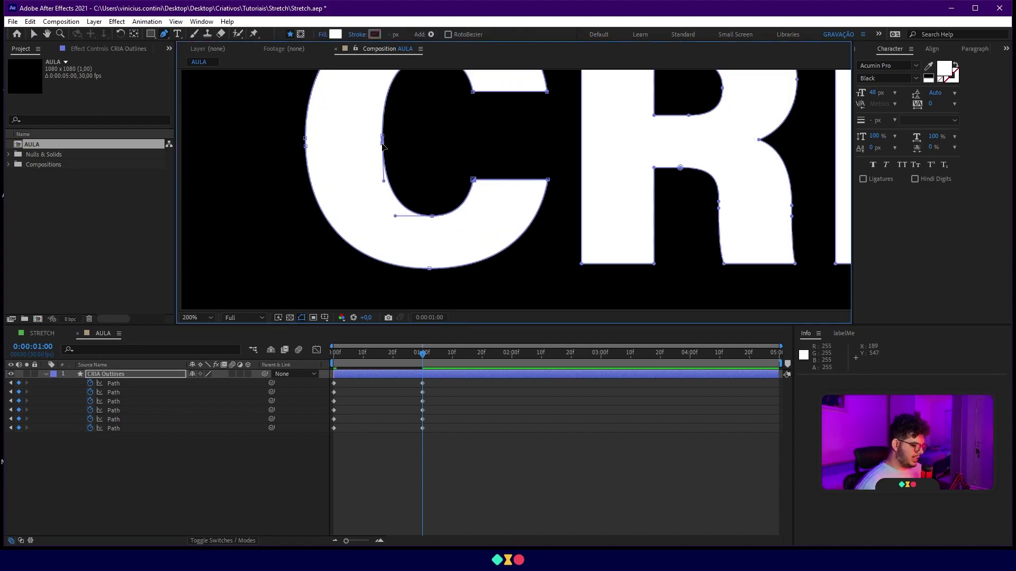
key(Delete)
click(306, 146)
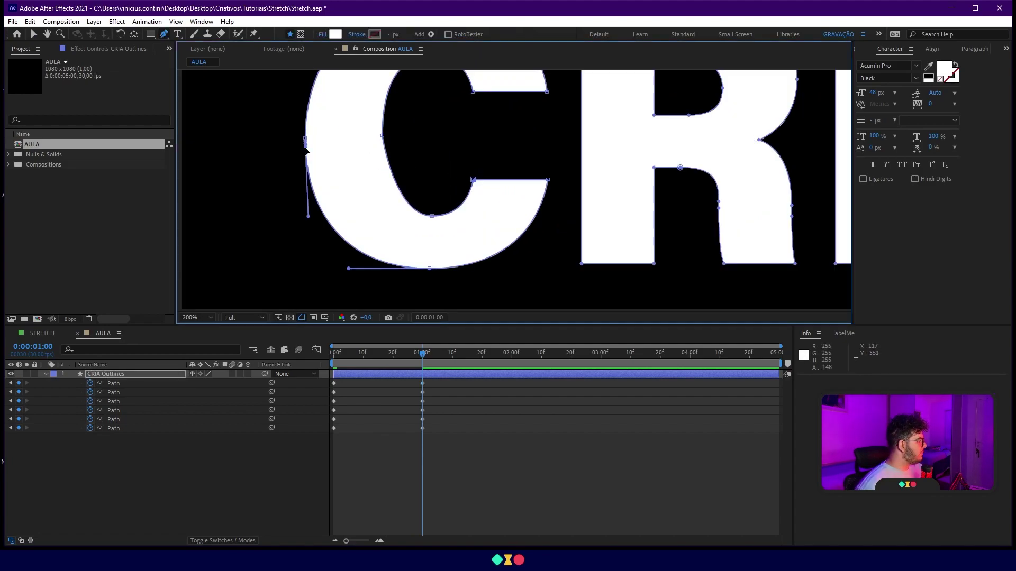
key(Delete)
Undo both the deletion and the original addition of the two extra C vertices, and deselect the layer.
key(ctrl+z)
key(ctrl+z)
key(ctrl+z)
click(459, 487)
key(ctrl+z)
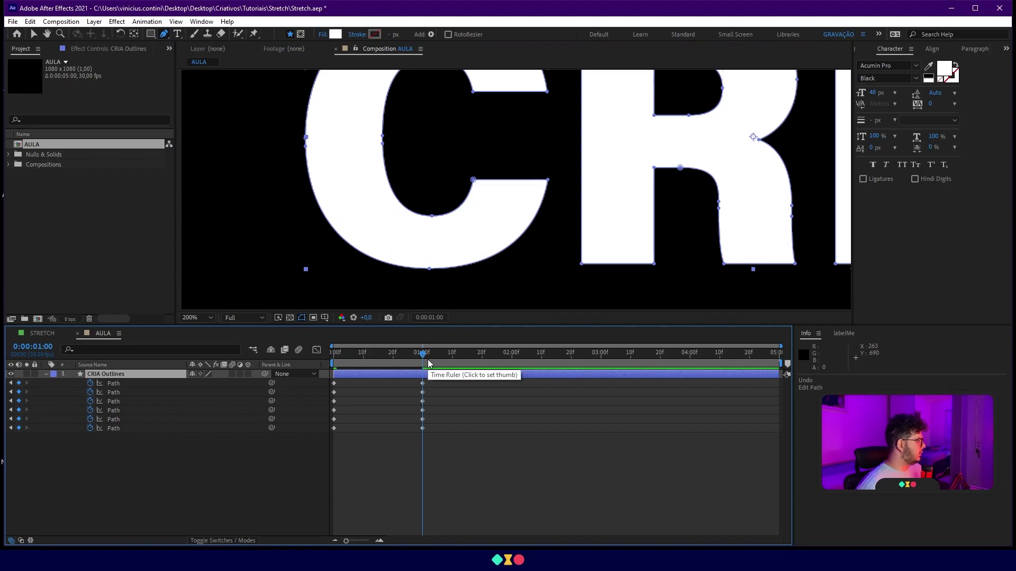
key(ctrl+z)
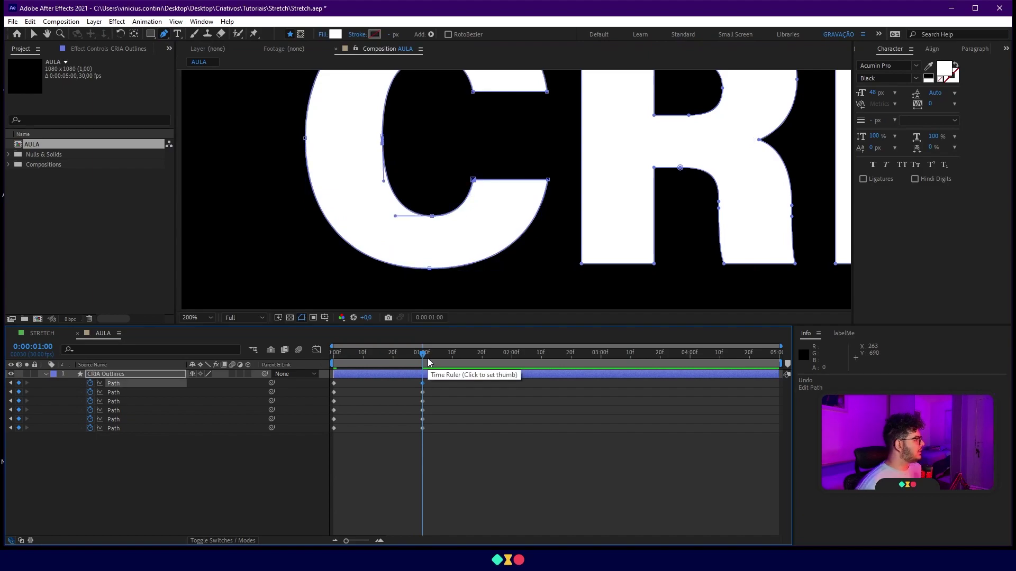
click(462, 400)
At 0:00:00:00, add a vertex just below the existing mid-height vertex on the inner and outer left edges of the C.
drag(423, 360, 316, 376)
click(366, 373)
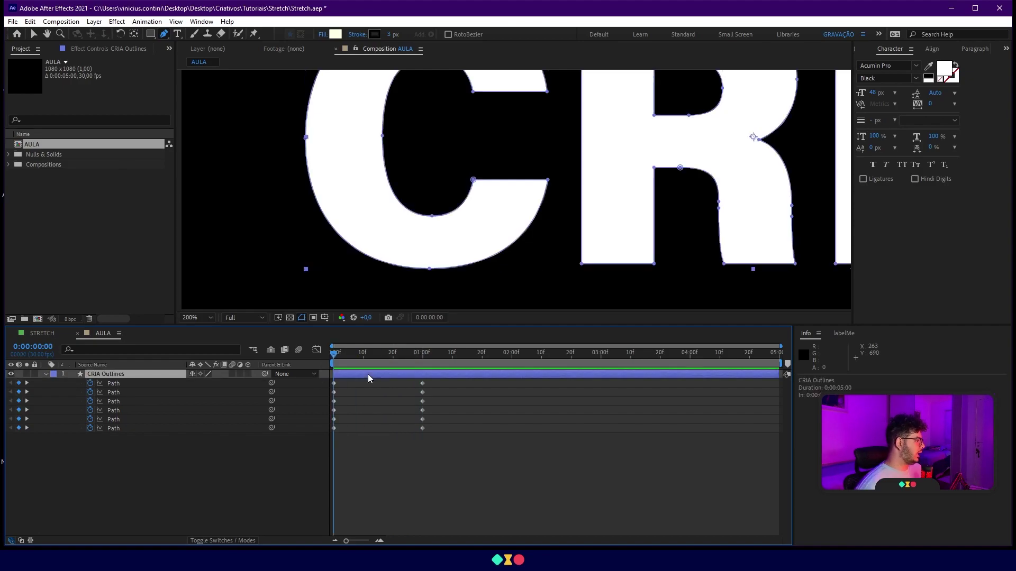
click(384, 148)
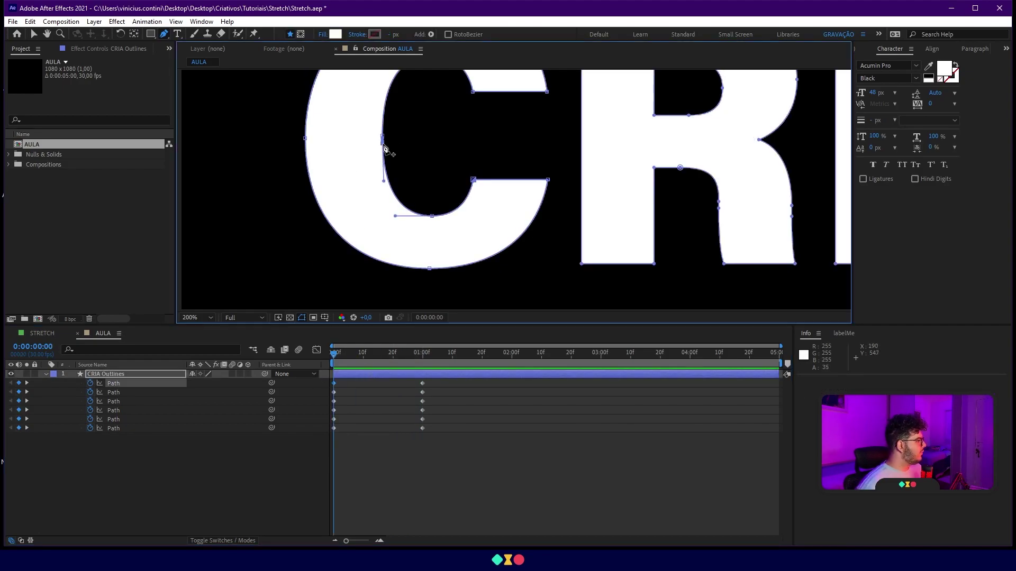
click(305, 149)
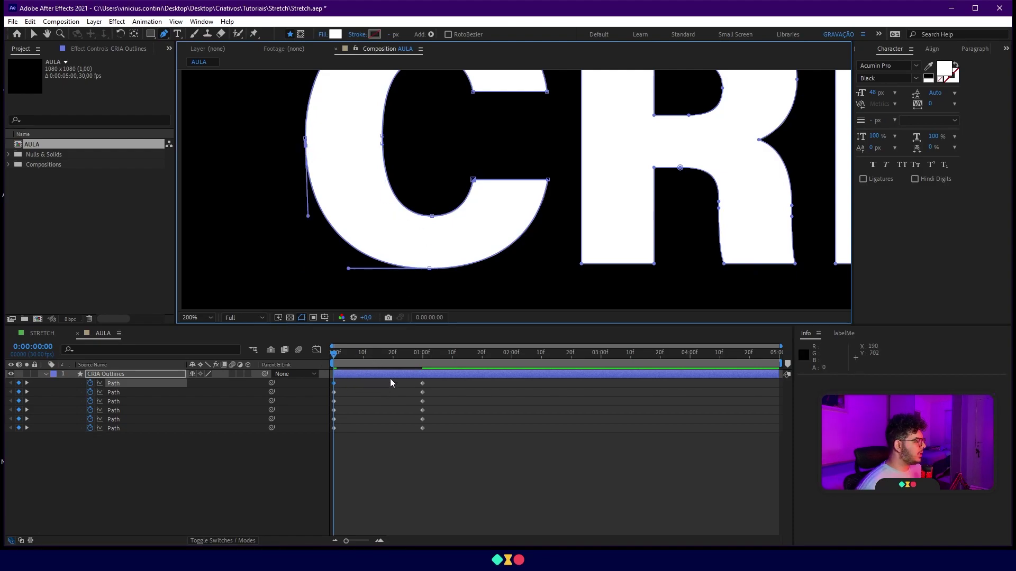
Delete all Path keyframes at 0:00:01:00 and paste a copy of the C's starting Path keyframe there.
drag(437, 382, 437, 447)
key(Delete)
key(Delete)
drag(418, 353, 422, 360)
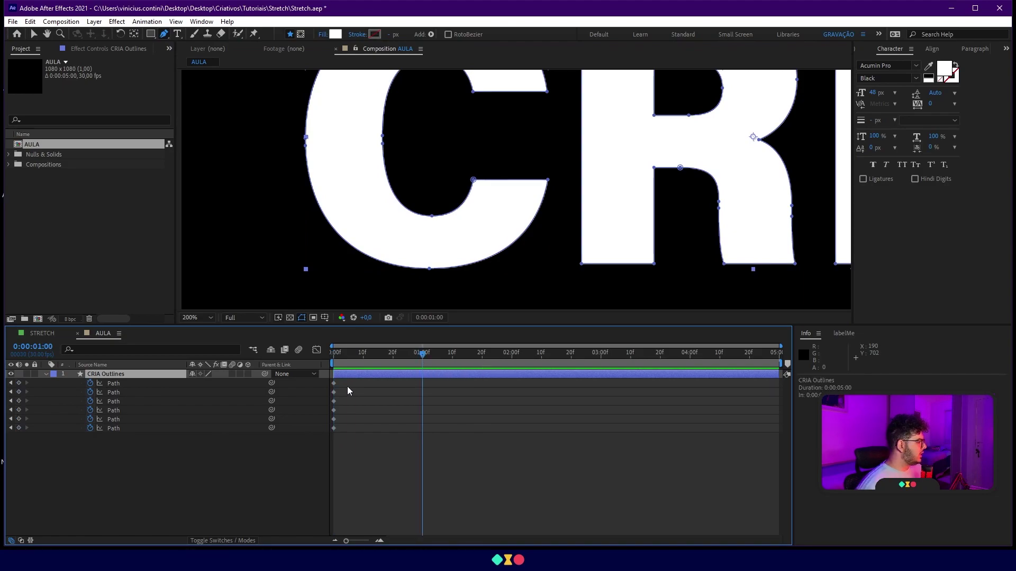
click(312, 383)
key(ctrl+v)
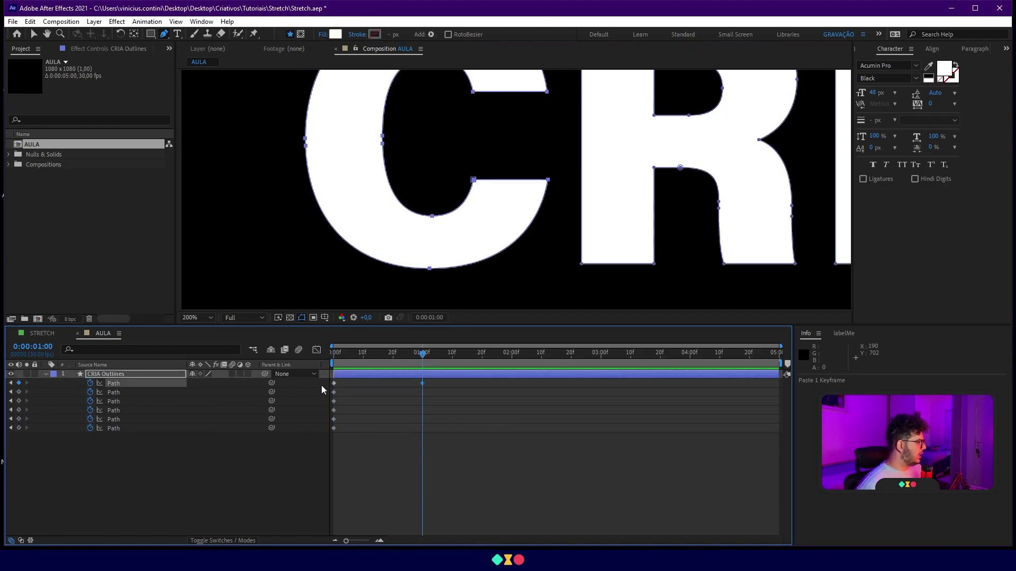
At 0:00:01:00, stretch the C straight down to about two and a half times its height by moving its added vertices and those below.
click(34, 34)
drag(292, 147, 559, 252)
drag(370, 155, 392, 130)
shift+click(305, 141)
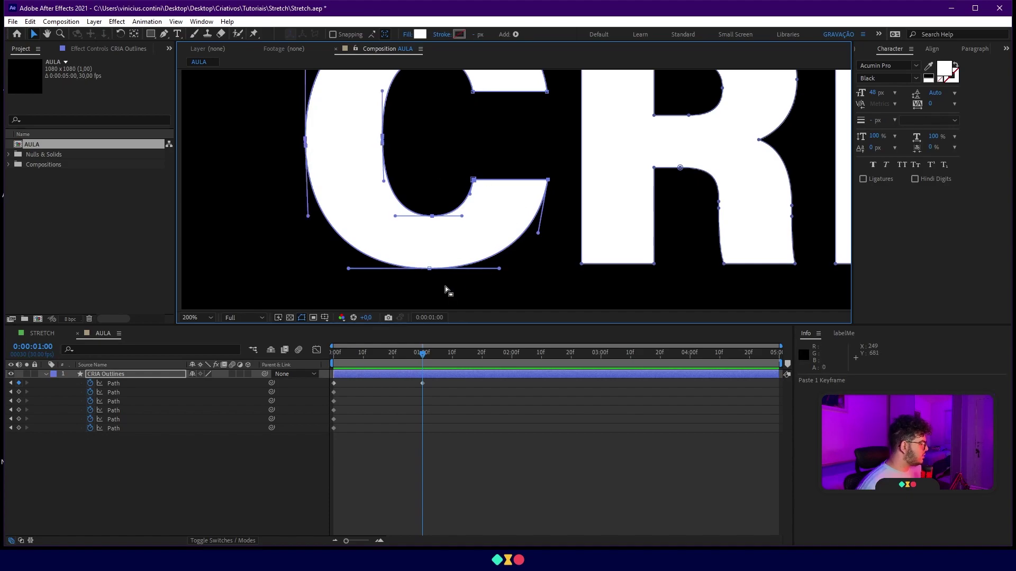
key(comma)
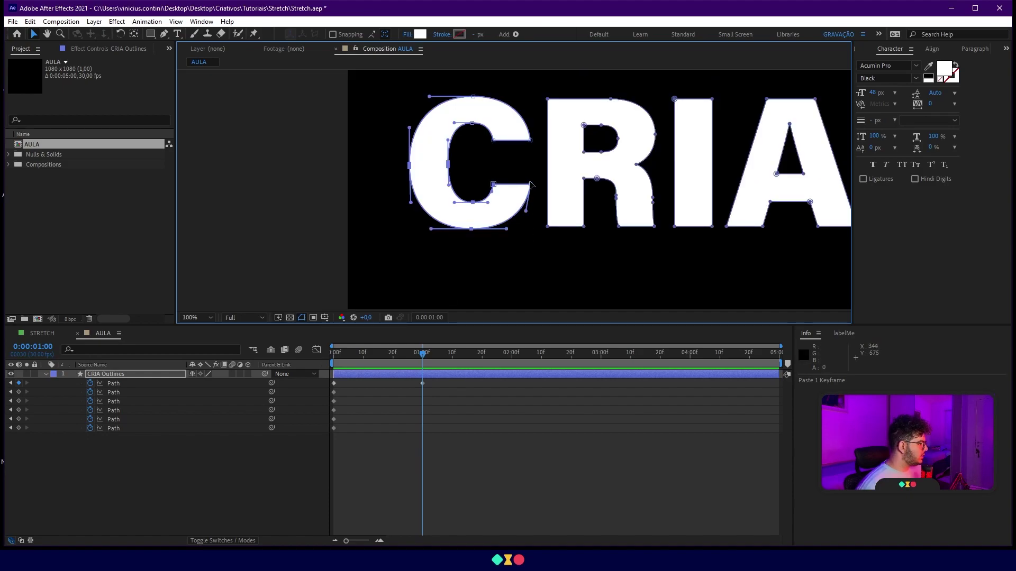
drag(531, 185, 531, 218)
key(ctrl+z)
scroll(378, 164, up, 4)
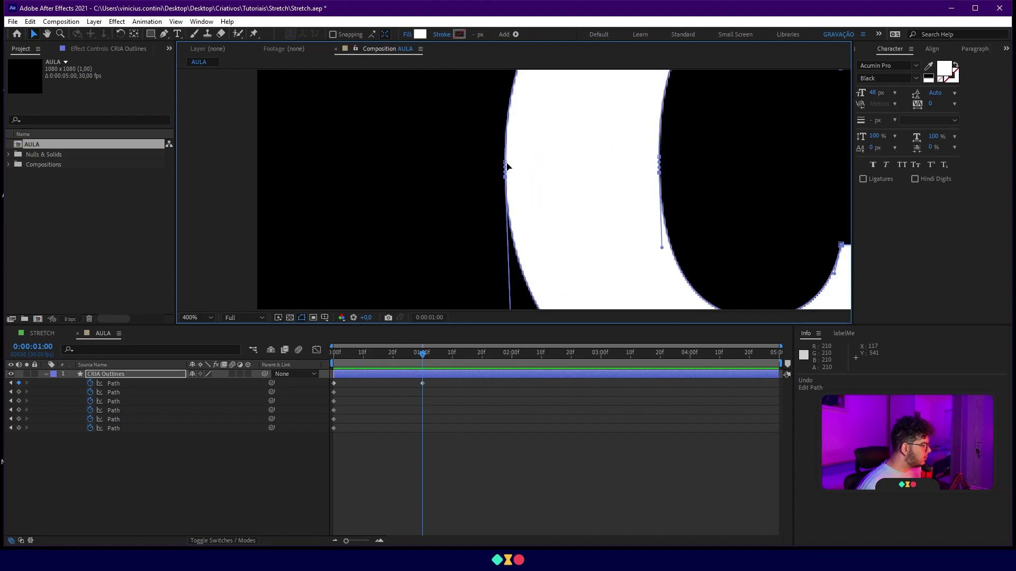
scroll(581, 174, down, 6)
scroll(553, 209, up, 4)
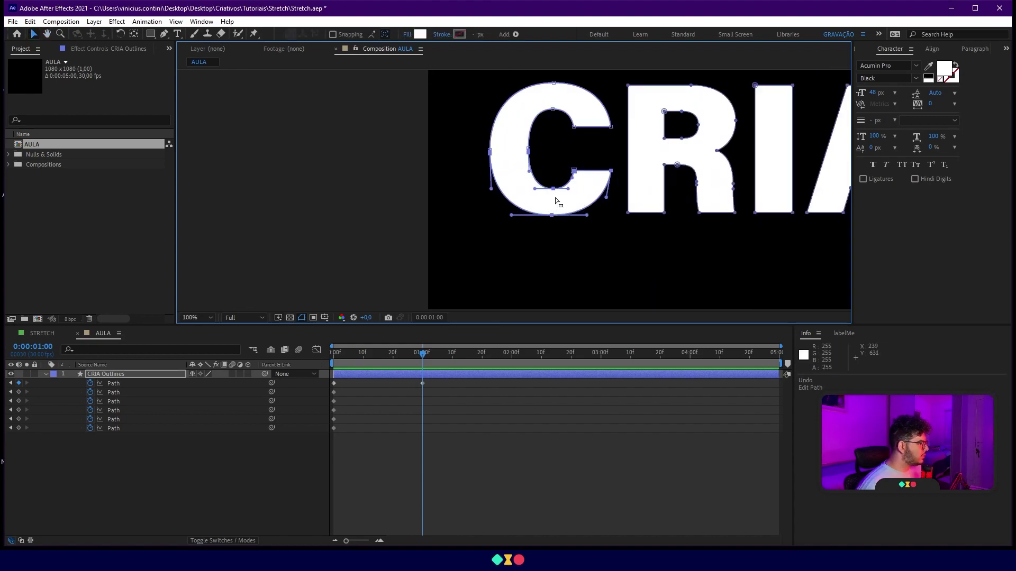
drag(708, 153, 719, 244)
scroll(701, 199, down, 2)
drag(562, 213, 567, 284)
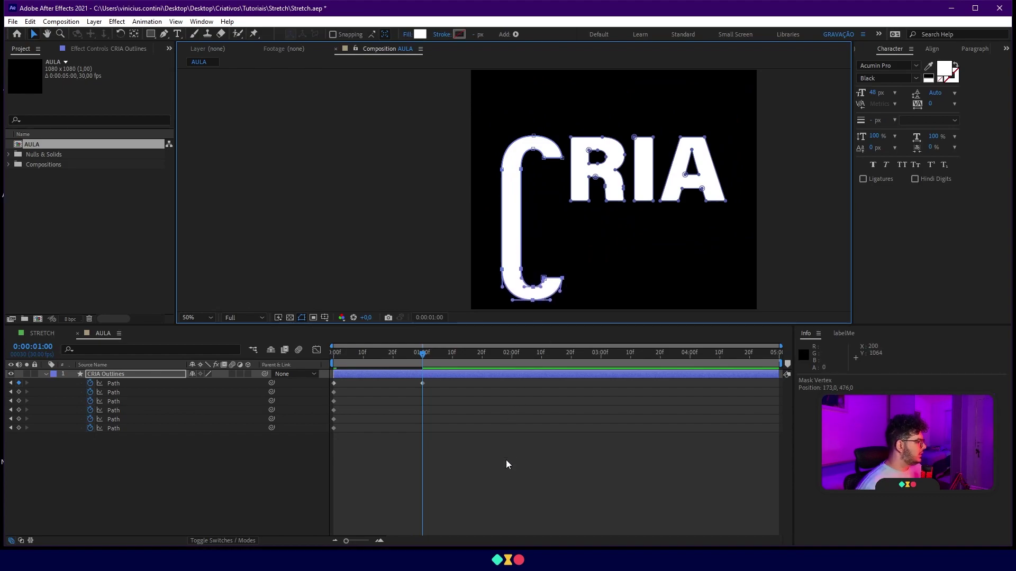
click(478, 464)
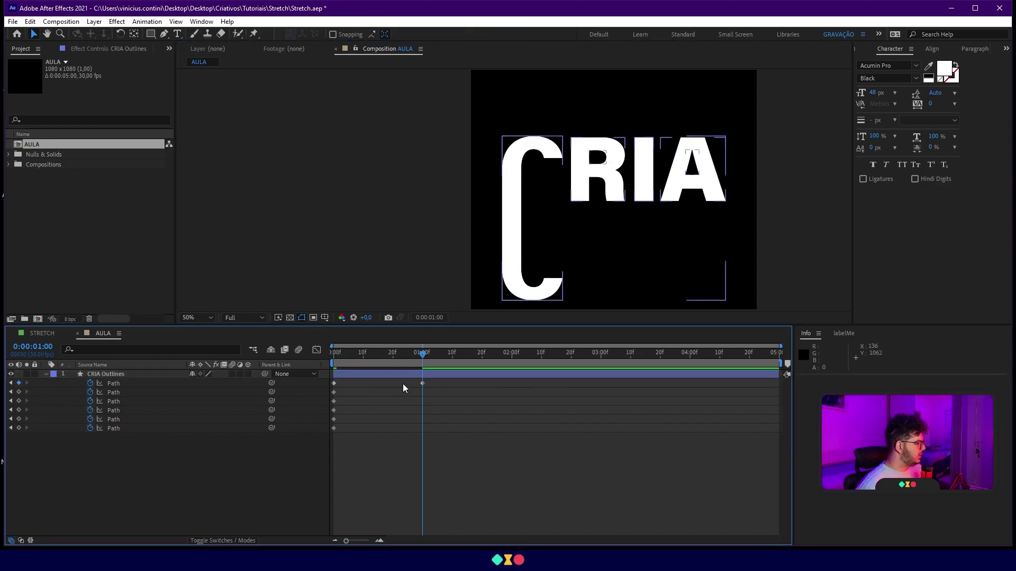
Scrub the timeline up to 0:00:01:00 to preview the C's stretch.
drag(416, 360, 423, 380)
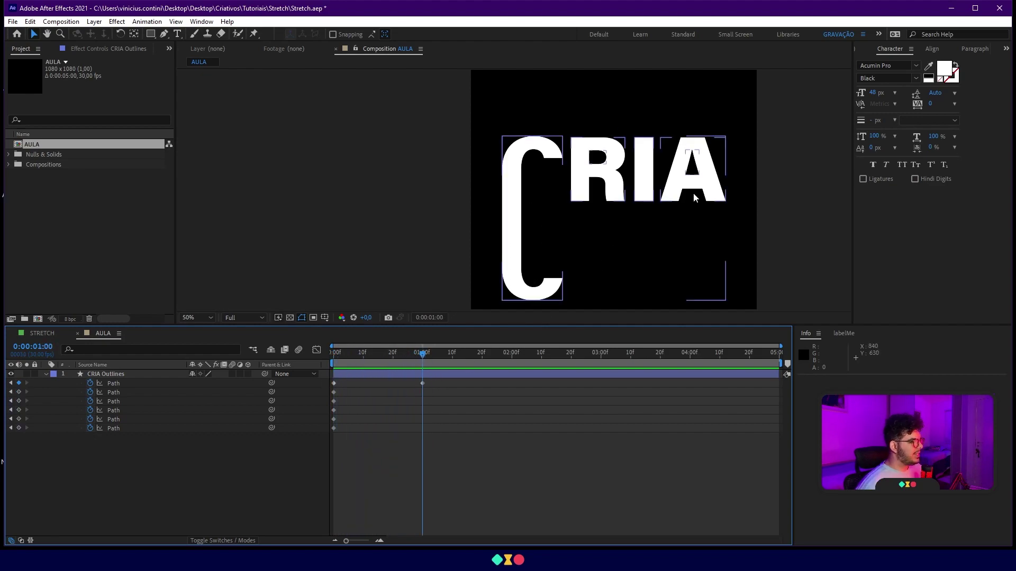
drag(694, 197, 614, 197)
click(446, 485)
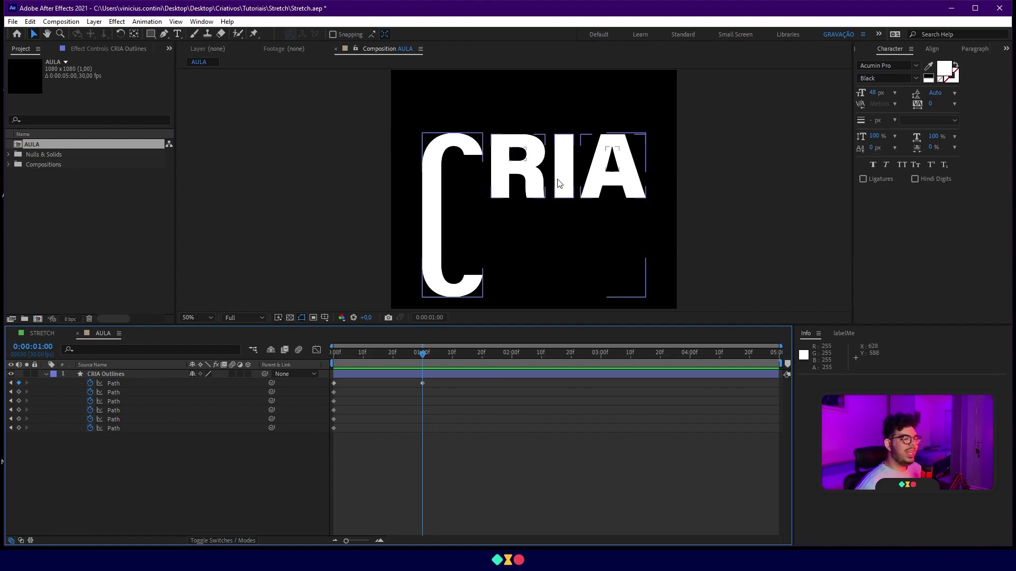
Return the playhead to 0:00:00:00 and select the CRIA Outlines layer for work on the R.
click(400, 374)
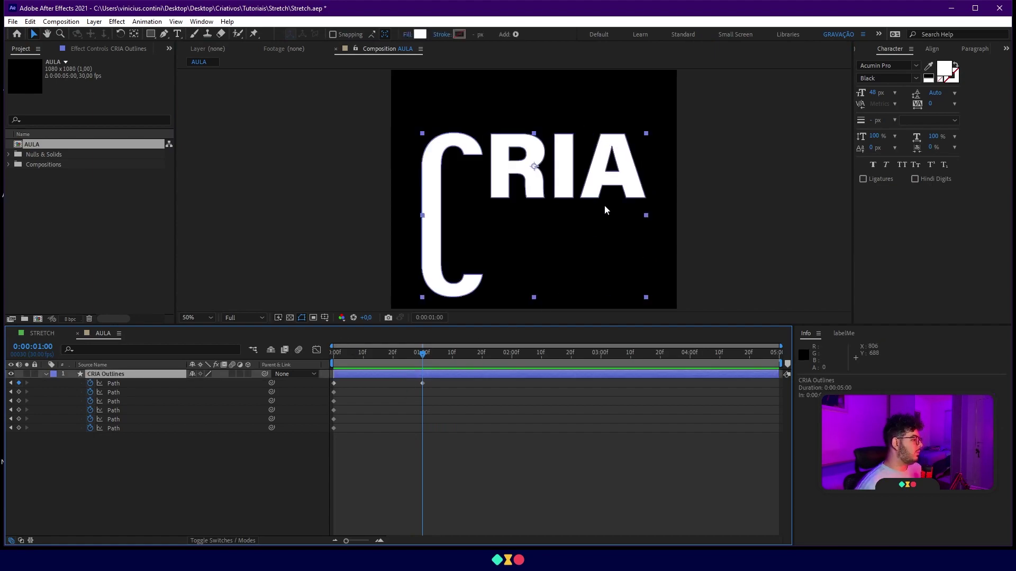
scroll(605, 207, up, 1)
drag(723, 205, 622, 207)
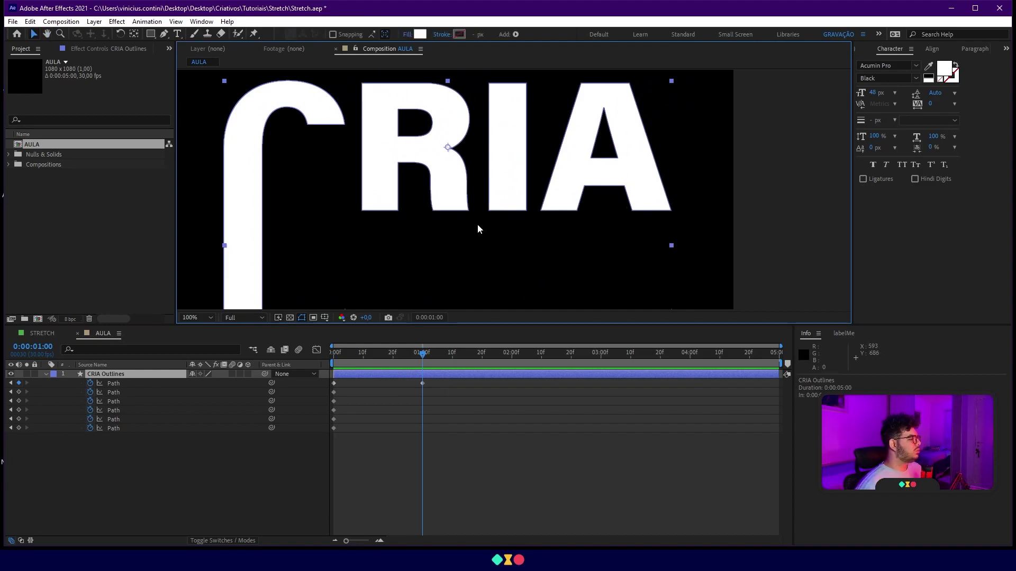
drag(458, 241, 535, 261)
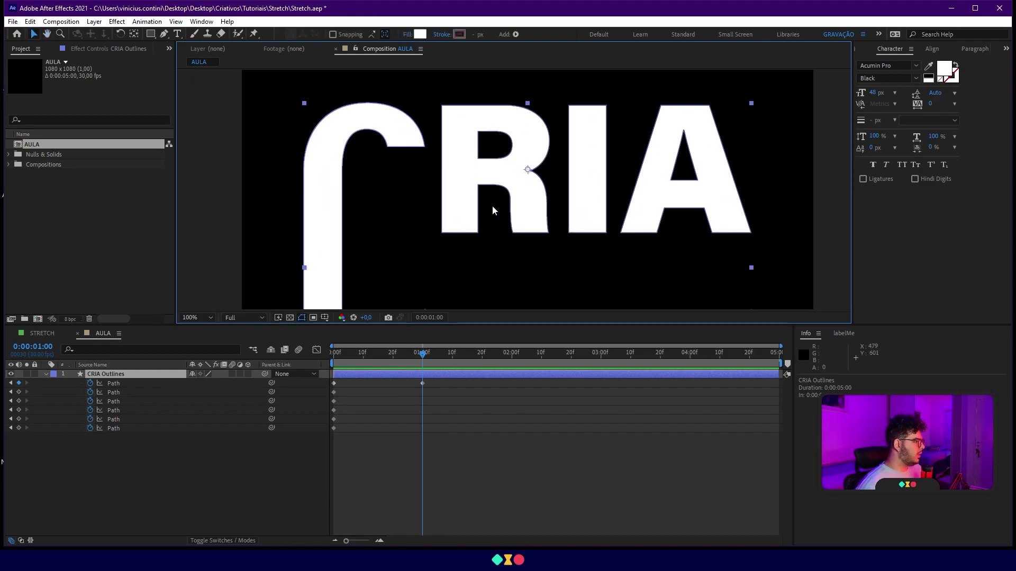
click(357, 485)
key(j)
scroll(527, 151, up, 1)
drag(527, 151, 547, 193)
click(373, 373)
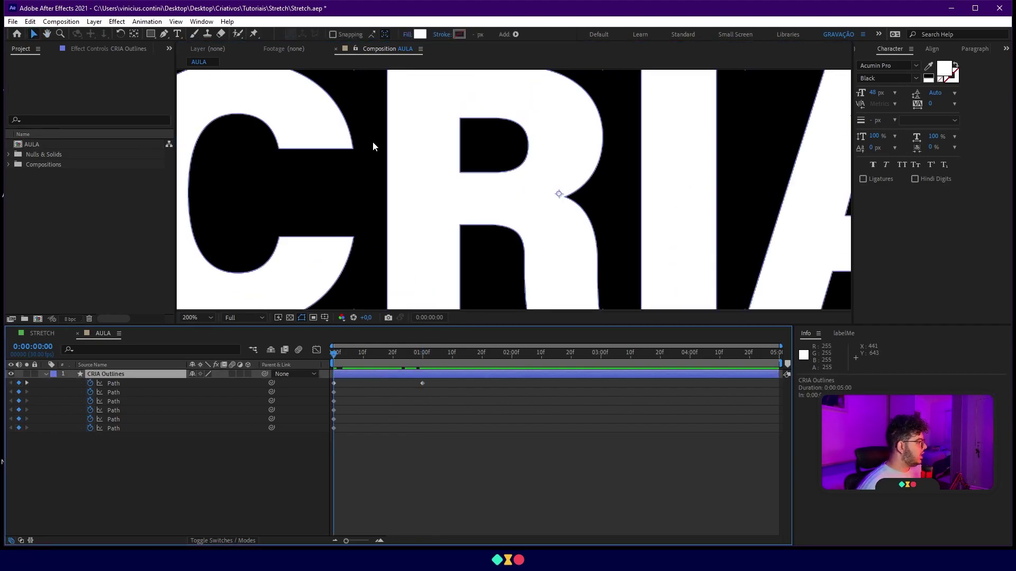
Examine the existing vertices along the R's outline, bowl and leg.
click(165, 34)
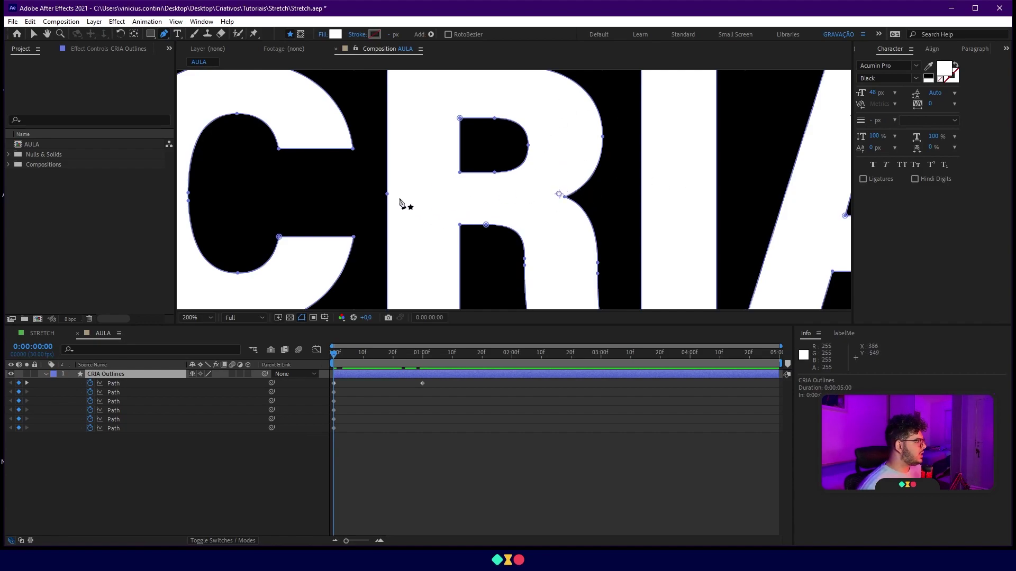
scroll(606, 198, down, 1)
click(448, 431)
click(439, 373)
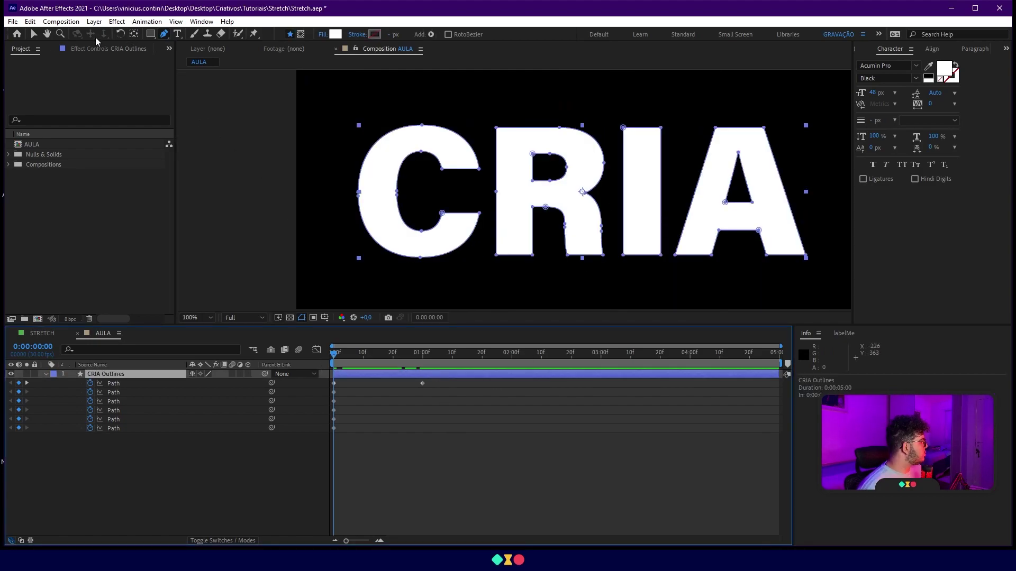
click(35, 37)
scroll(518, 187, up, 1)
drag(671, 190, 613, 174)
click(165, 34)
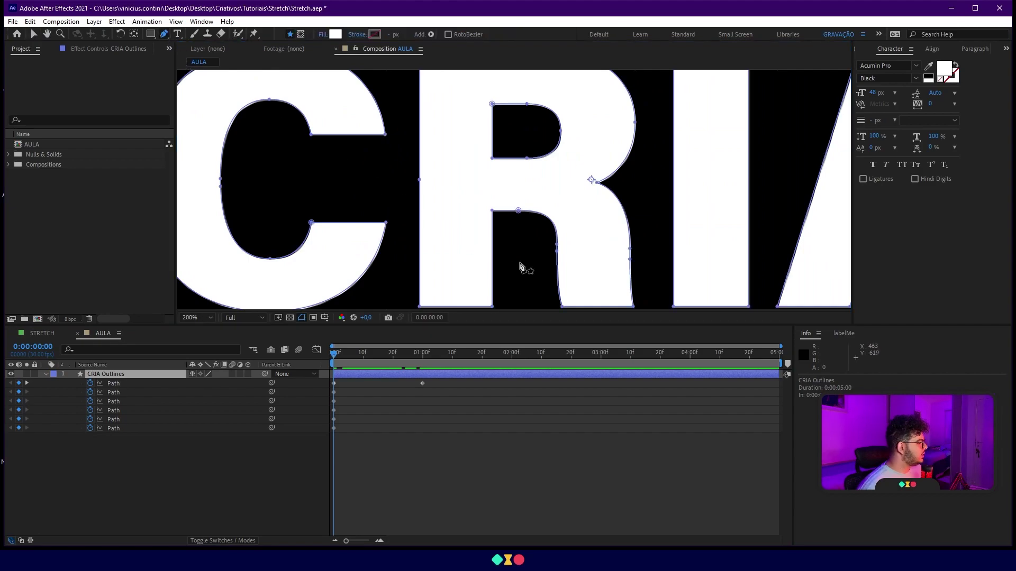
Try to stretch the R downward by moving the bowl's outermost vertex together with the mid-height and lower outline vertices.
click(635, 123)
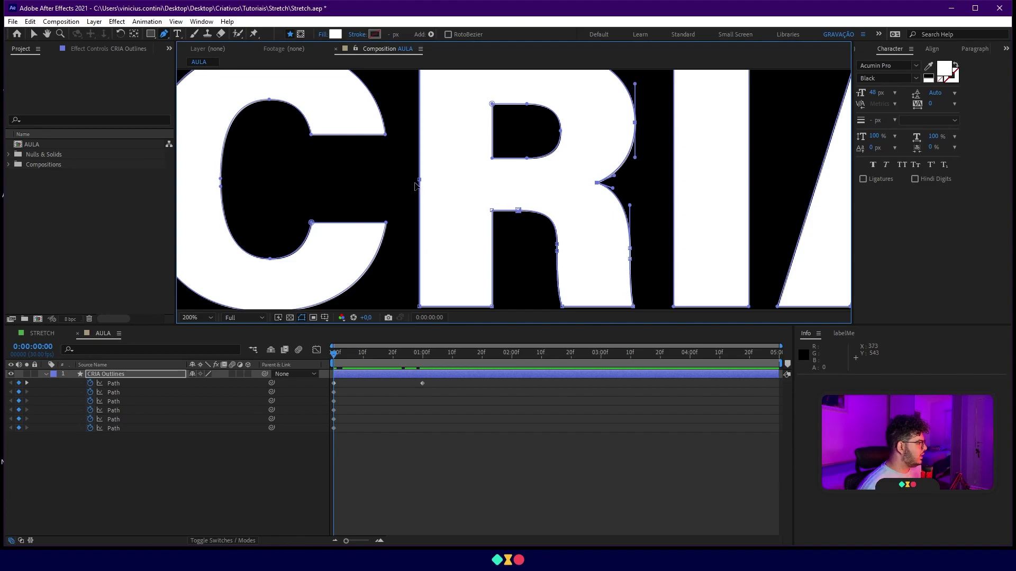
key(v)
key(comma)
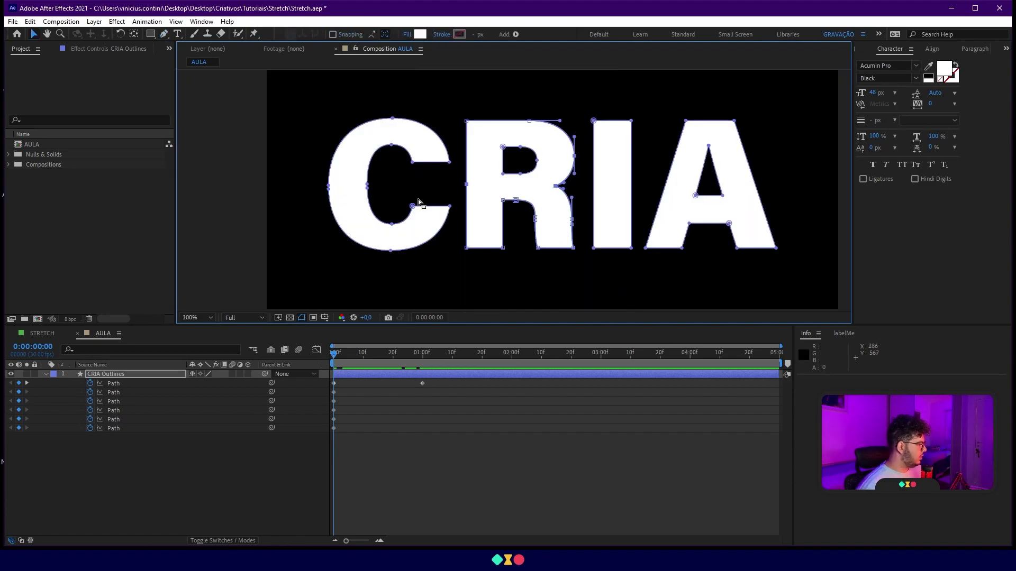
drag(467, 202, 575, 257)
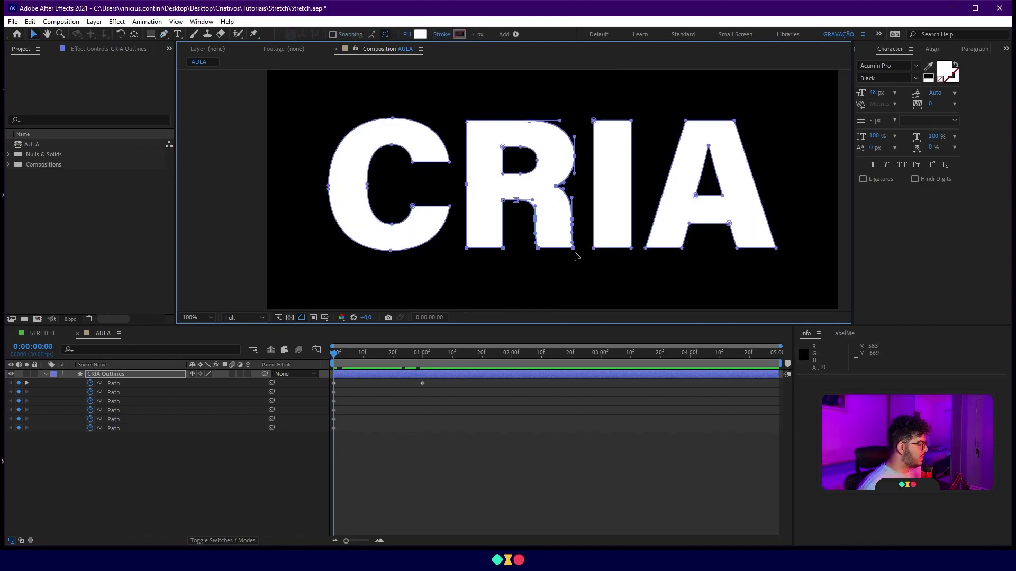
drag(525, 215, 496, 196)
mouse_move(576, 251)
mouse_down()
mouse_move(575, 291)
mouse_move(574, 271)
mouse_up()
drag(570, 284, 573, 275)
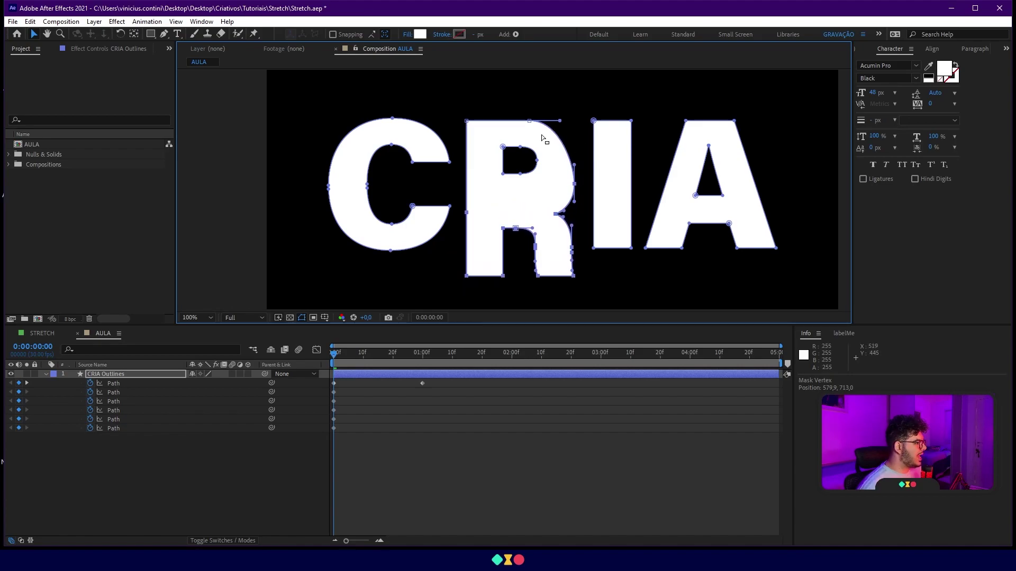
Undo the downward stretch of the R and deselect the layer.
key(period)
key(ctrl+z)
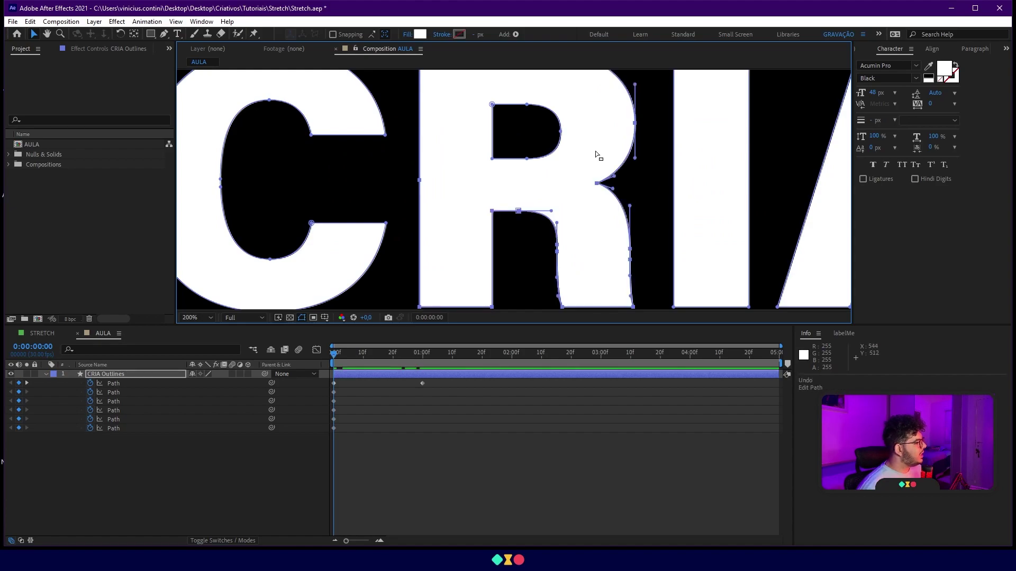
click(531, 406)
At 0:00:00:00, add a vertex just below the outermost vertex on the outer curve of the R's bowl.
click(500, 371)
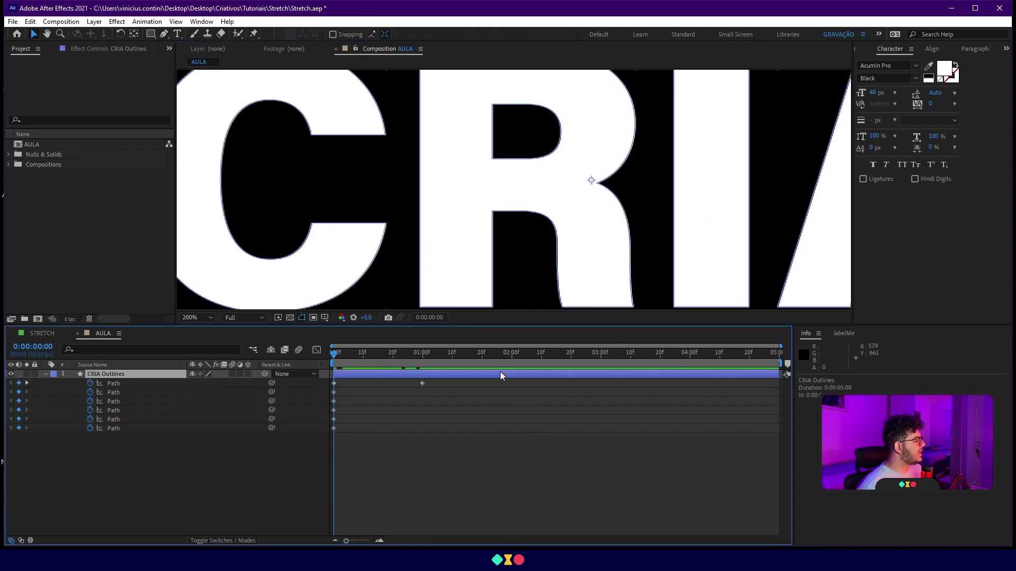
click(164, 34)
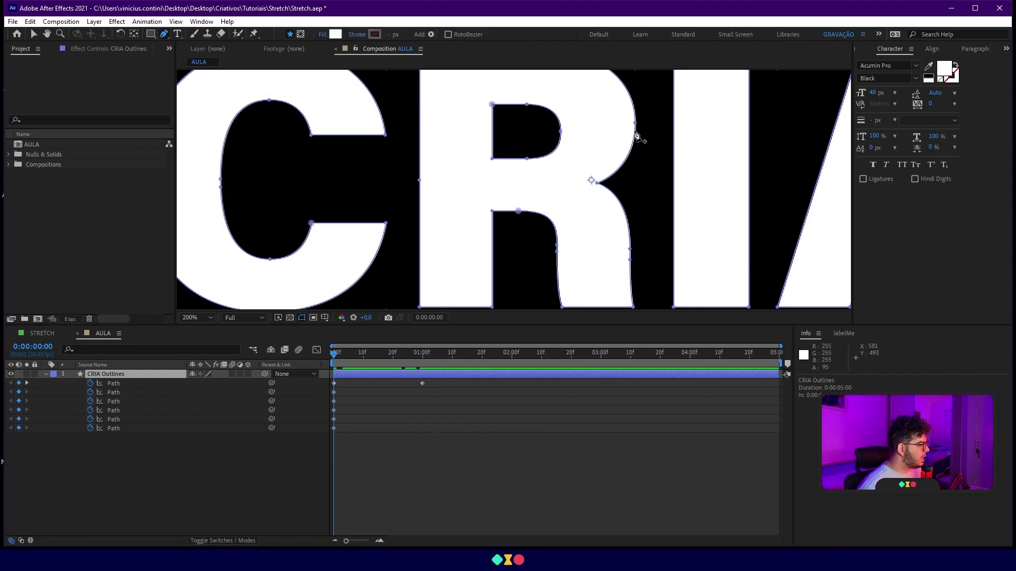
scroll(631, 132, up, 1)
drag(736, 100, 632, 193)
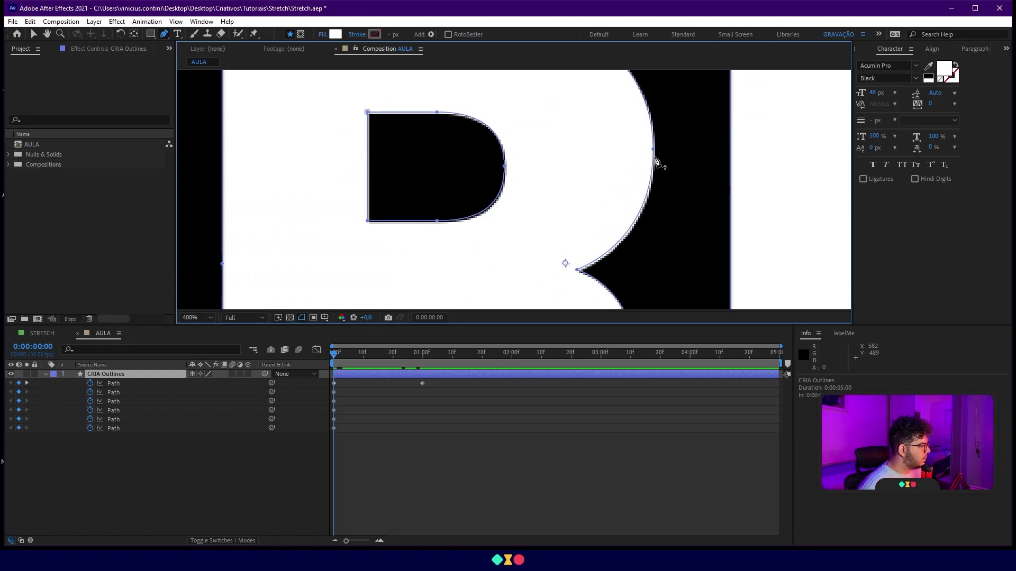
click(655, 159)
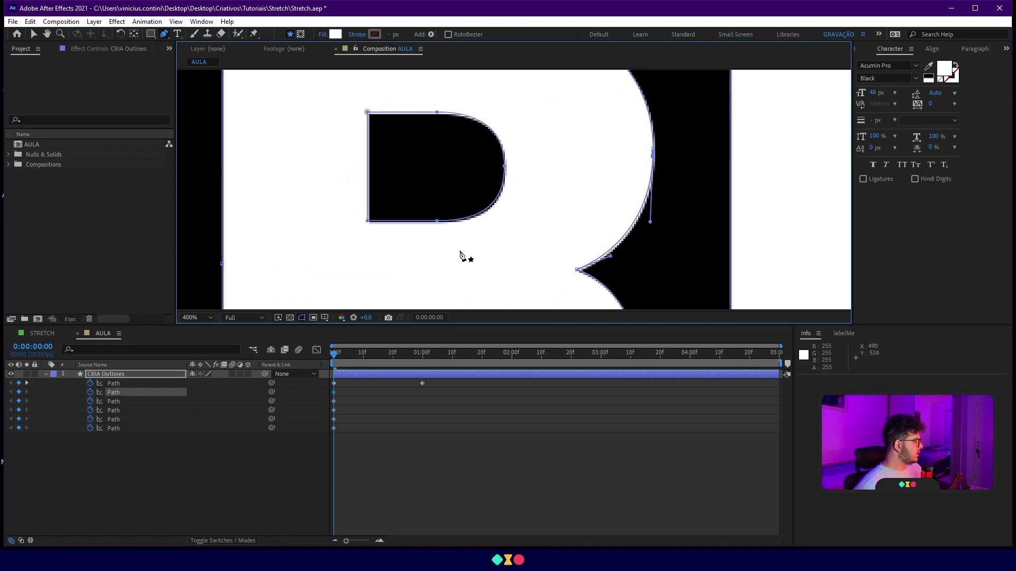
Select the R's mid-height and lower outline vertices together with the new vertex on the bowl's outer curve.
key(v)
scroll(488, 234, down, 1)
drag(547, 258, 550, 204)
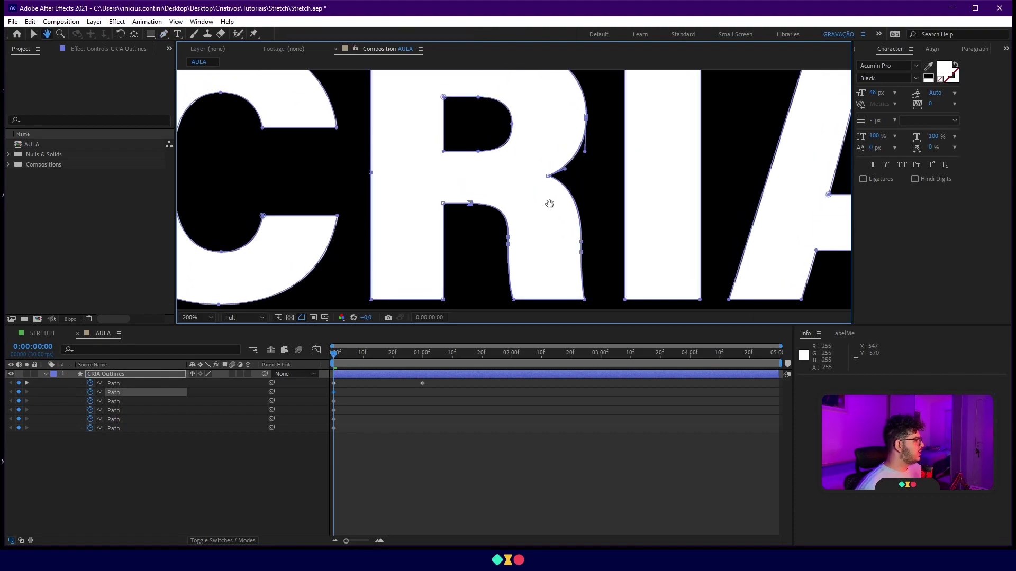
drag(359, 169, 598, 278)
drag(608, 150, 598, 227)
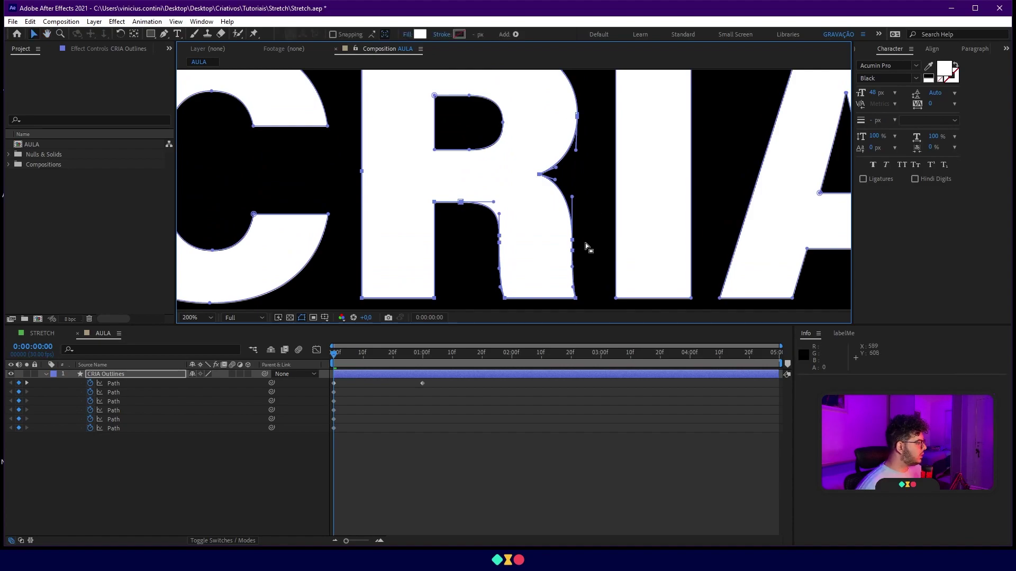
scroll(586, 244, down, 2)
drag(553, 230, 553, 284)
key(comma)
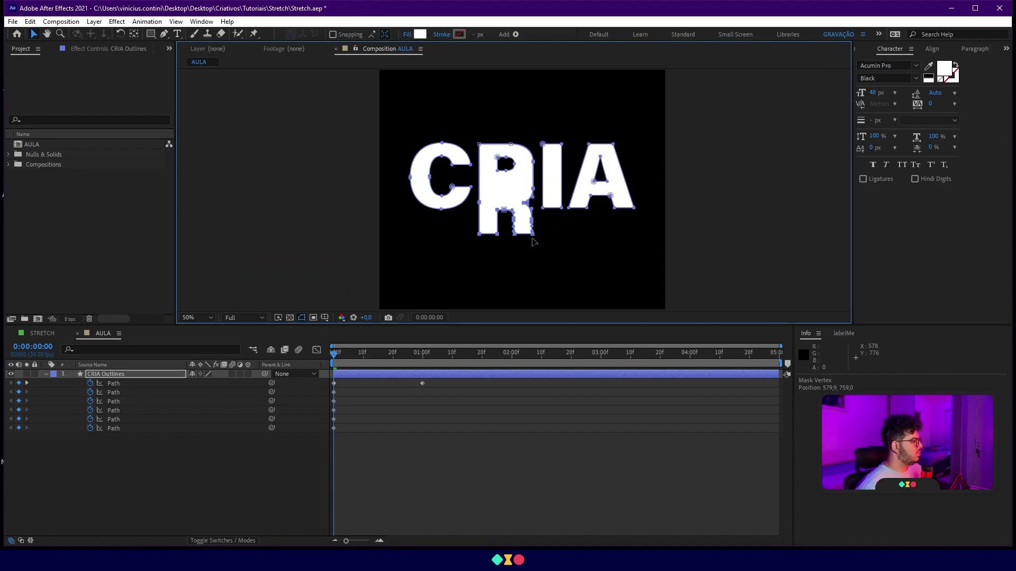
drag(534, 242, 532, 267)
key(ctrl+z)
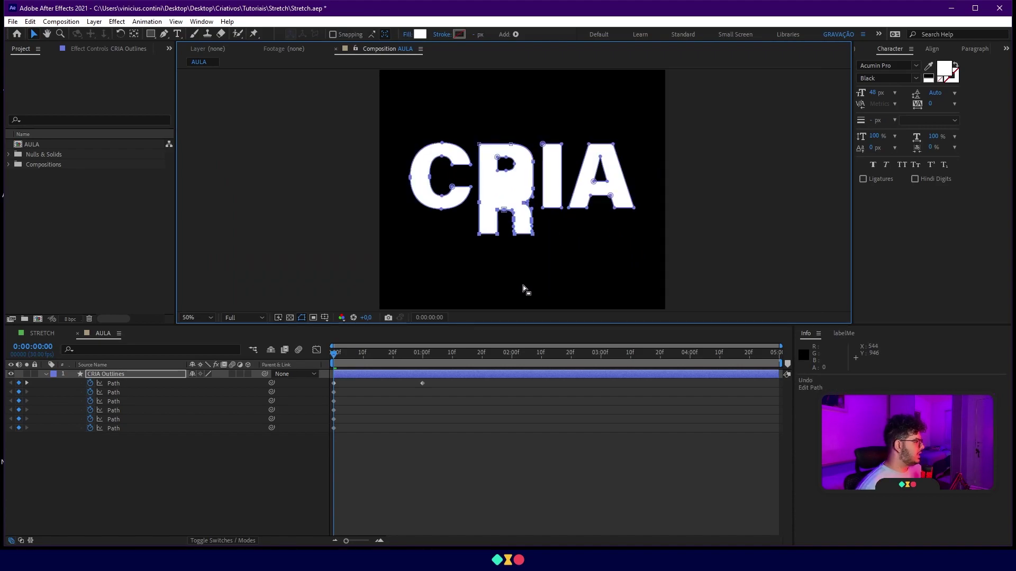
key(ctrl+z)
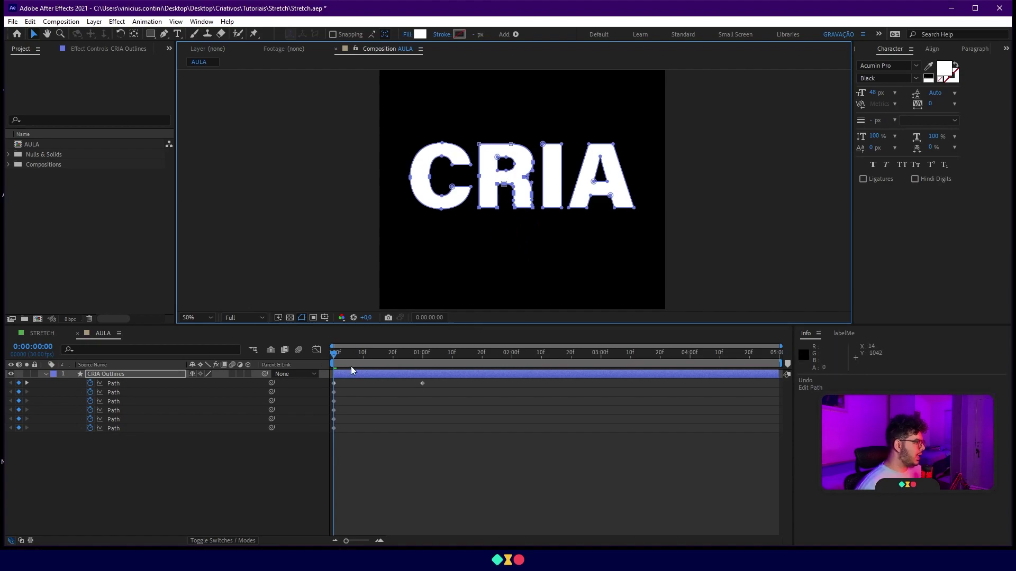
At 0:00:01:00, stretch the R downward by moving its selected lower vertices close to the C's base, and deselect the layer.
drag(357, 356, 422, 378)
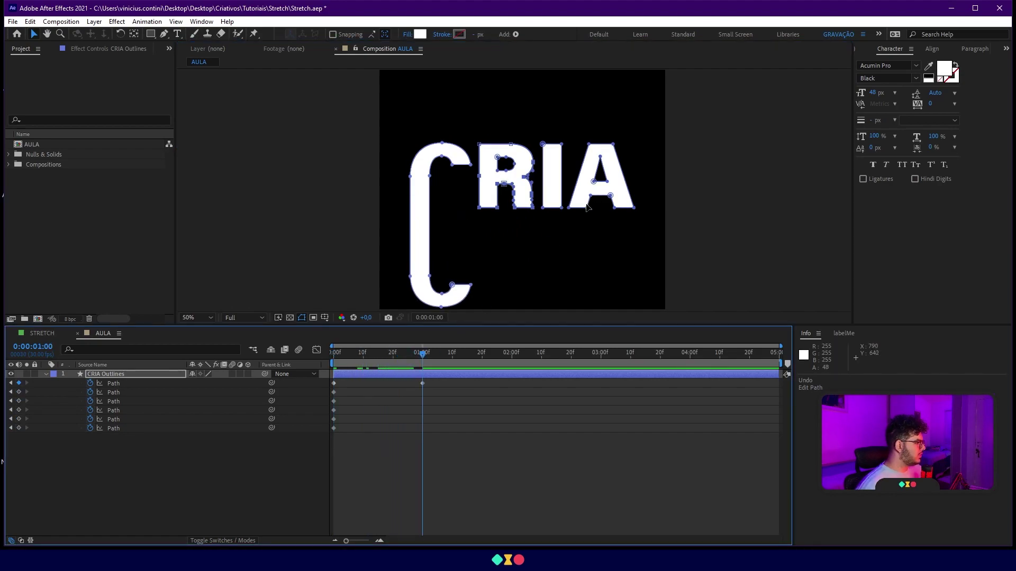
drag(533, 213, 527, 300)
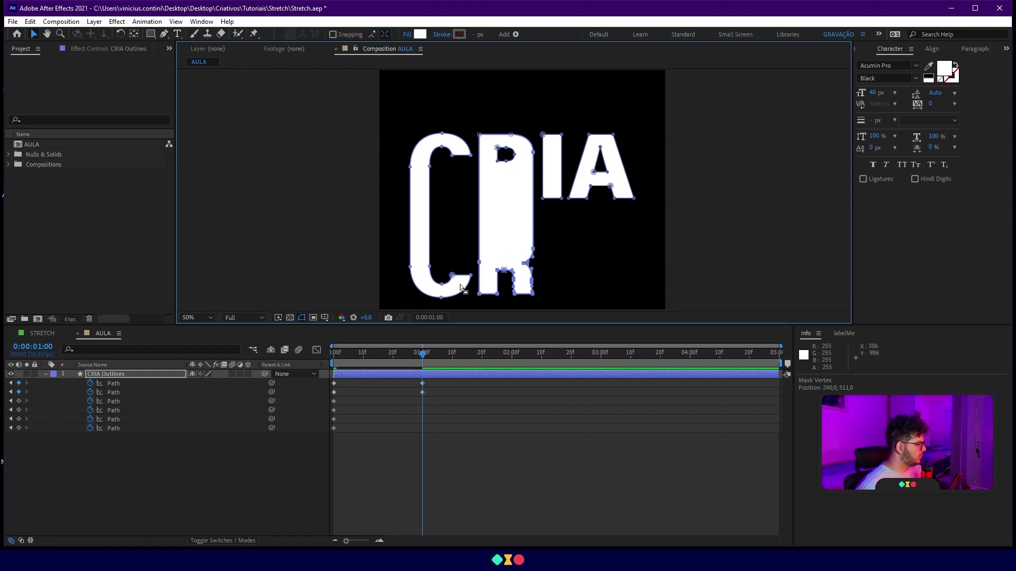
click(464, 462)
At 0:00:00:00, add vertices to the R's counter just below its outermost curve vertex and on its straight side at about the same height.
click(405, 376)
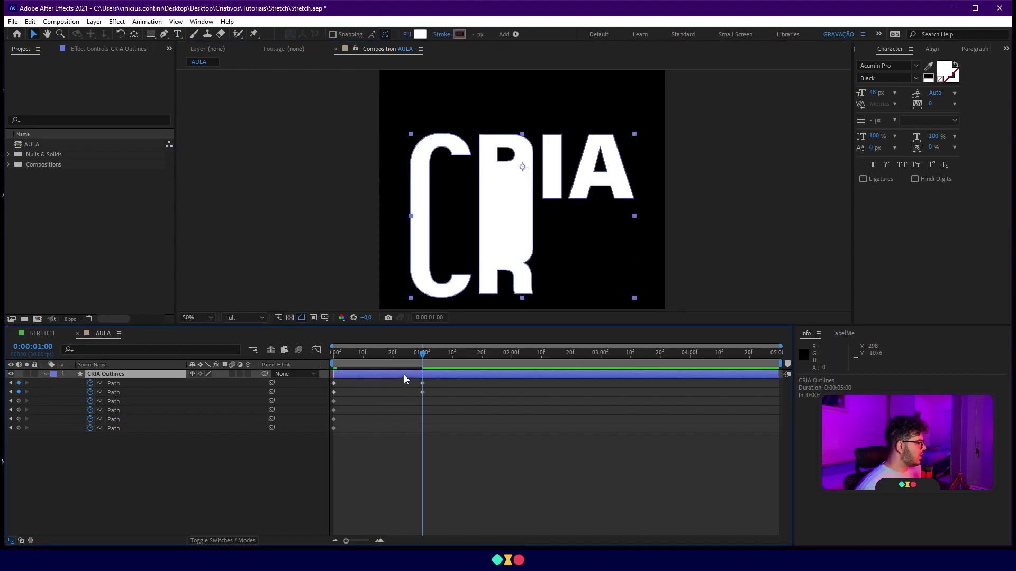
drag(422, 353, 330, 369)
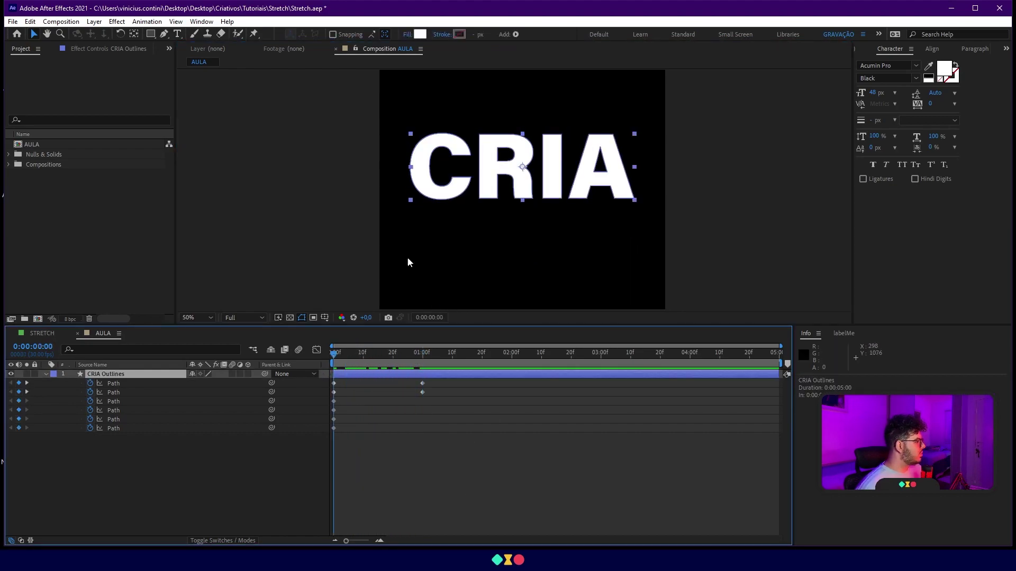
key(period)
key(period)
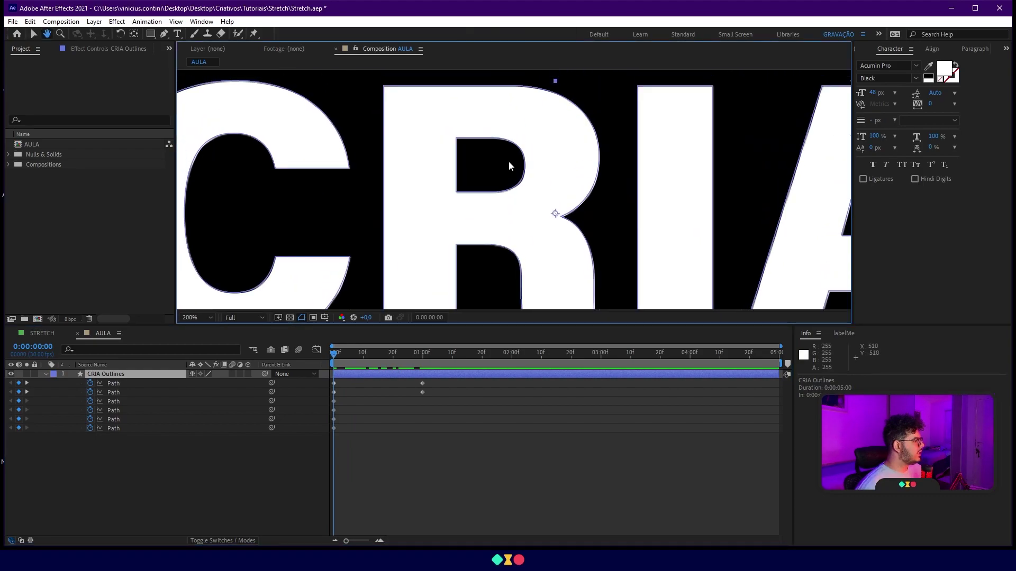
scroll(472, 150, up, 2)
click(421, 381)
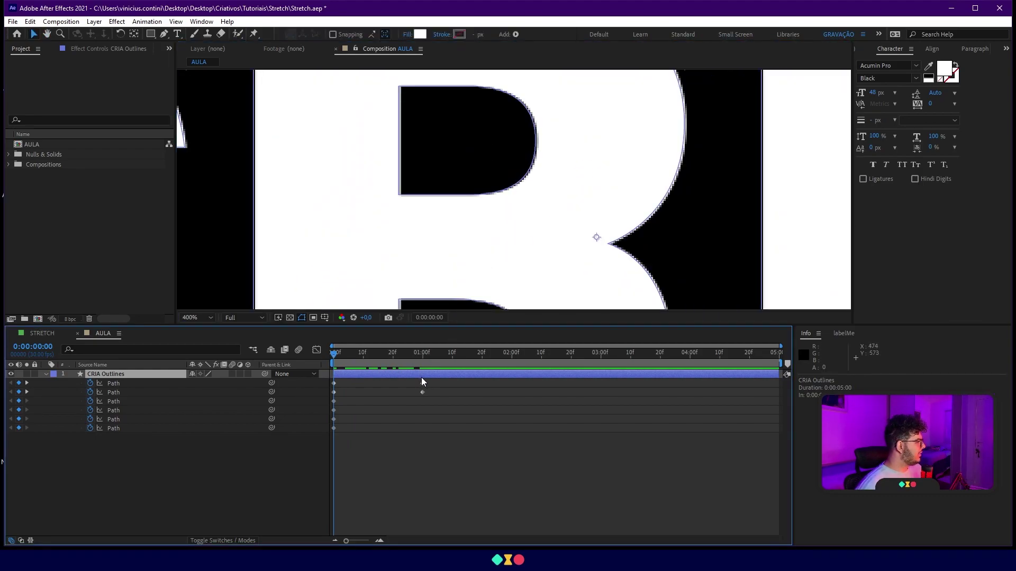
click(164, 33)
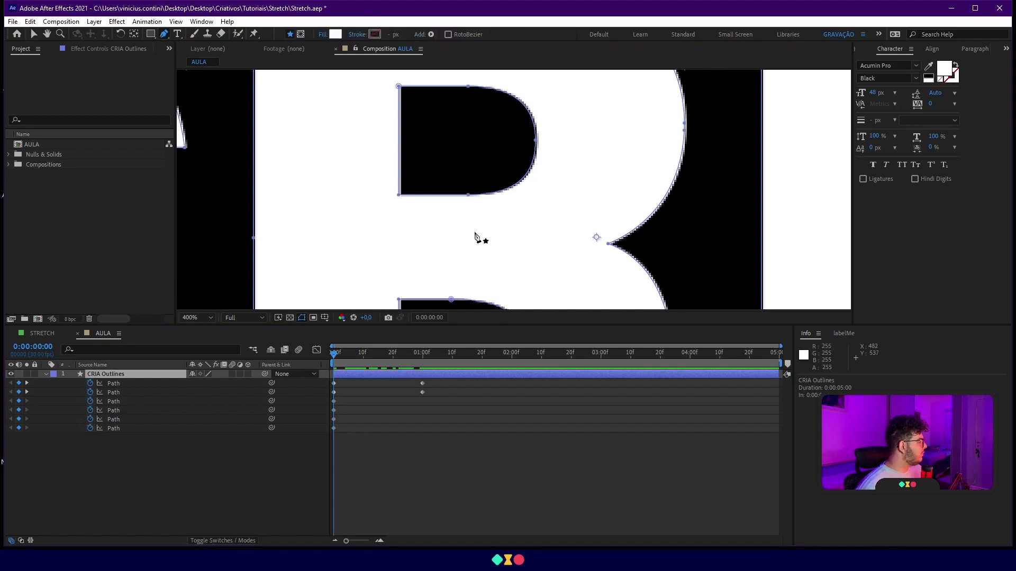
click(537, 153)
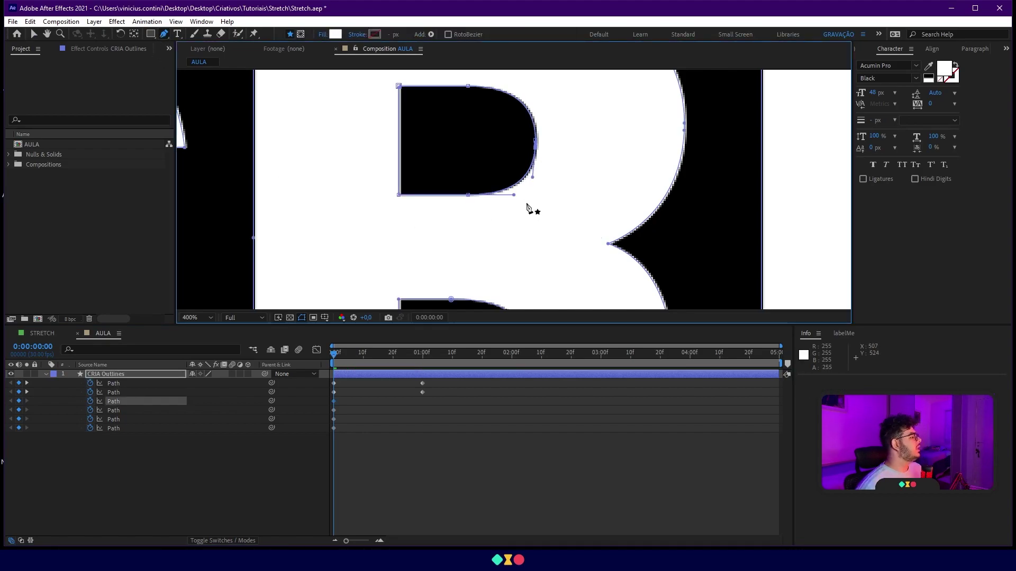
click(399, 143)
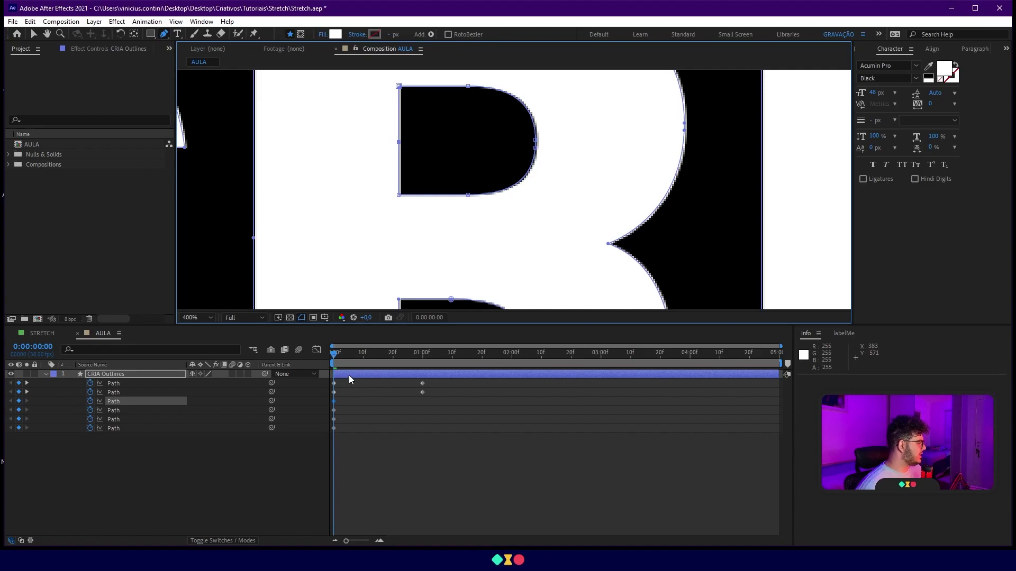
At 0:00:01:00, stretch the R's counter downward to just above the leg junction by moving its lower vertices, and deselect the layer.
drag(347, 359, 422, 371)
click(33, 34)
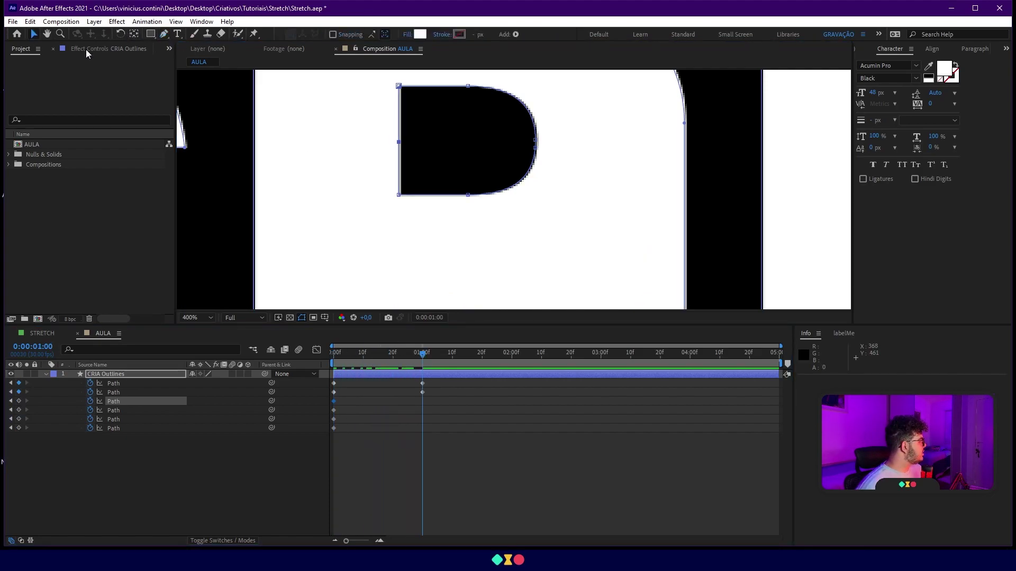
click(534, 155)
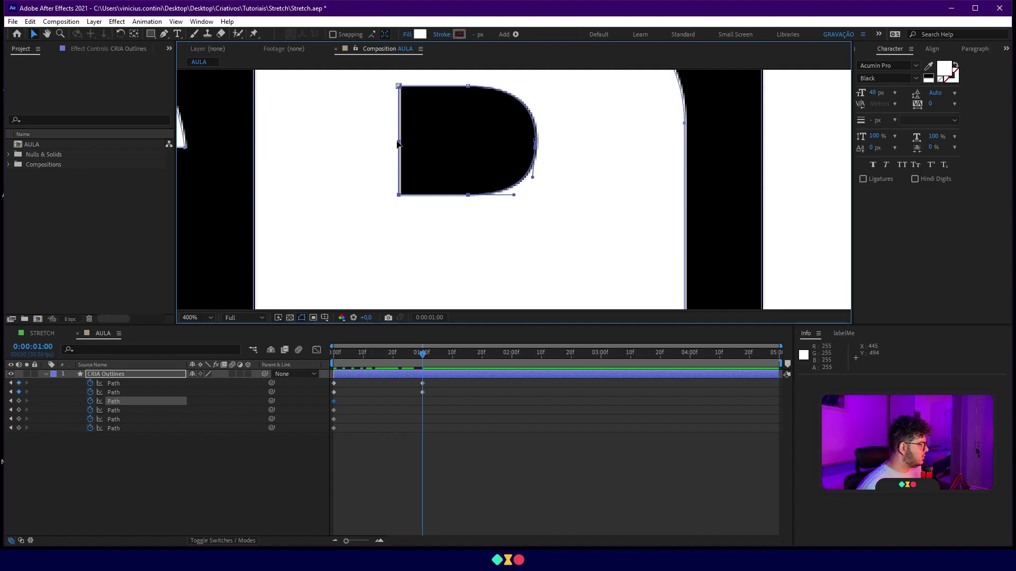
drag(398, 198, 400, 232)
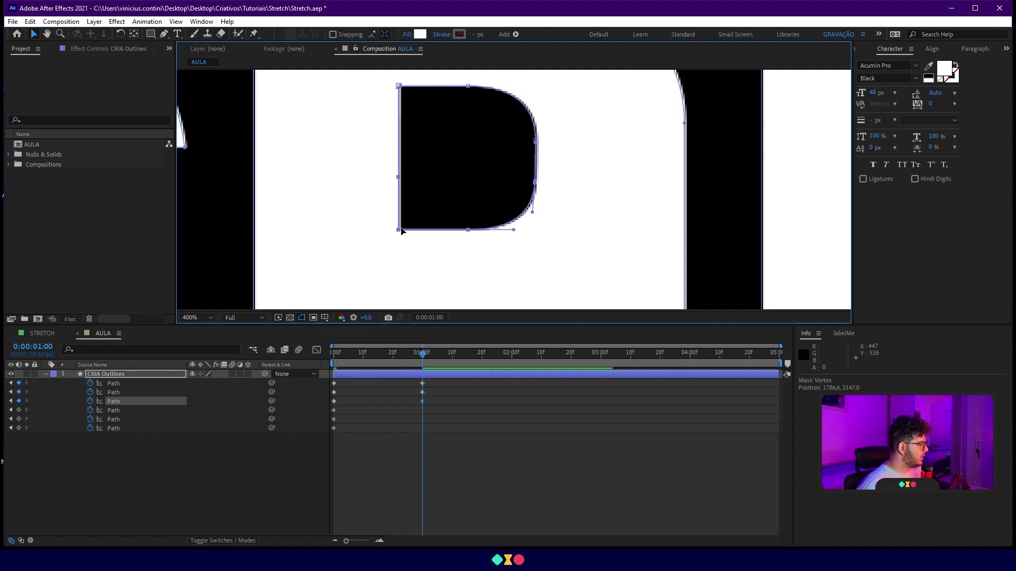
scroll(435, 162, down, 4)
scroll(474, 230, down, 3)
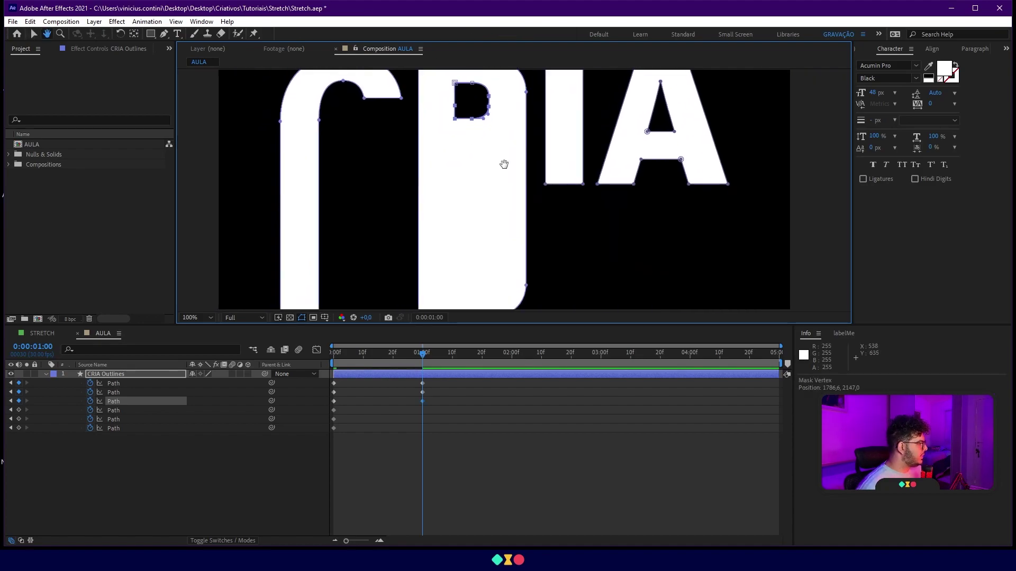
drag(477, 100, 479, 275)
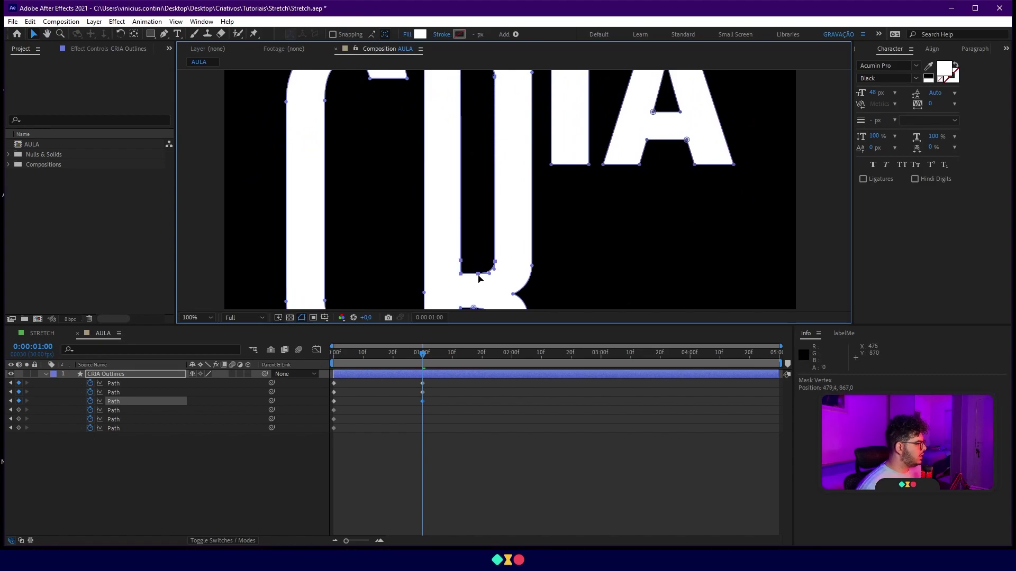
click(450, 468)
scroll(463, 190, down, 2)
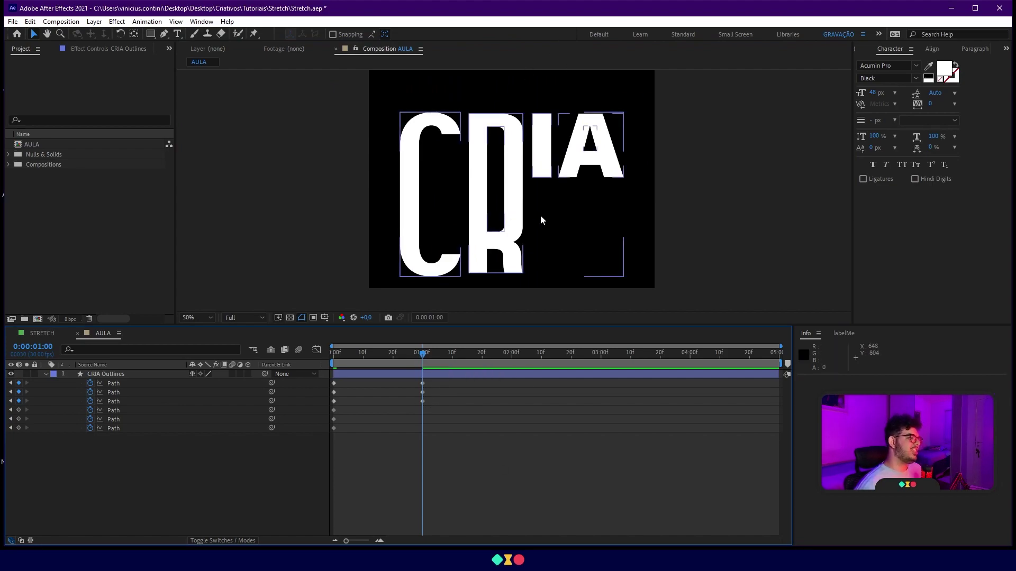
At 0:00:01:00, stretch the I downward by moving its two lower corner vertices to about the level of the R's base.
drag(419, 357, 323, 364)
scroll(625, 172, up, 2)
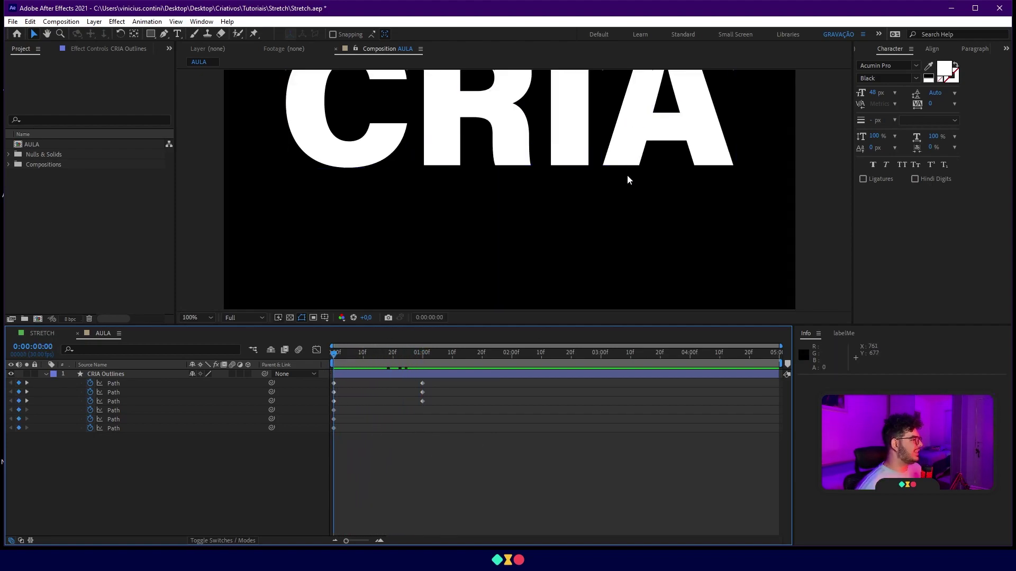
drag(401, 364, 417, 366)
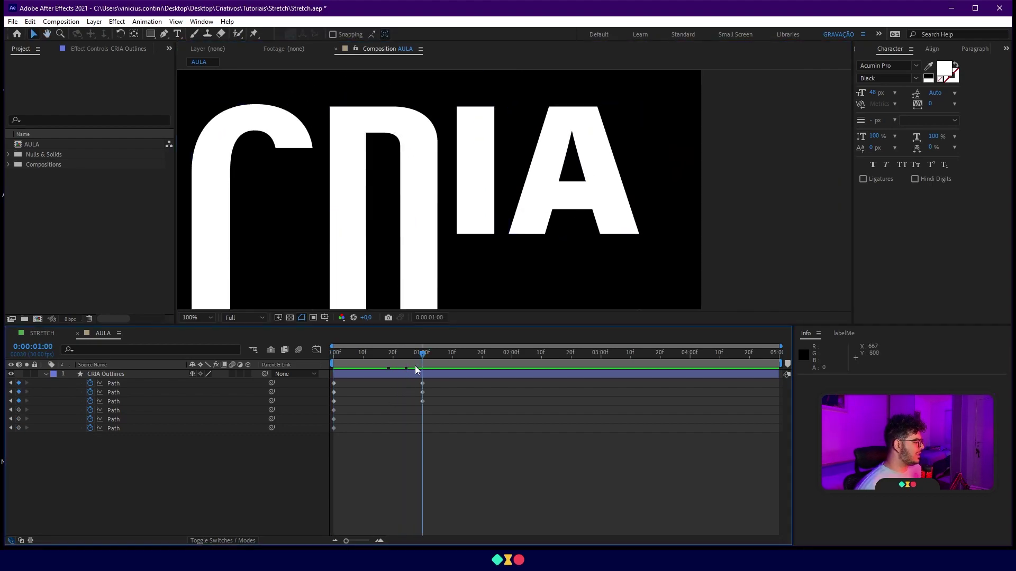
click(164, 34)
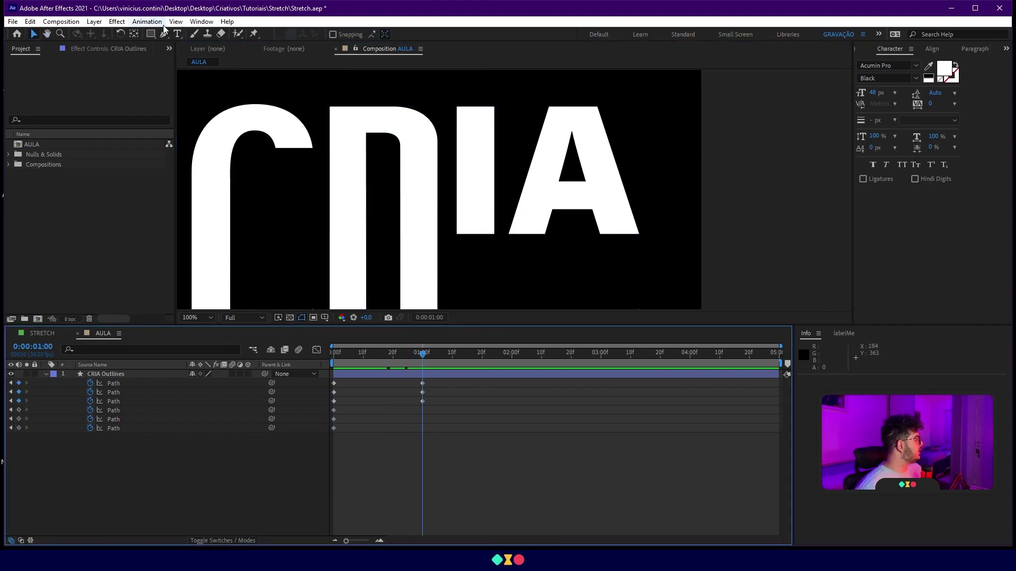
click(388, 373)
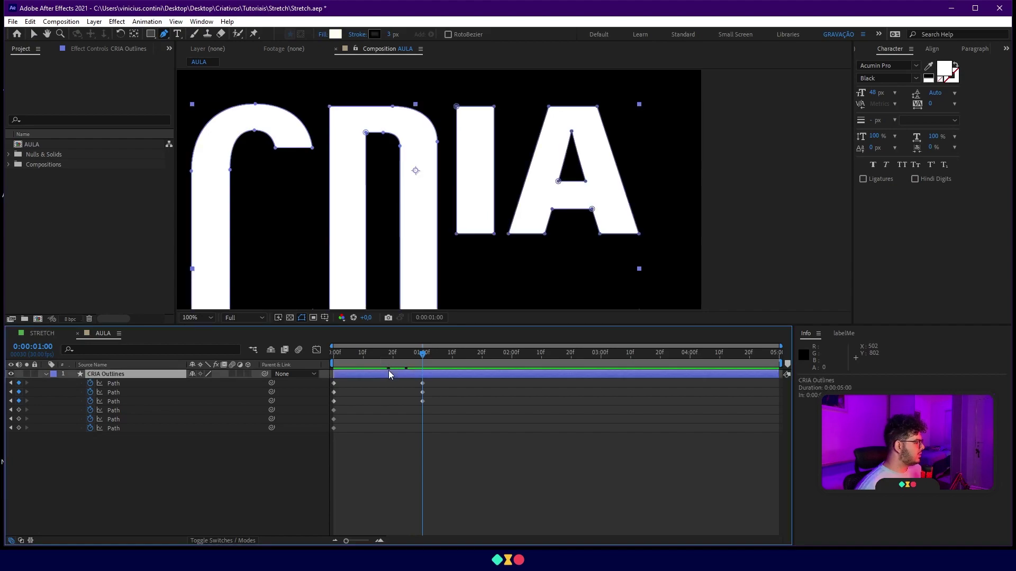
click(457, 235)
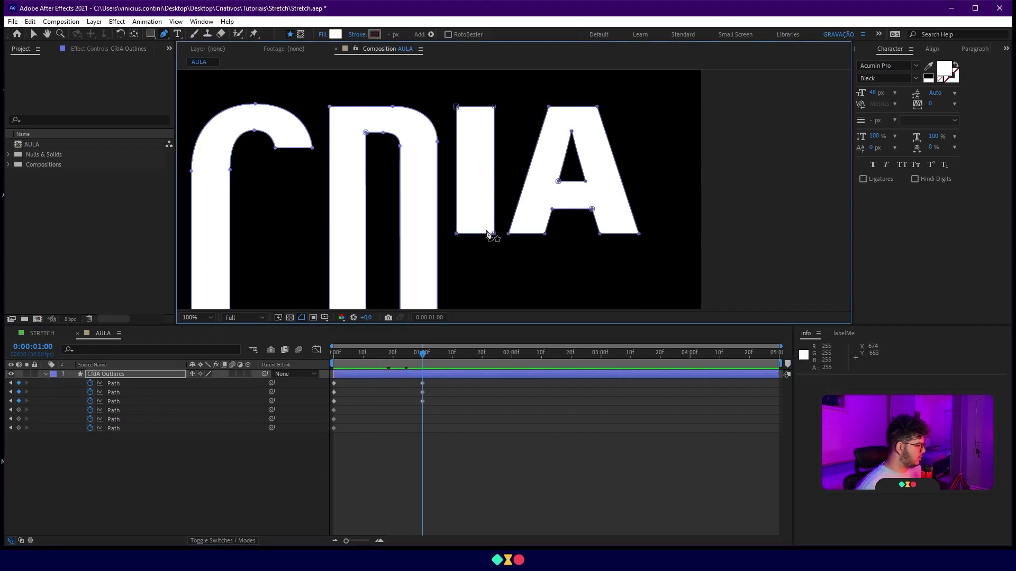
drag(492, 236, 504, 281)
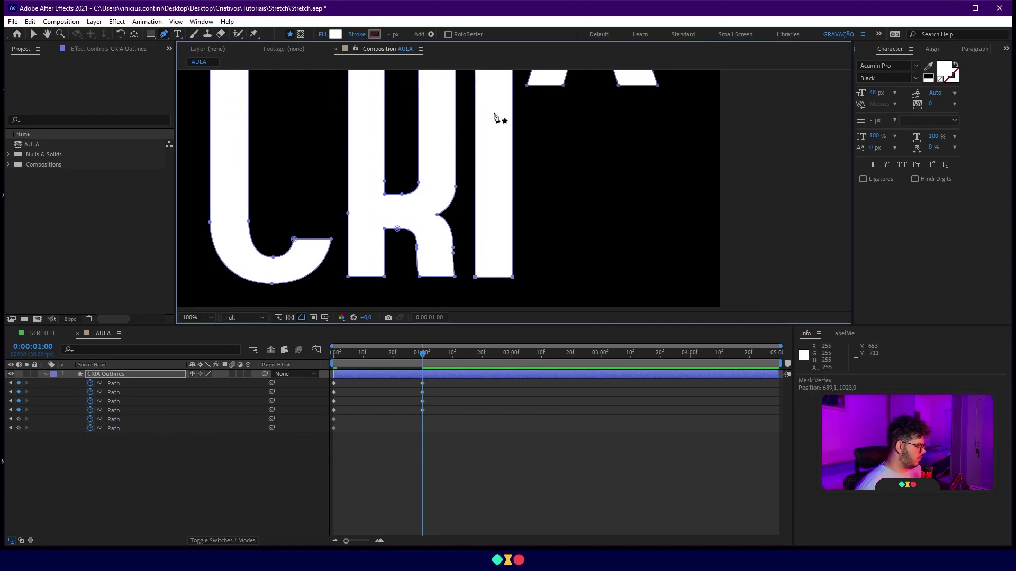
Show the rulers and place a horizontal guide at position 1034 along the C's lower edge.
key(ctrl+r)
drag(483, 74, 457, 287)
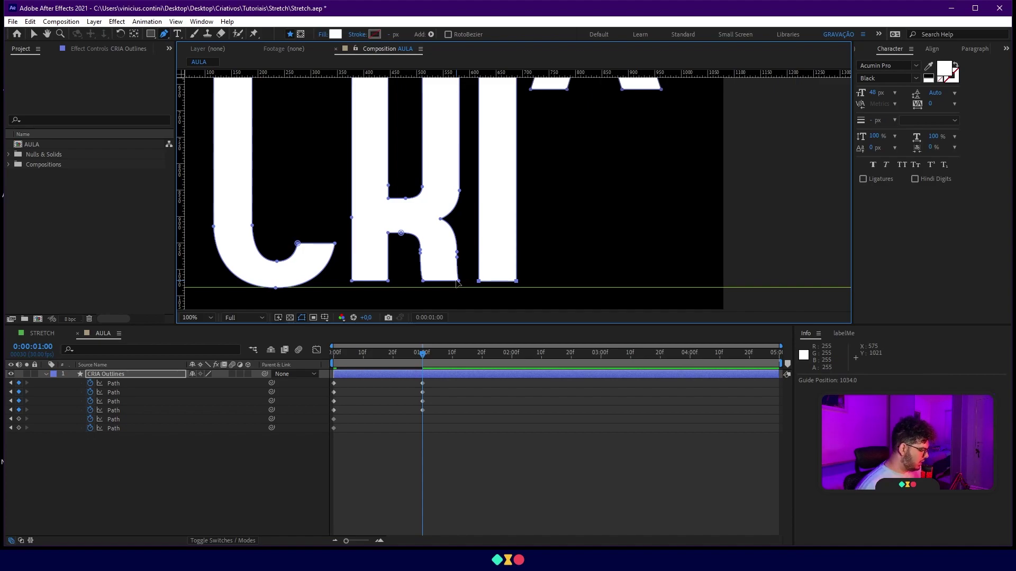
Select the R's lower outline vertices and the bowl's lower outer vertex, and move them down until the R's base meets the guide.
key(v)
drag(459, 282, 400, 238)
key(ctrl+z)
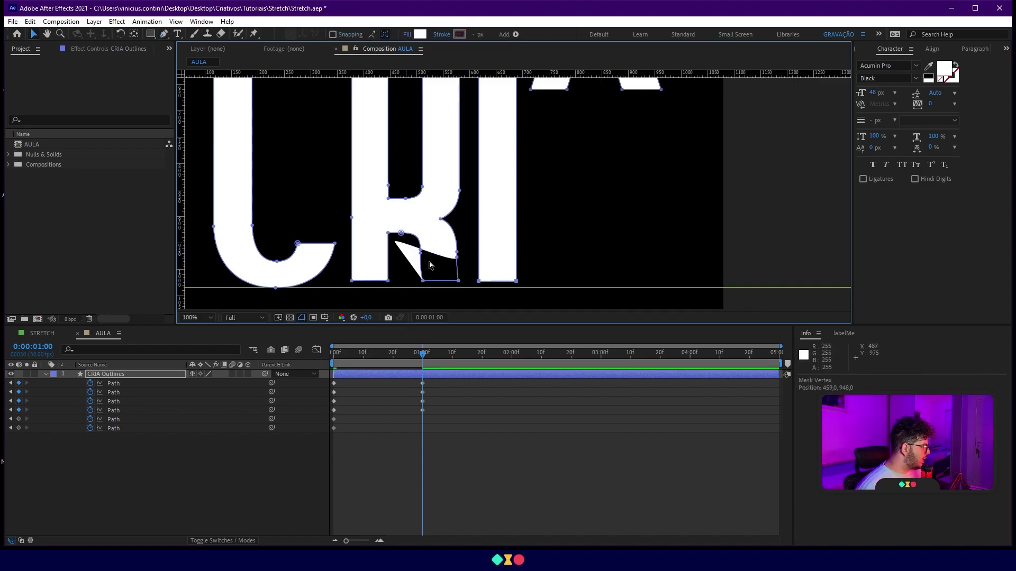
drag(465, 285, 344, 211)
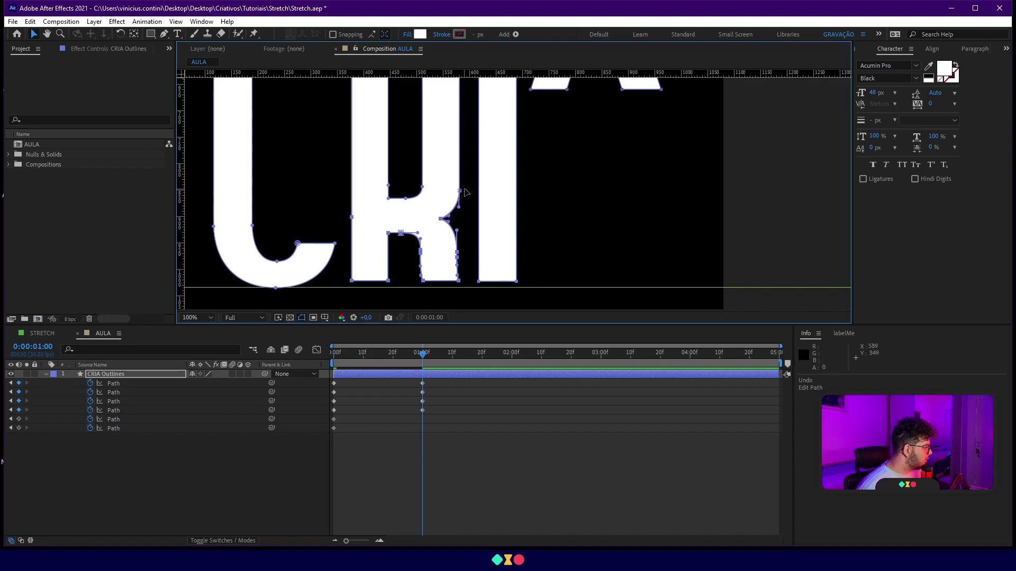
drag(460, 197, 459, 201)
click(551, 274)
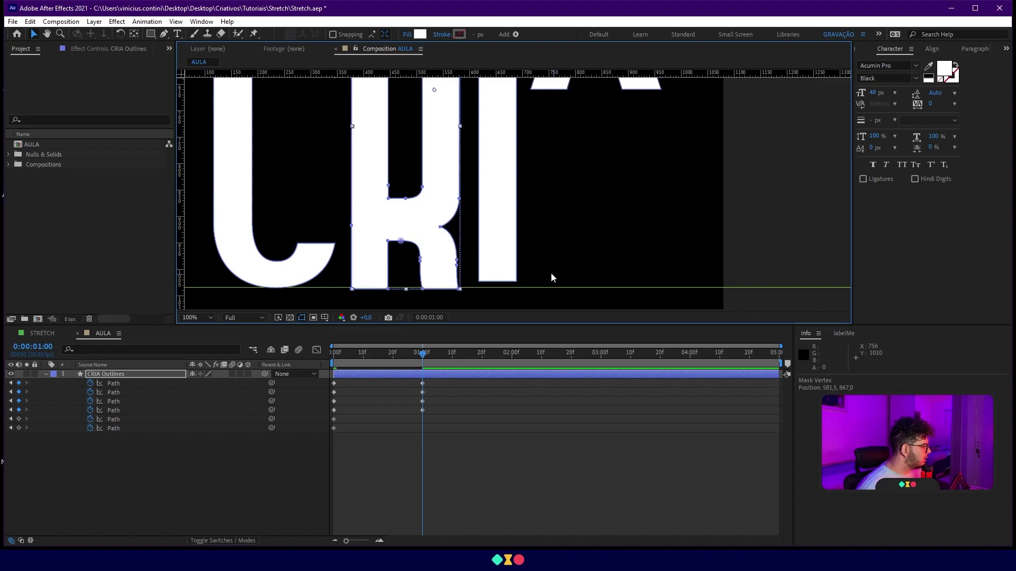
Select the I's two lower corner vertices, move them down onto the guide, and deselect the layer.
drag(552, 274, 488, 285)
key(ctrl+z)
click(176, 36)
key(g)
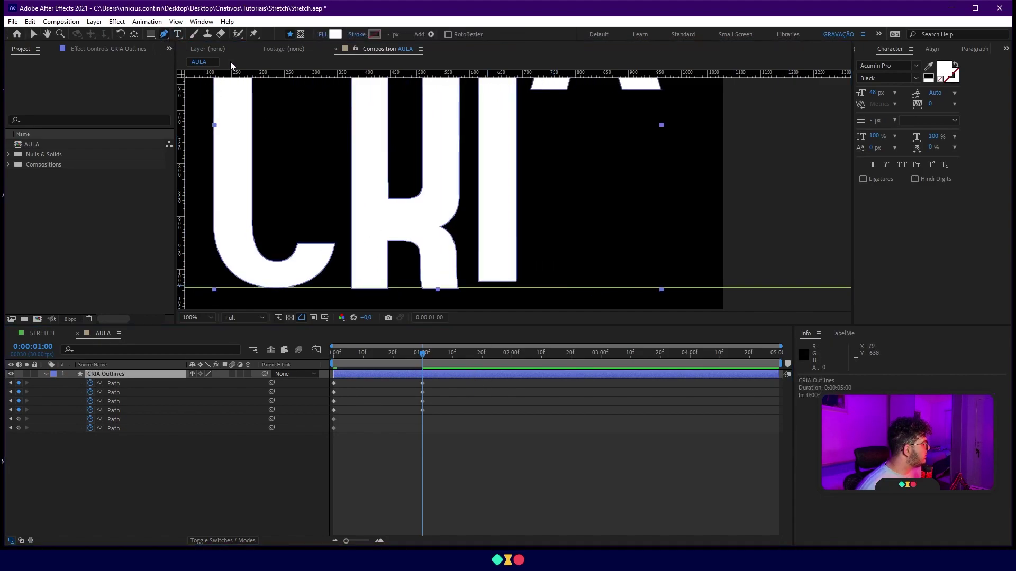
click(516, 282)
shift+click(479, 281)
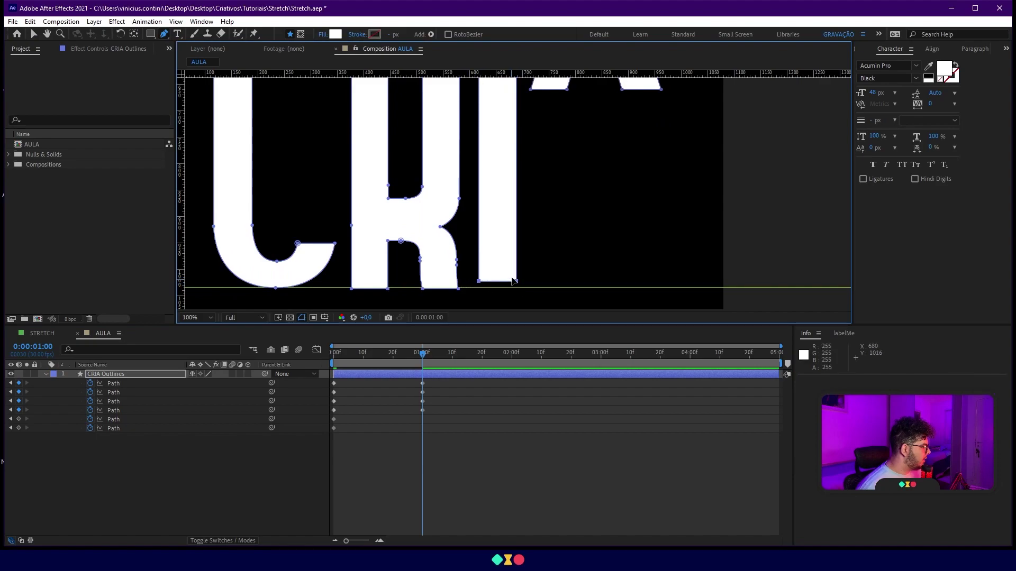
drag(516, 281, 516, 288)
click(470, 489)
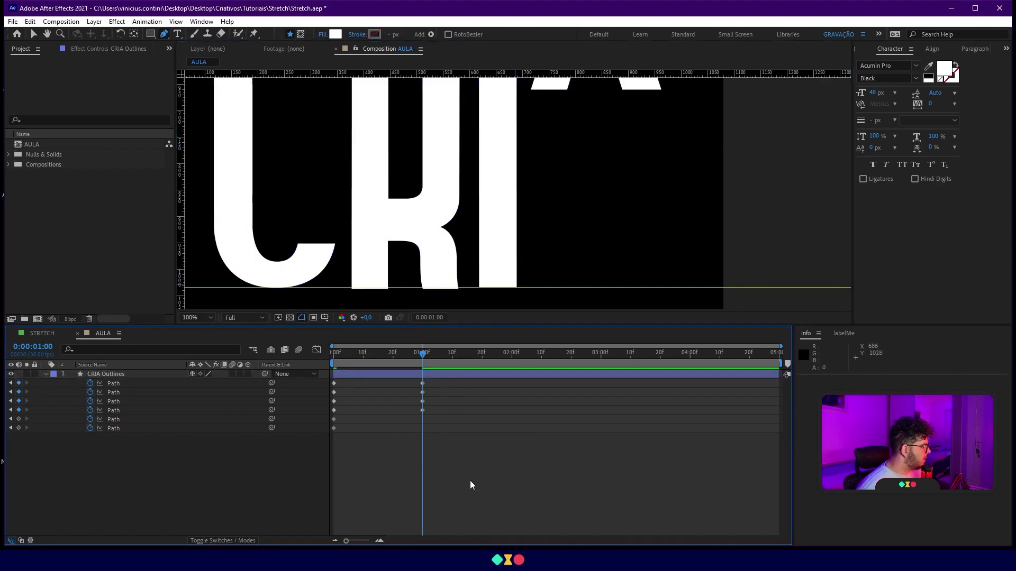
At 0:00:01:00, select the A's lower outline vertices, move them down onto the horizontal guide, and deselect the layer.
scroll(516, 209, down, 1)
drag(631, 182, 617, 231)
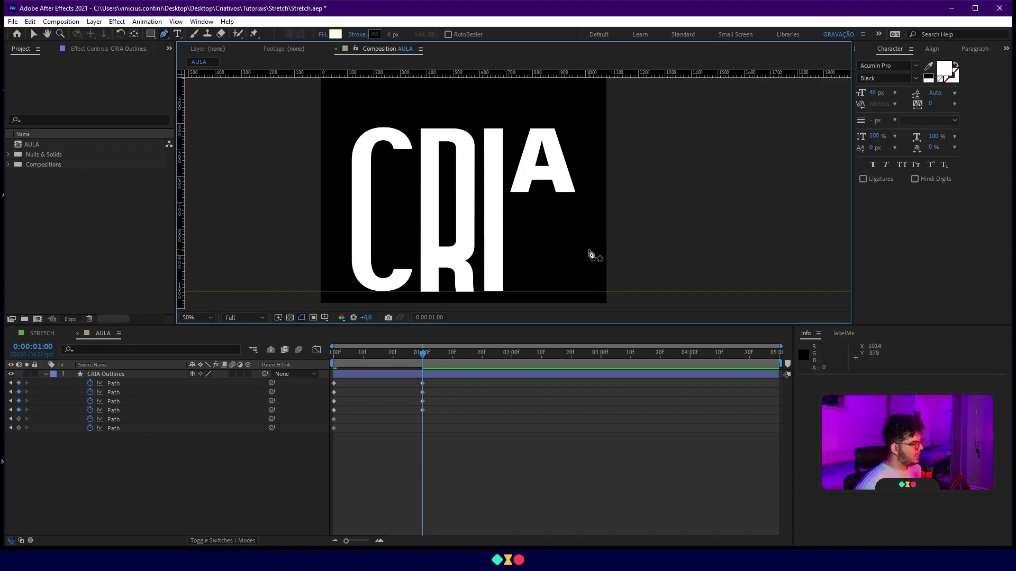
click(128, 373)
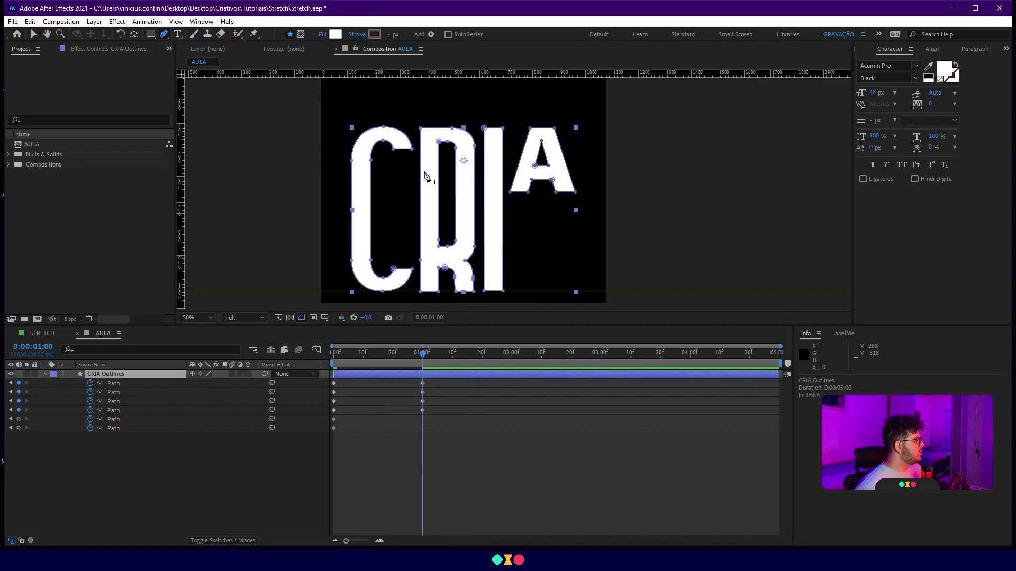
scroll(618, 221, up, 1)
scroll(598, 226, down, 1)
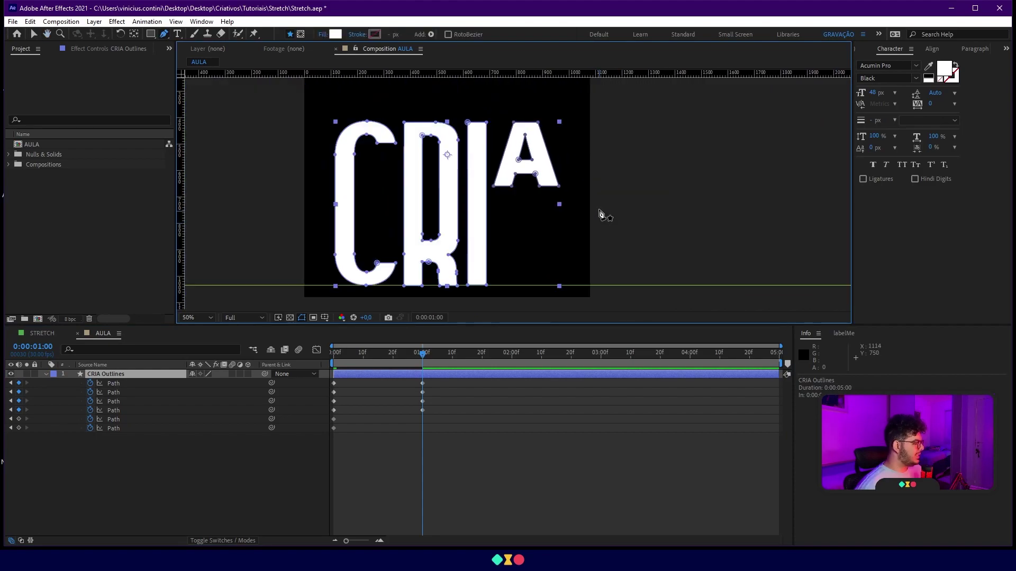
key(v)
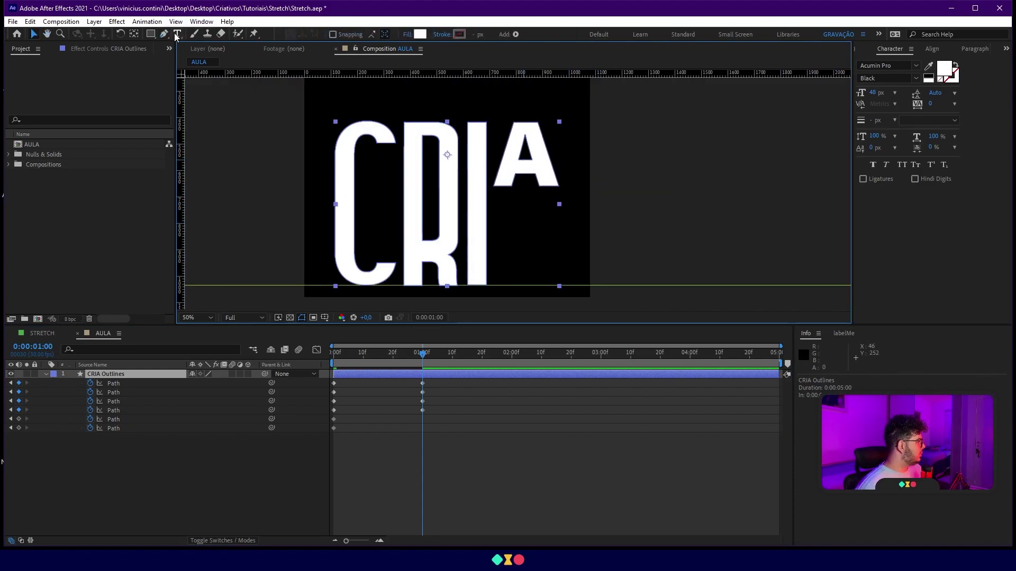
click(165, 35)
click(560, 186)
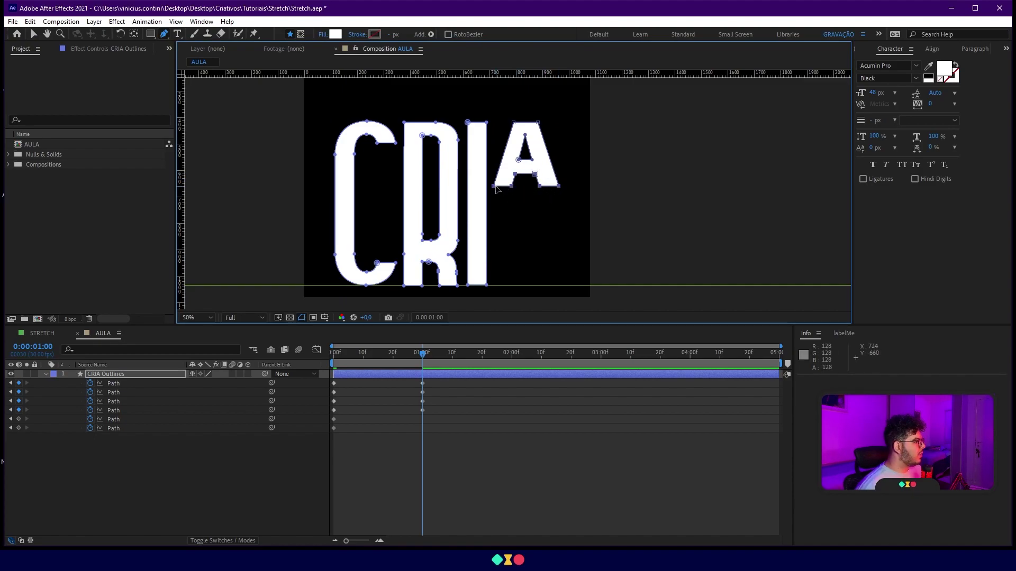
drag(559, 190, 558, 286)
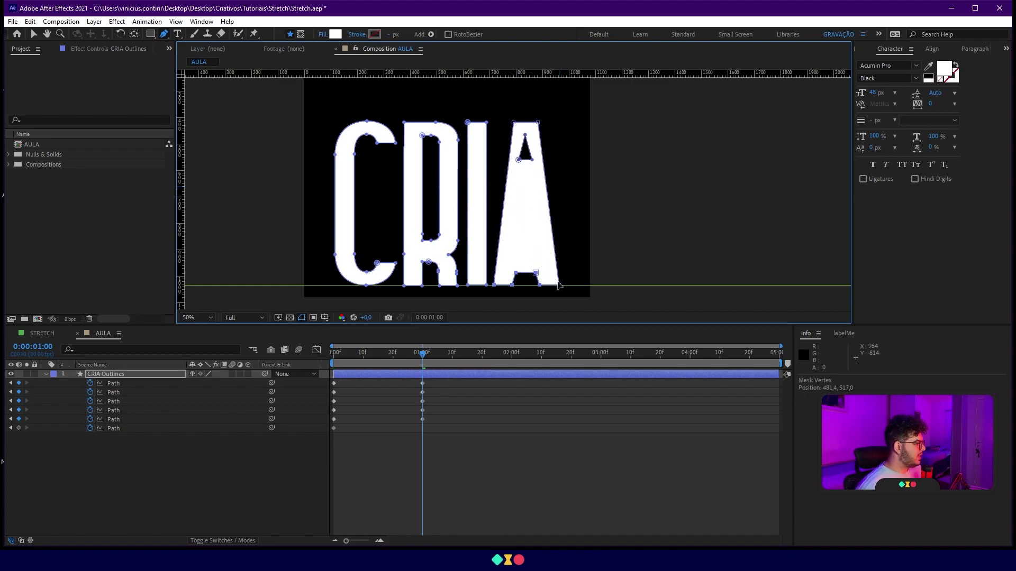
click(546, 484)
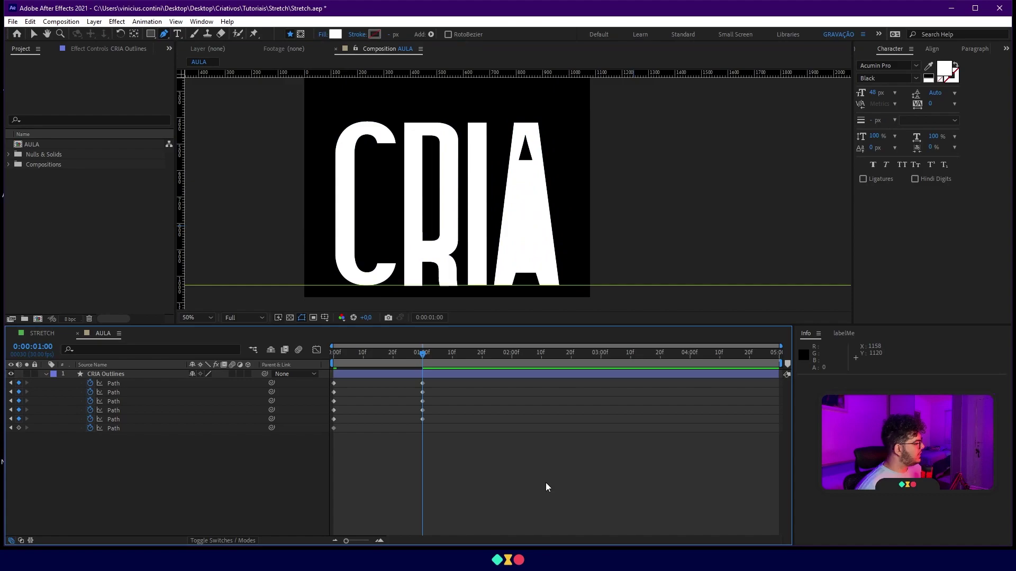
Move the two lower vertices of the A's triangular counter down to stretch the opening along with the letter.
click(458, 373)
scroll(581, 168, up, 1)
drag(623, 159, 571, 162)
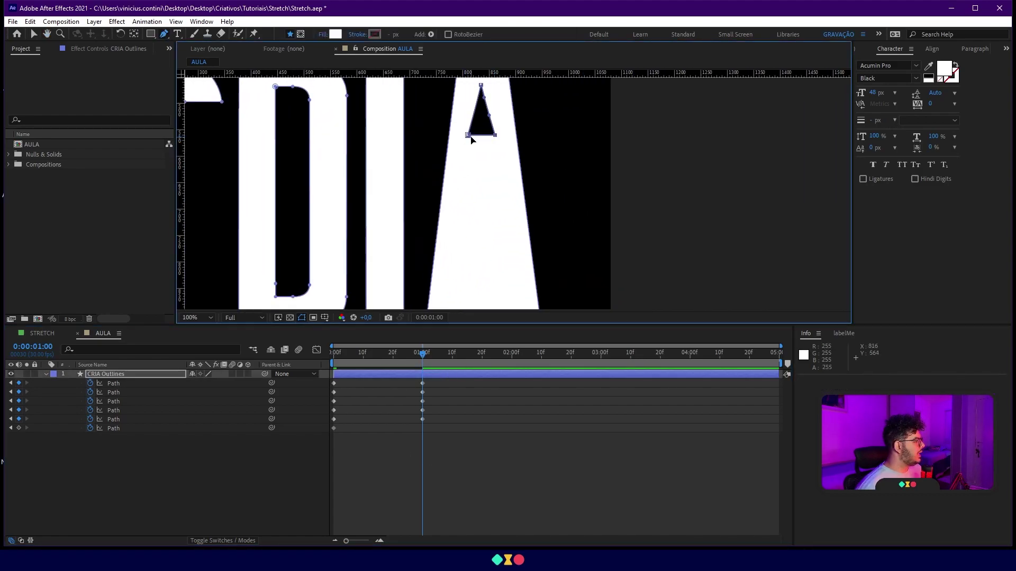
scroll(509, 153, down, 1)
drag(504, 148, 510, 248)
click(588, 511)
scroll(568, 185, down, 1)
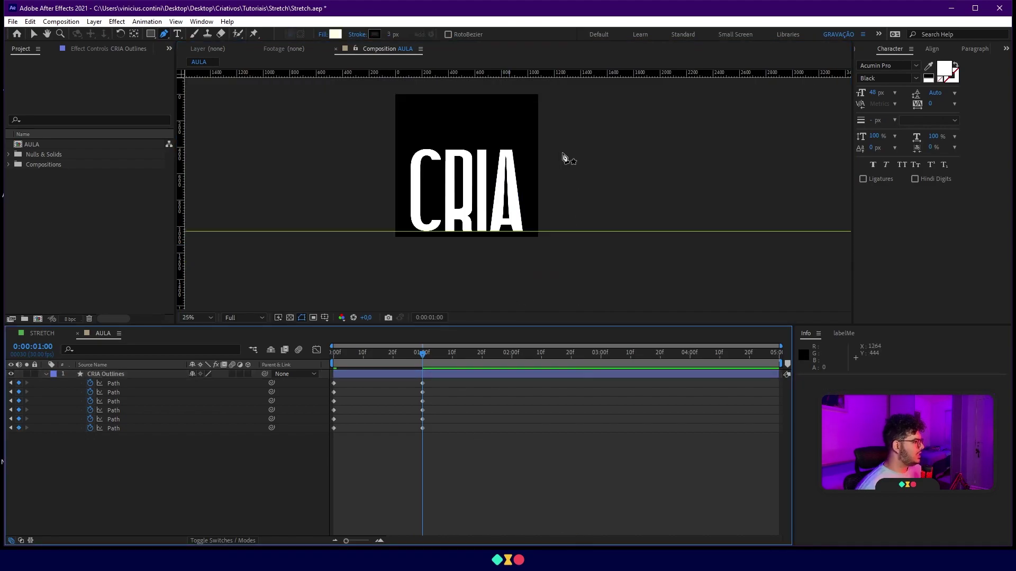
drag(576, 216, 651, 186)
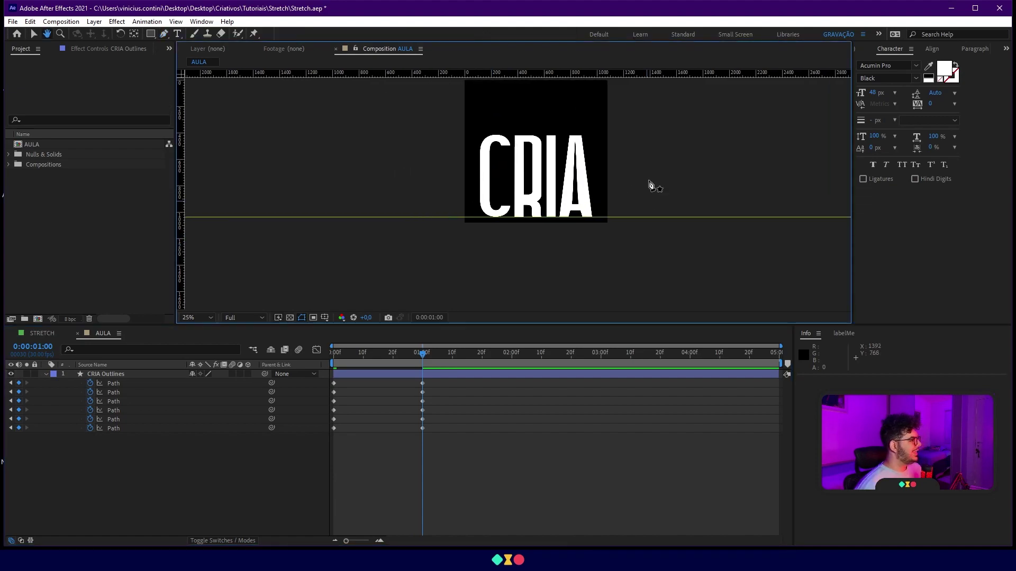
Move the CRIA Outlines layer up until the stretched lettering is roughly centred vertically in the frame, and remove the horizontal guide.
click(434, 375)
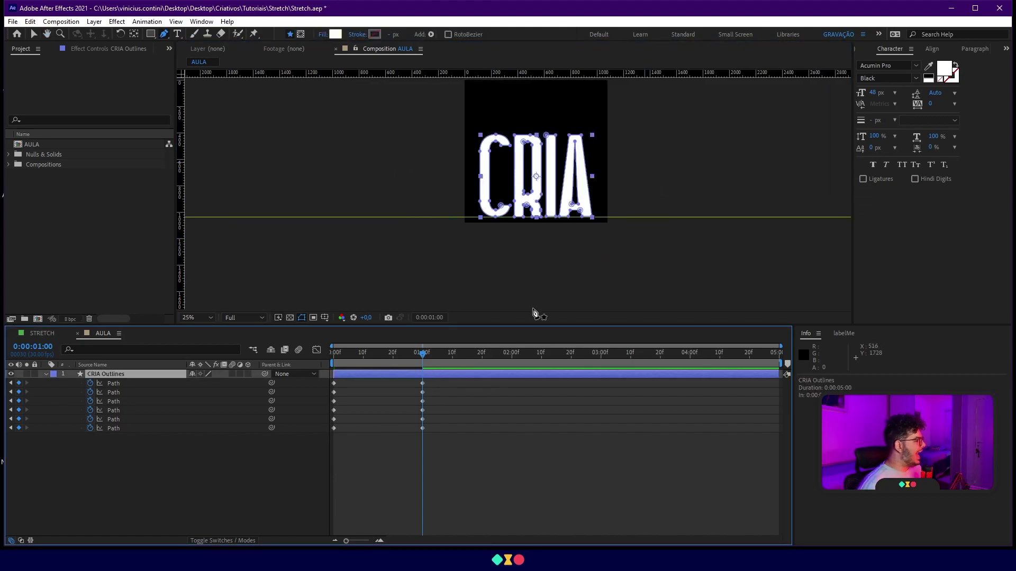
key(v)
drag(669, 127, 647, 178)
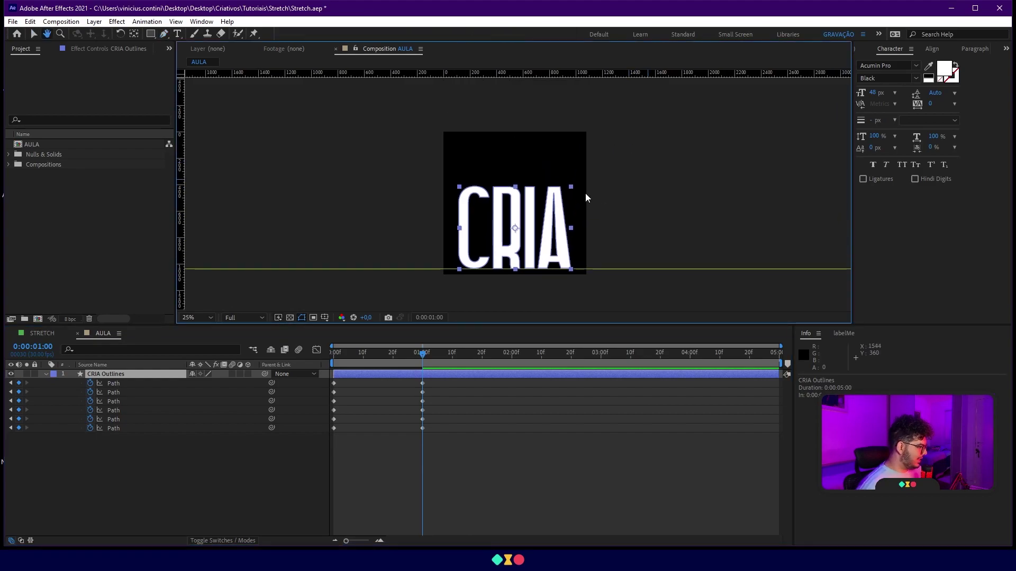
drag(551, 217, 550, 195)
click(636, 213)
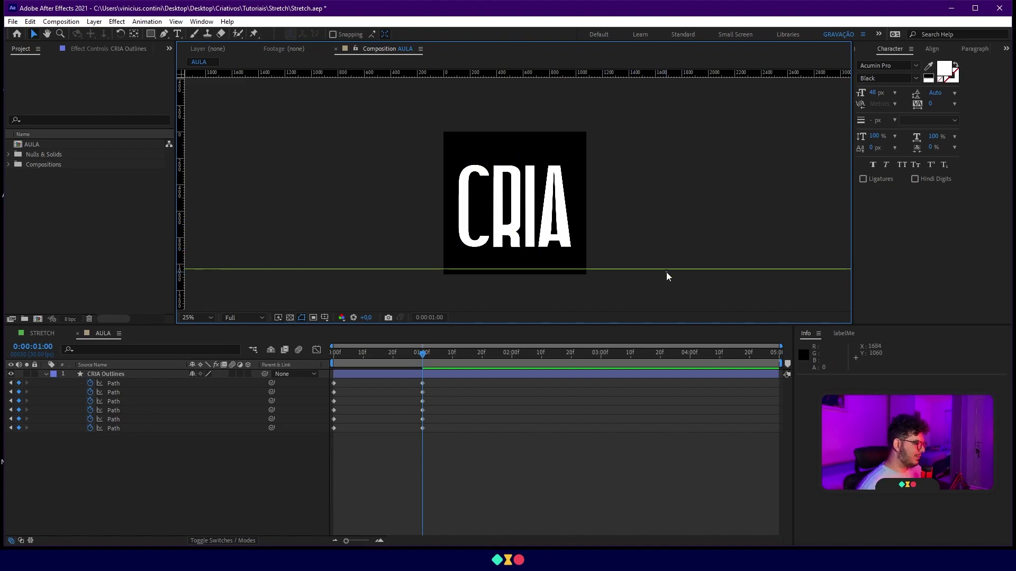
drag(659, 269, 674, 322)
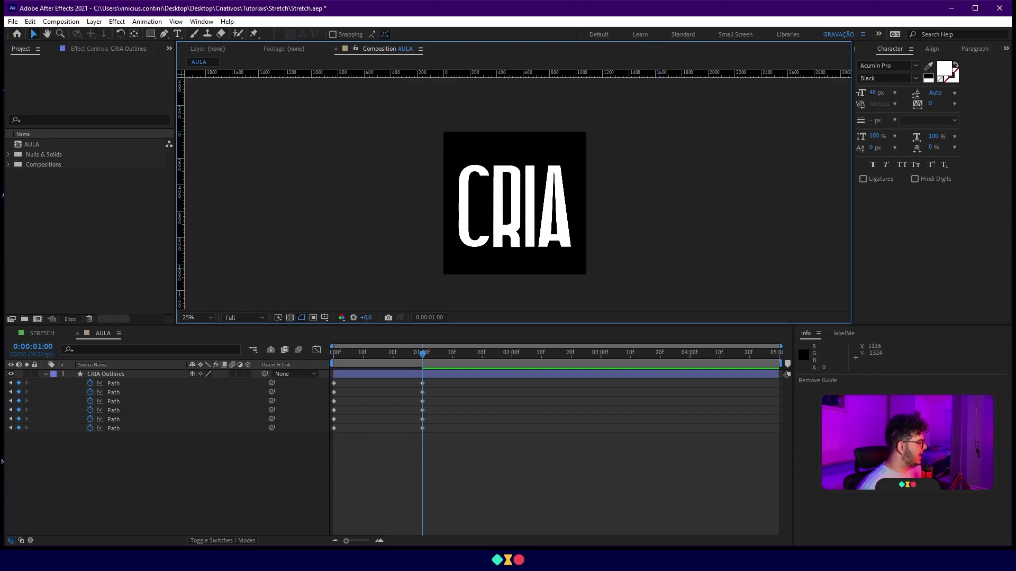
Apply Easy Ease to all Path keyframes, lengthen the end keyframes' incoming speed handles to about the 15-frame mark, and preview.
drag(395, 363, 327, 374)
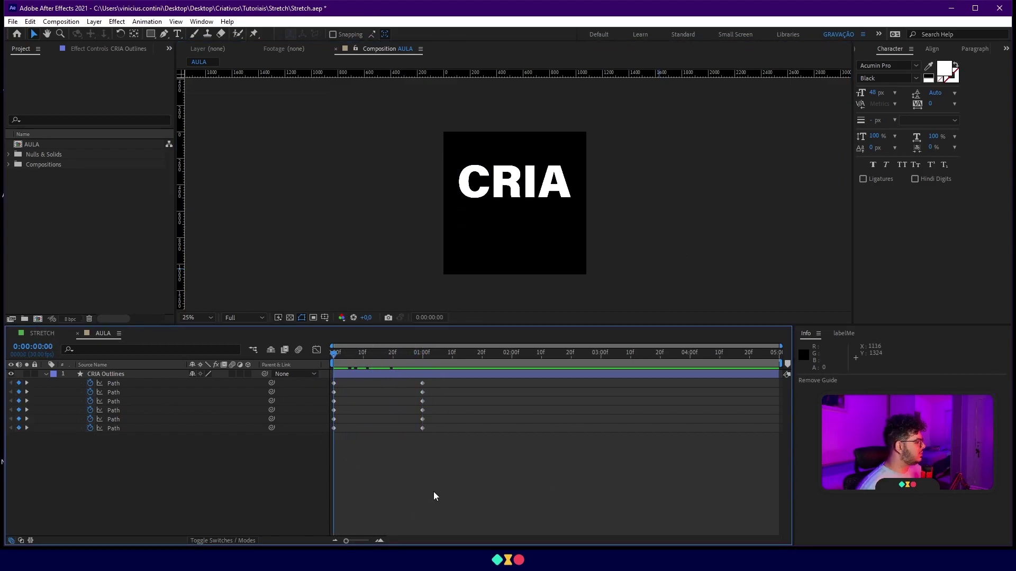
drag(517, 493, 273, 371)
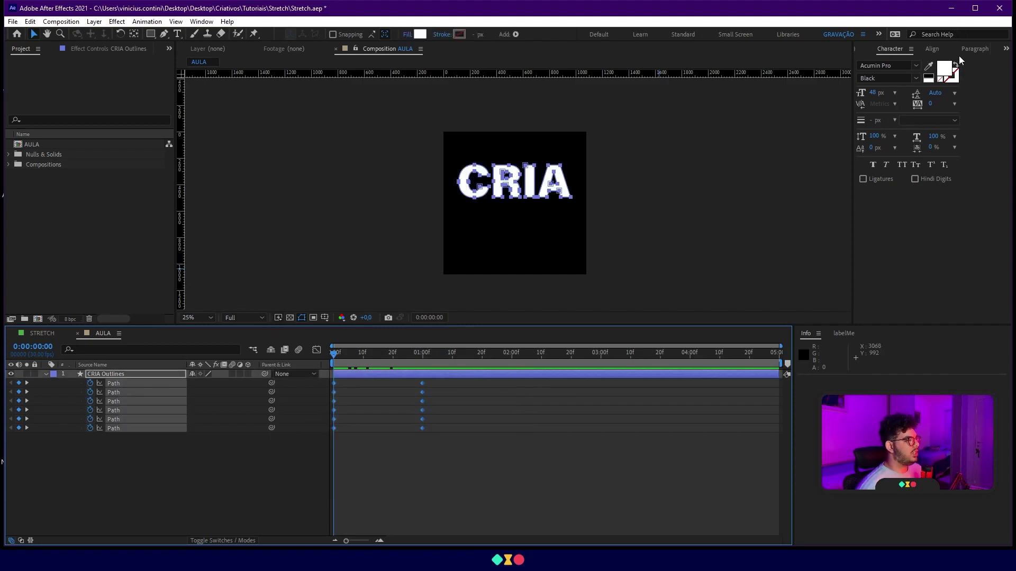
click(1005, 48)
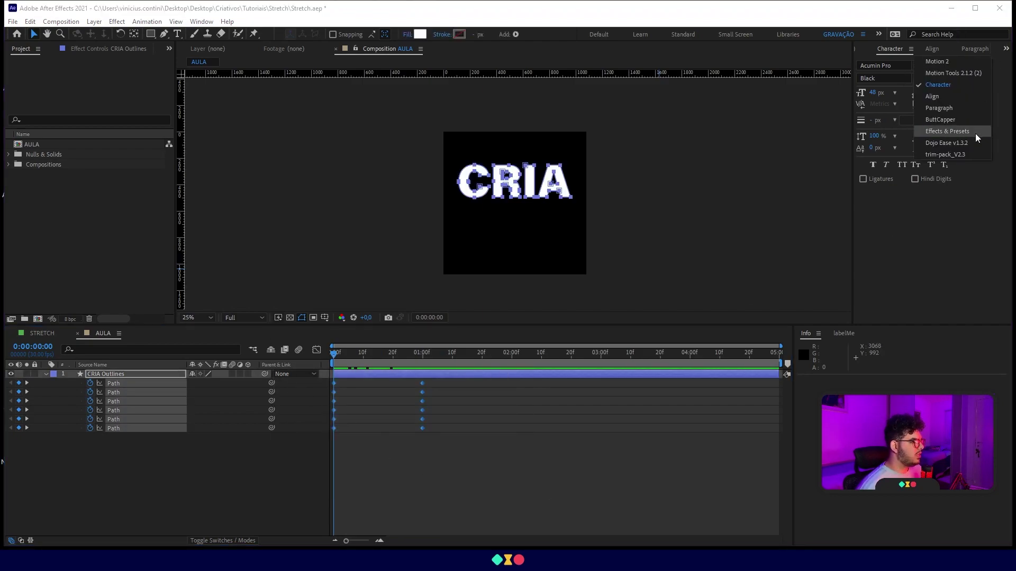
click(897, 262)
key(F9)
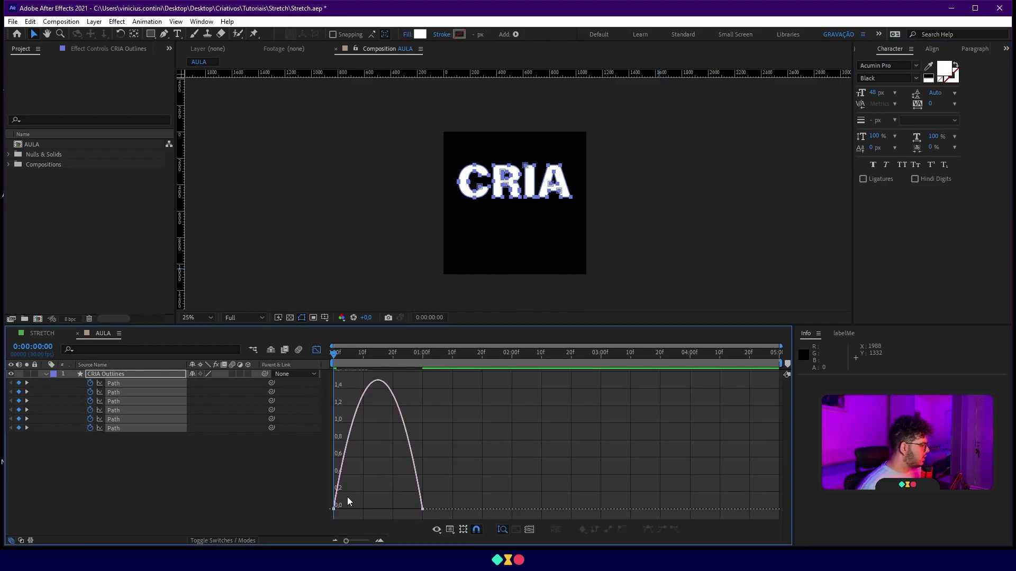
drag(462, 498, 292, 514)
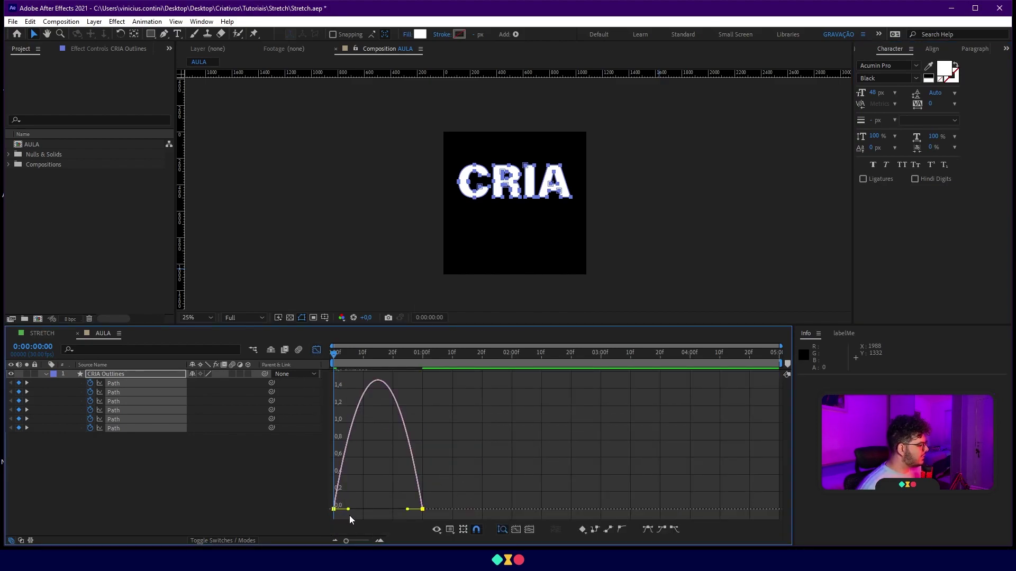
drag(407, 510, 372, 510)
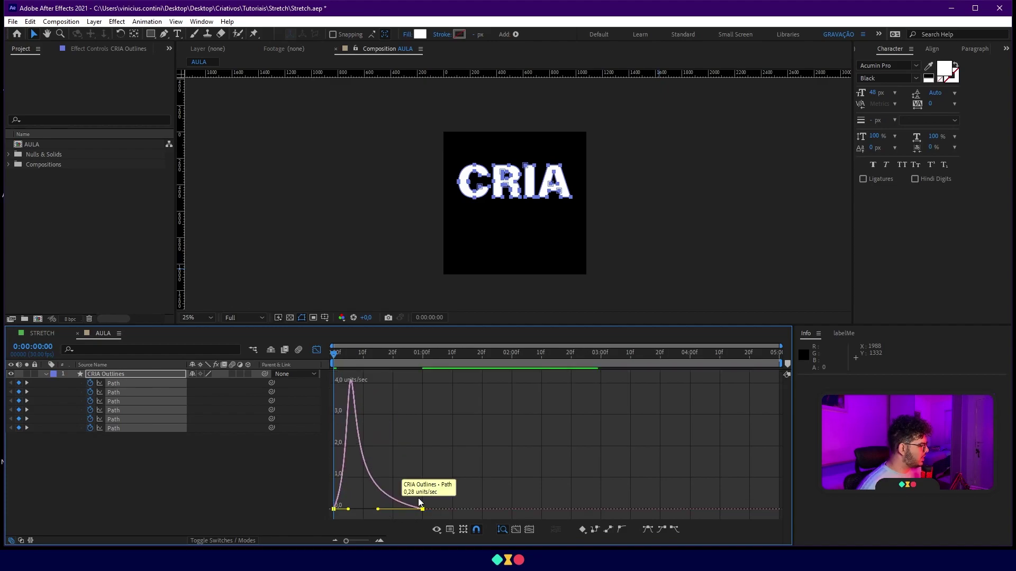
key(space)
key(space)
drag(343, 356, 318, 363)
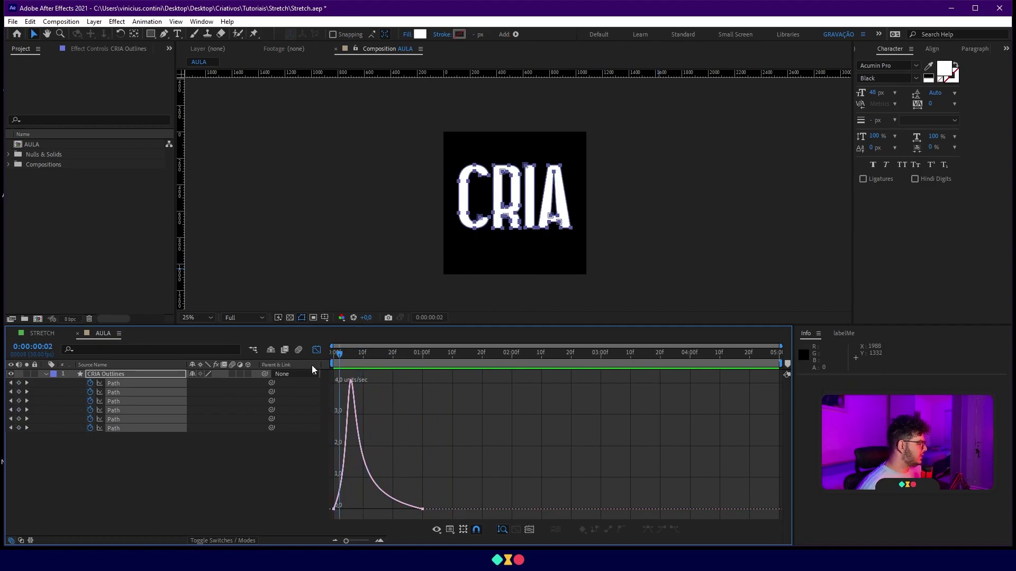
Shorten the start keyframes' outgoing speed handles to about 2 frames, preview the motion, and return to the keyframe view.
drag(343, 499, 309, 516)
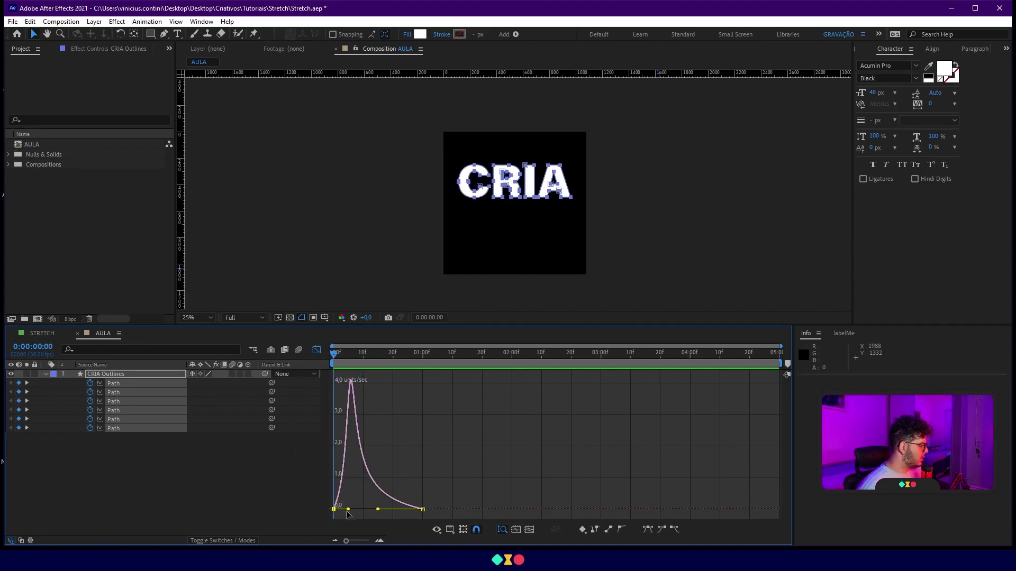
drag(348, 510, 339, 510)
key(space)
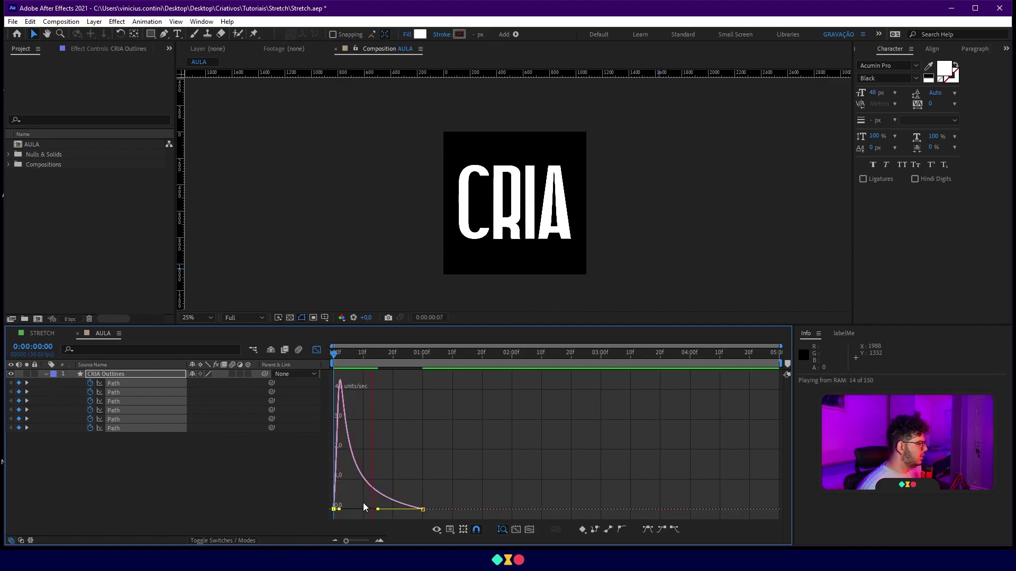
click(317, 350)
Clone all Path keyframes in reverse order from 0:00:01:02 with Motion Tools 2.1.2, so the letters shrink back.
drag(516, 454, 312, 374)
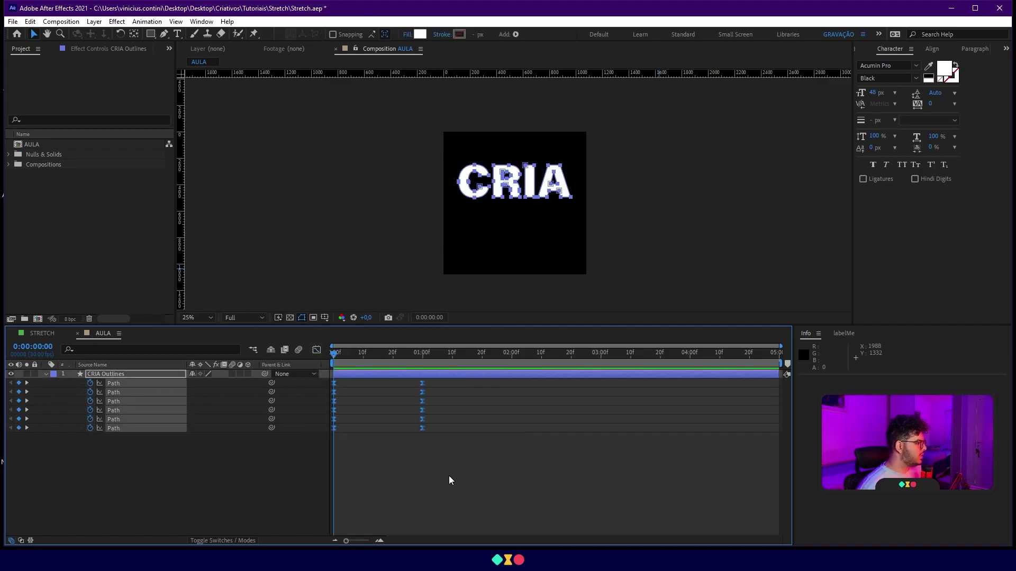
click(1005, 49)
click(974, 72)
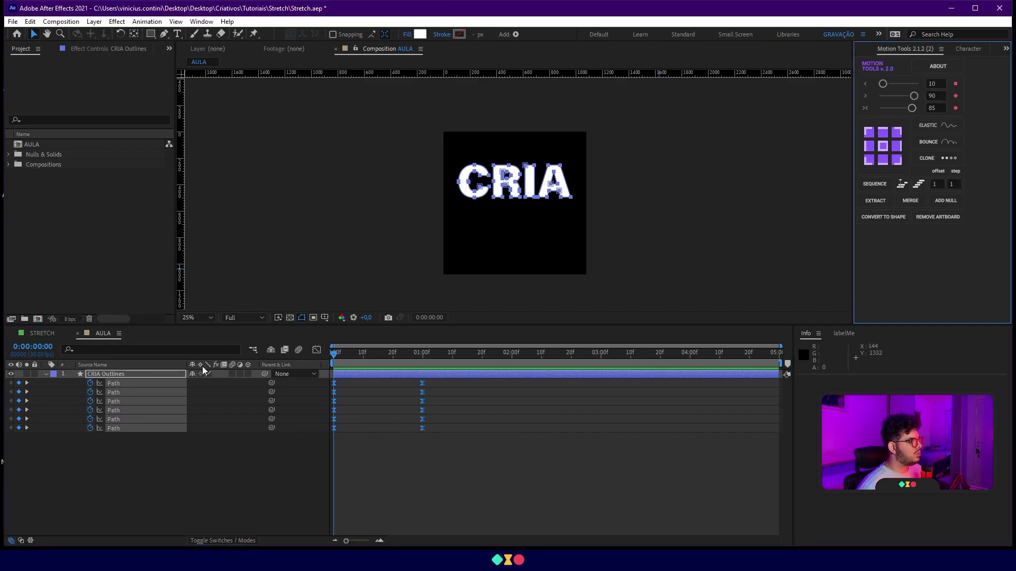
drag(362, 354, 428, 369)
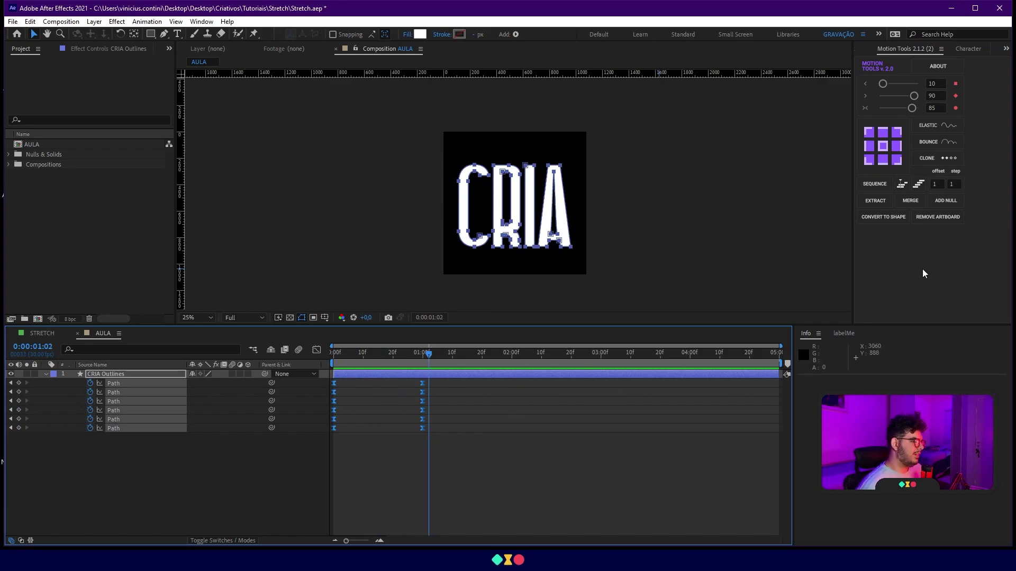
click(929, 163)
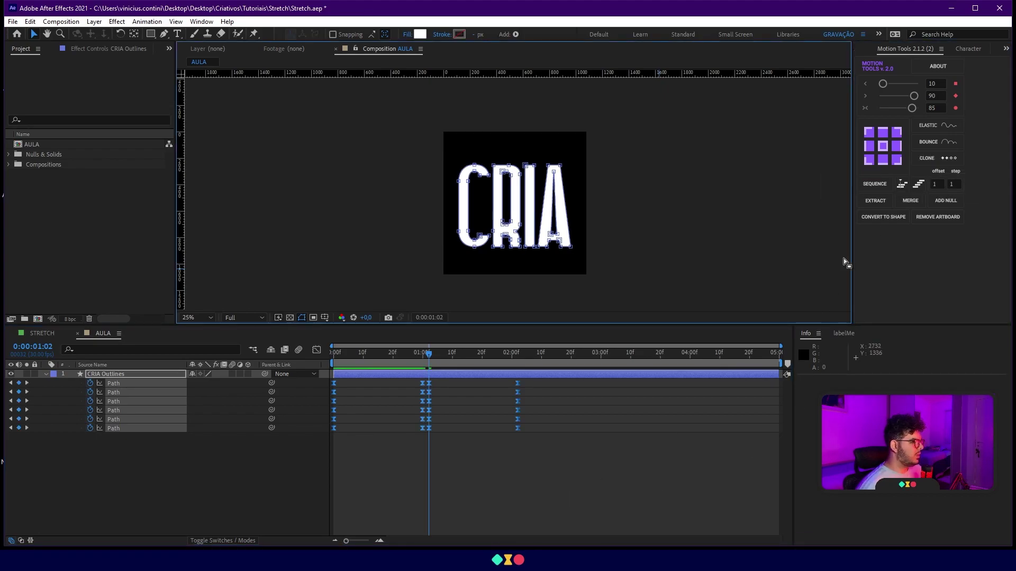
click(464, 487)
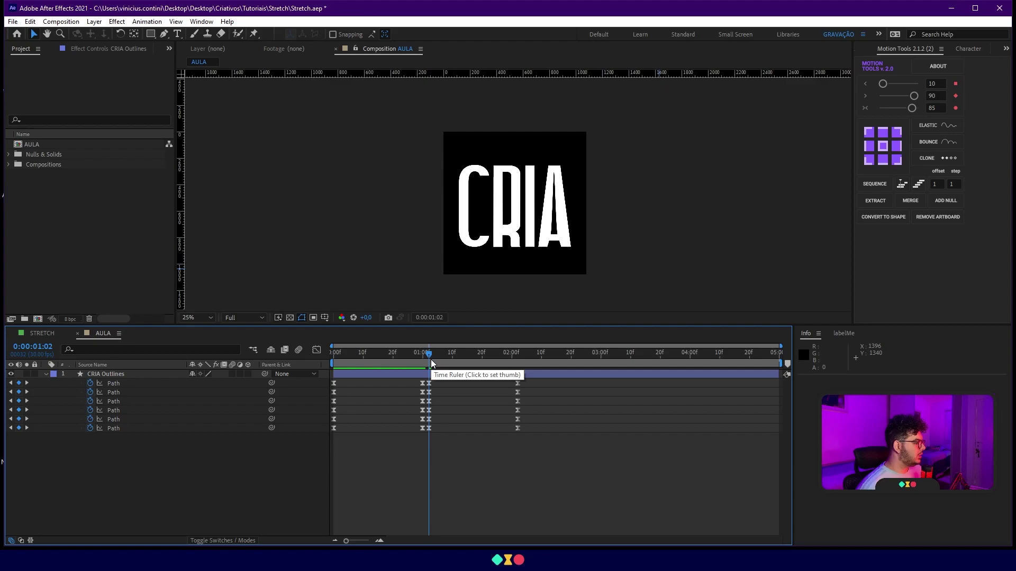
Shorten the work area to end a few frames after the last keyframes at 0:00:02:02, and preview the stretch loop.
drag(430, 359, 550, 386)
key(space)
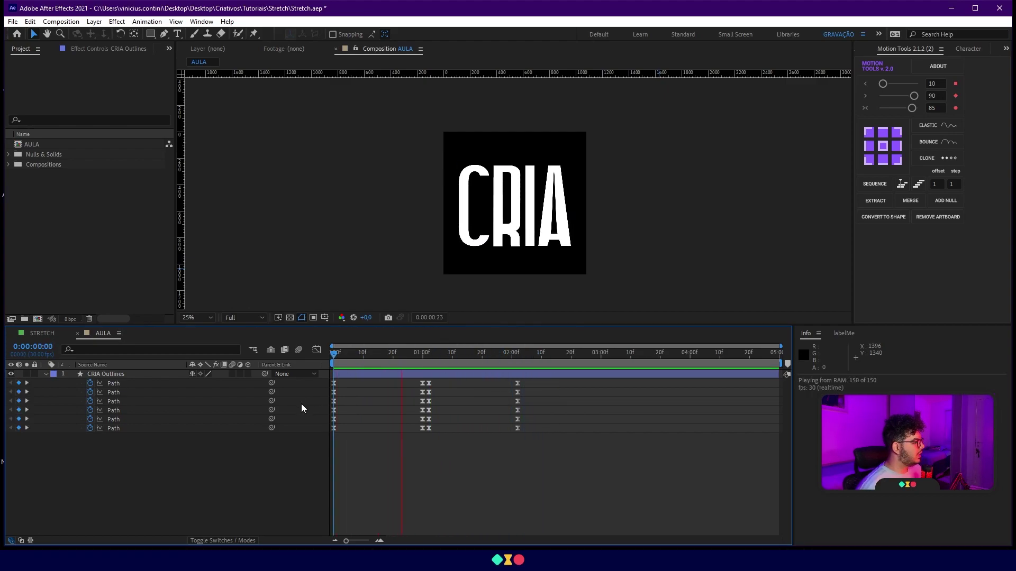
click(501, 364)
drag(501, 364, 519, 369)
drag(781, 365, 531, 379)
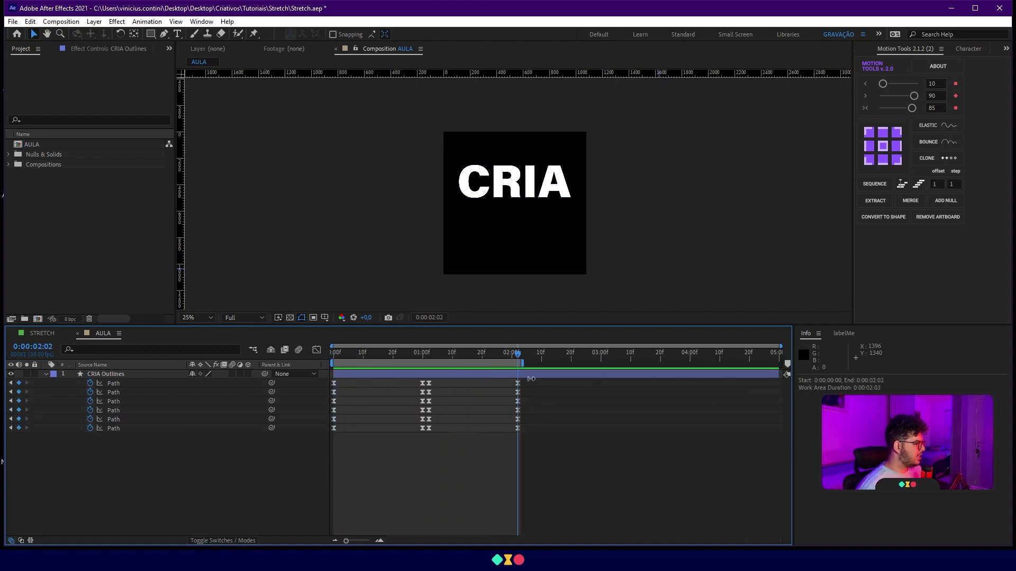
key(space)
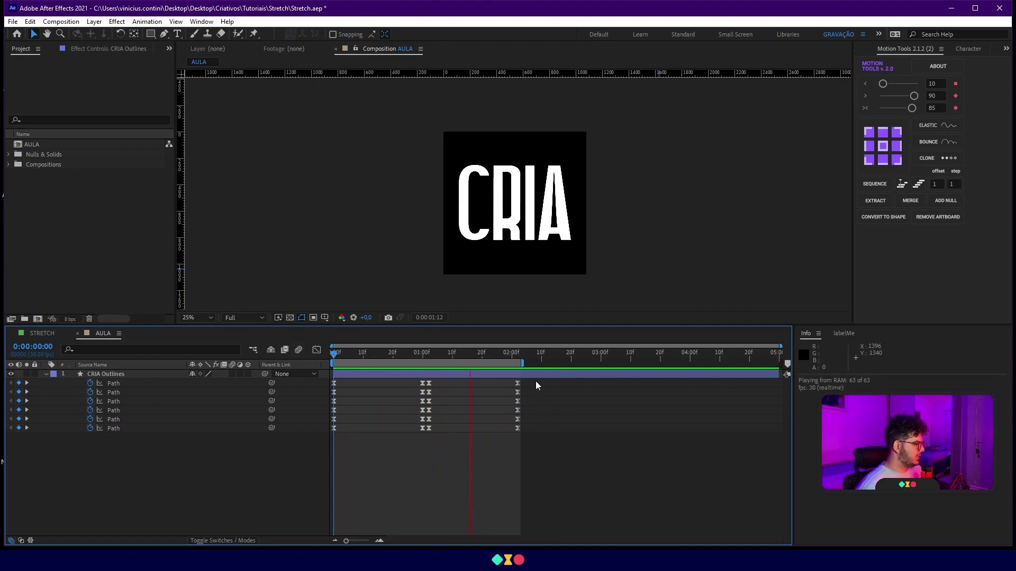
drag(521, 363, 537, 365)
key(space)
key(space)
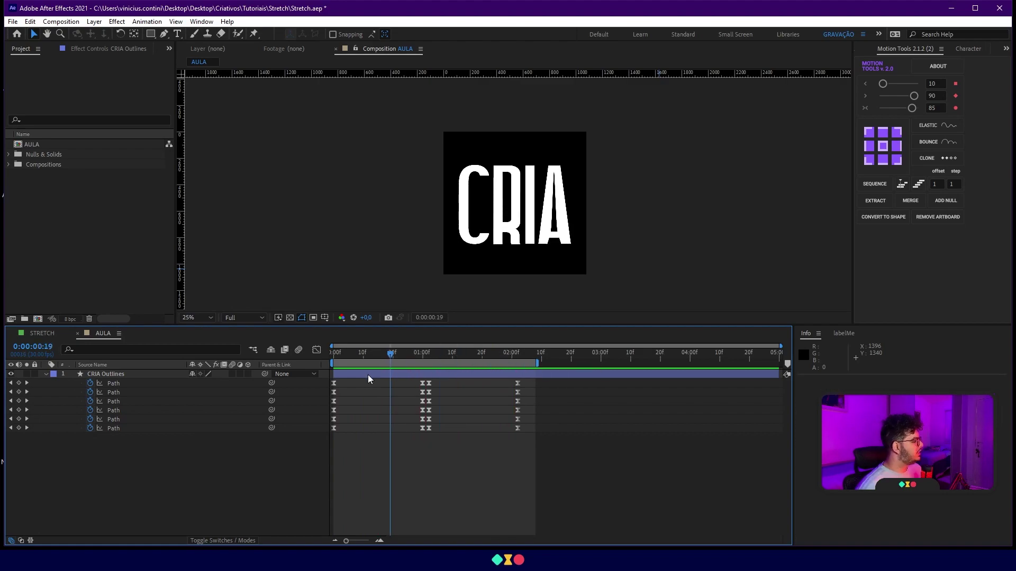
key(space)
Try to sequence all Path keyframes with a 1-frame offset in Motion Tools, starting from the lowest path, and preview it.
drag(680, 532, 324, 370)
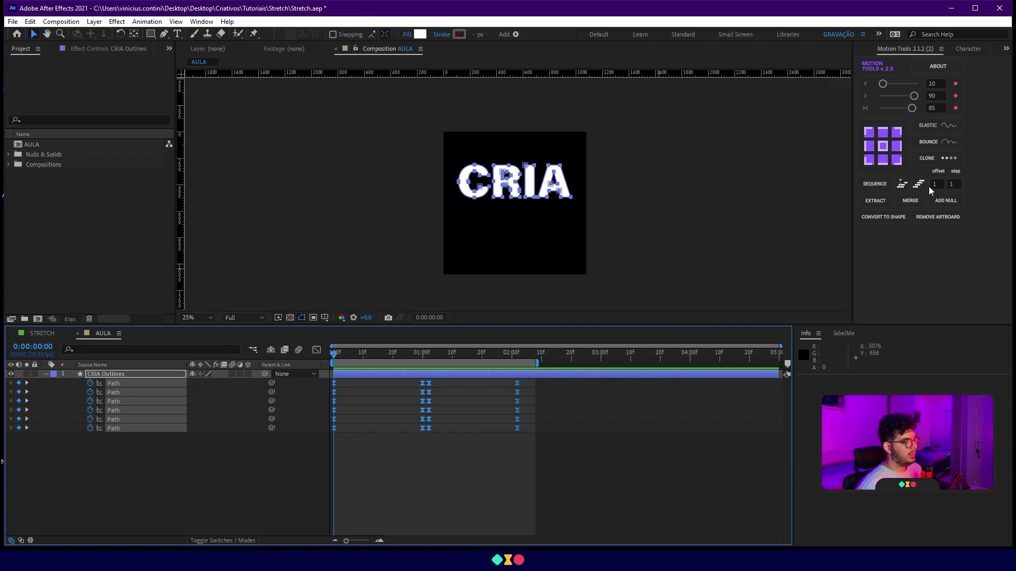
click(873, 188)
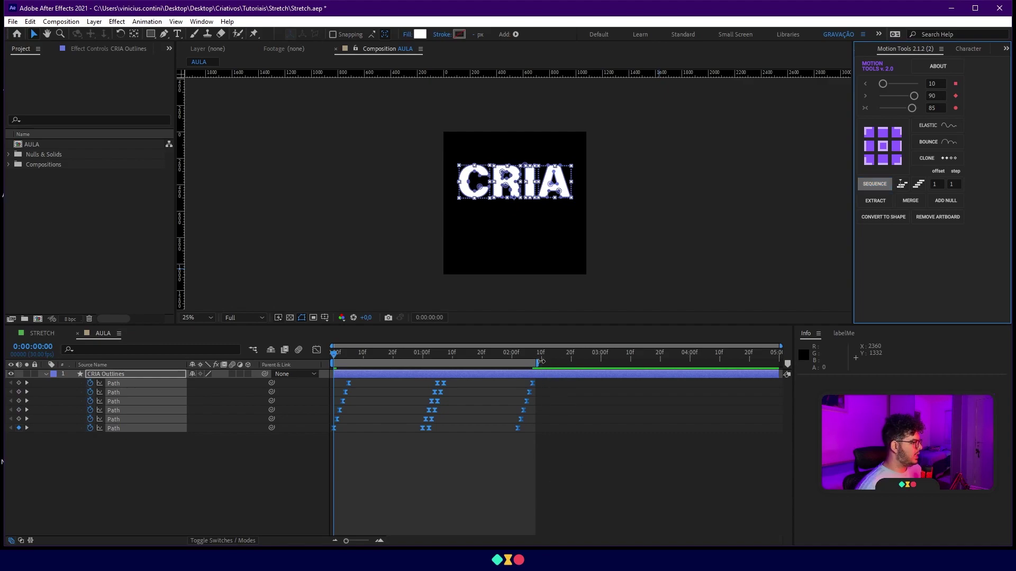
click(560, 484)
key(space)
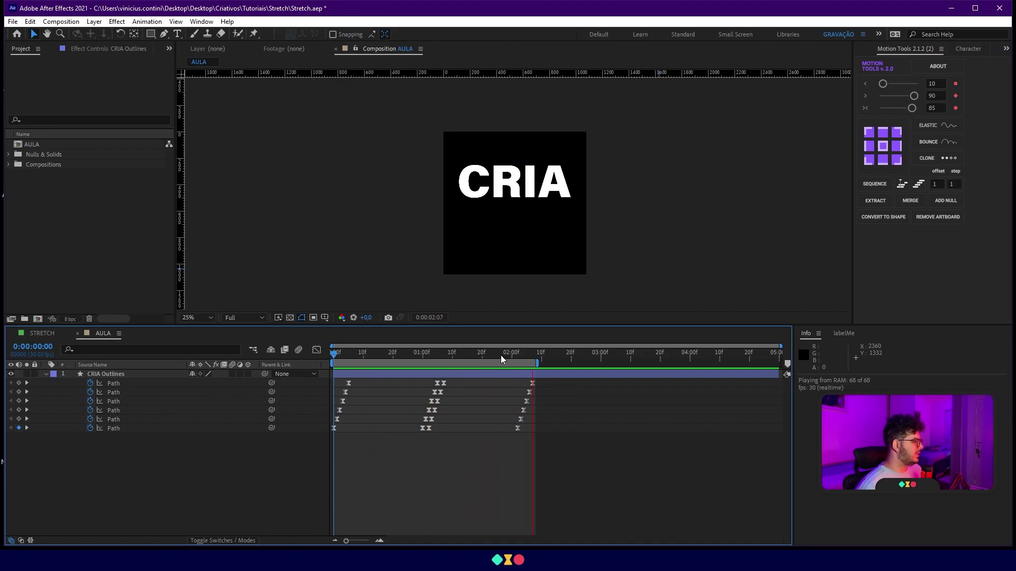
key(space)
Undo the last sequencing, sequence the Path keyframes by 1 frame in the opposite direction from the uppermost path, and preview.
key(ctrl+a)
click(921, 185)
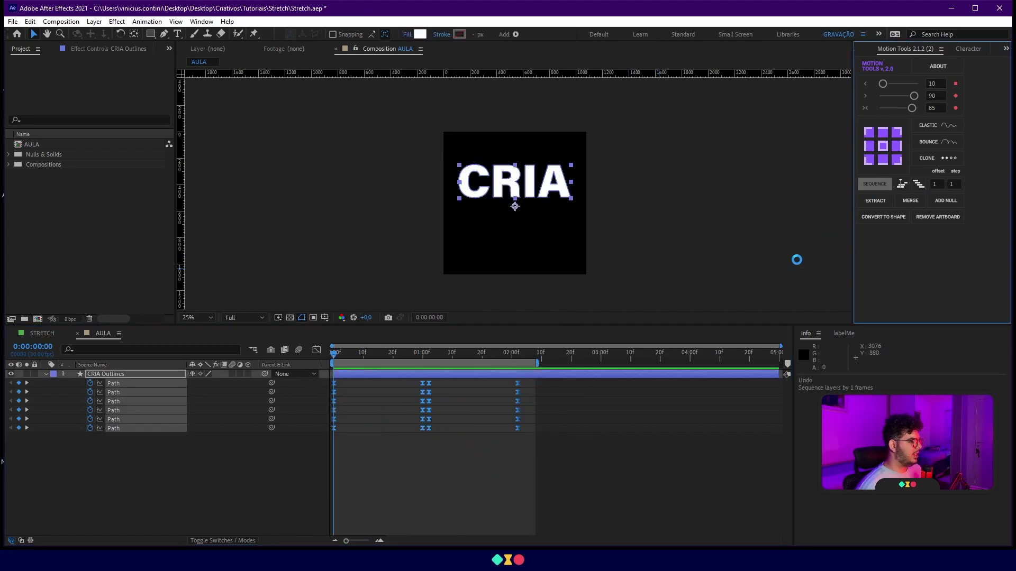
click(592, 482)
key(space)
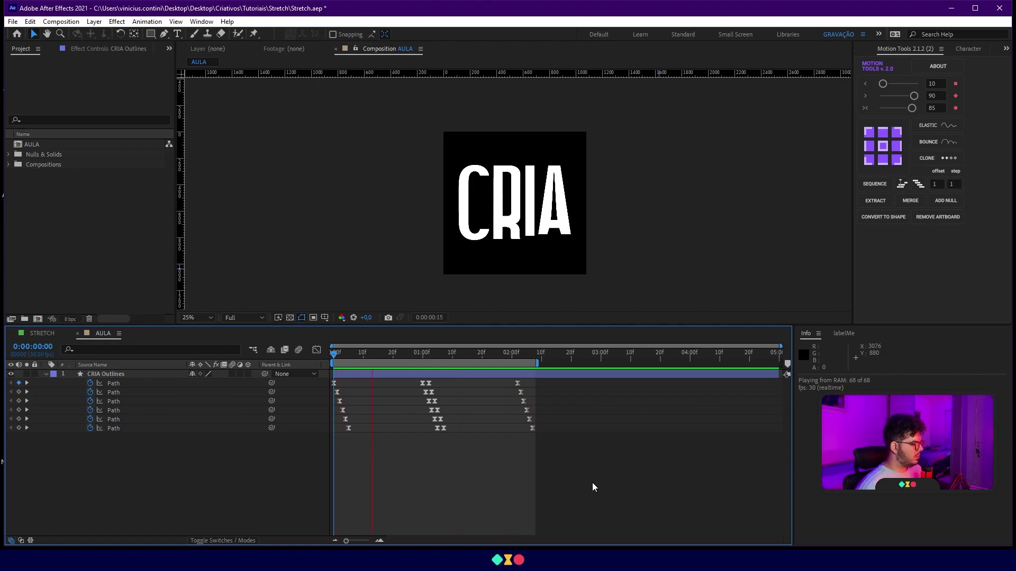
key(space)
drag(355, 371, 538, 425)
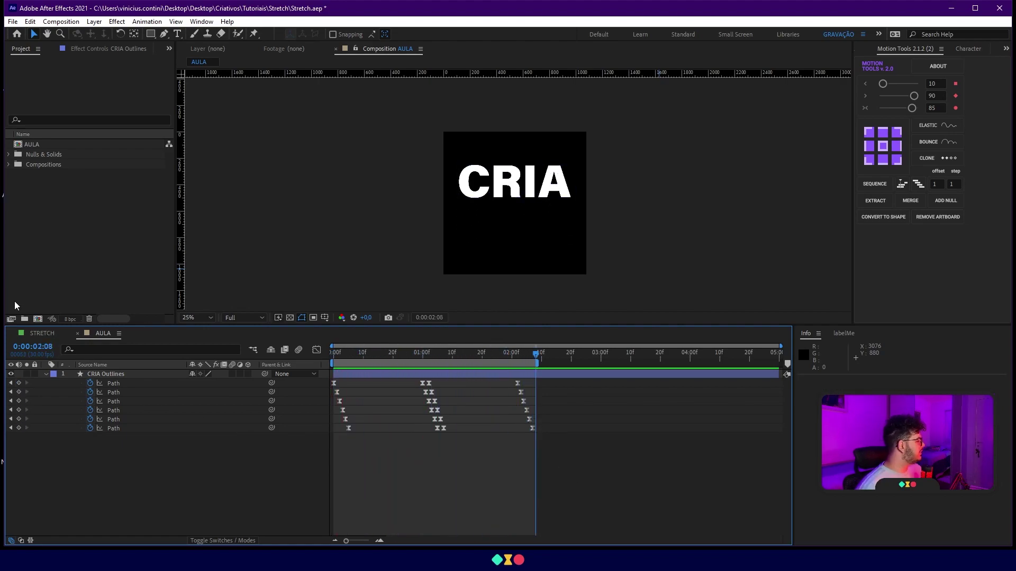
Open the STRETCH composition and play its finished lettering animation from the start.
click(40, 333)
drag(354, 354, 309, 356)
key(space)
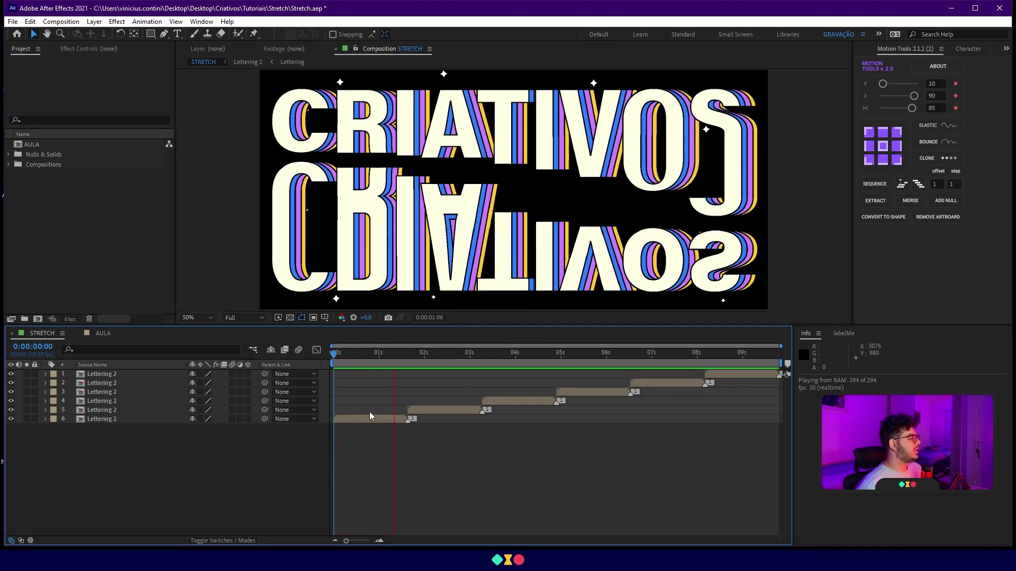